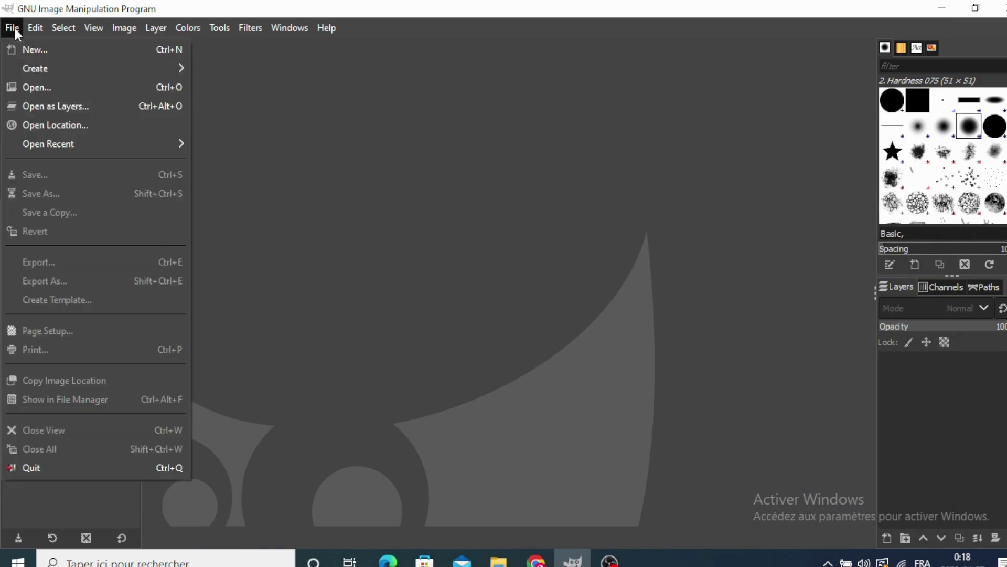
Create a 1920x1080 white image and add a transparent layer named '1'.
click(26, 56)
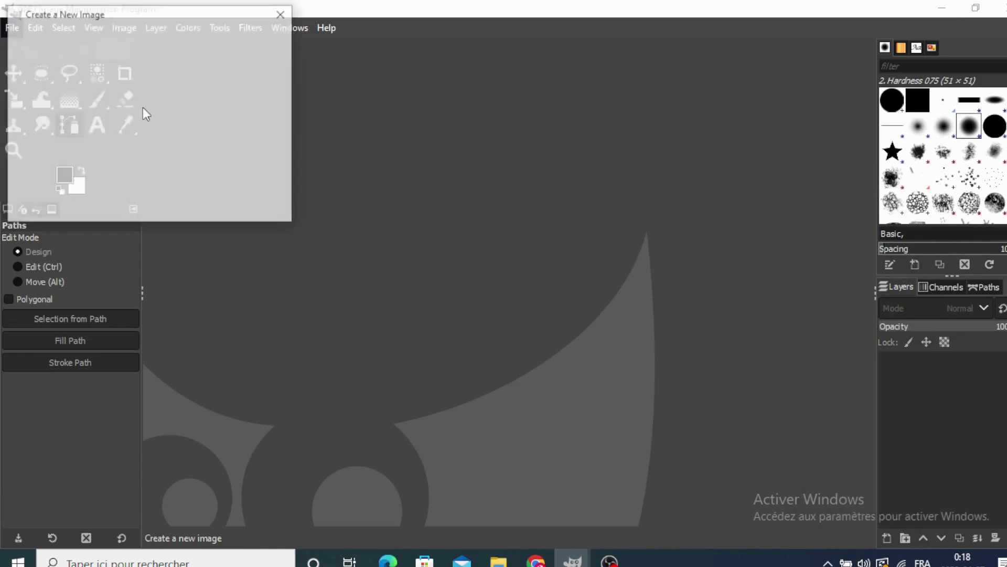
click(204, 211)
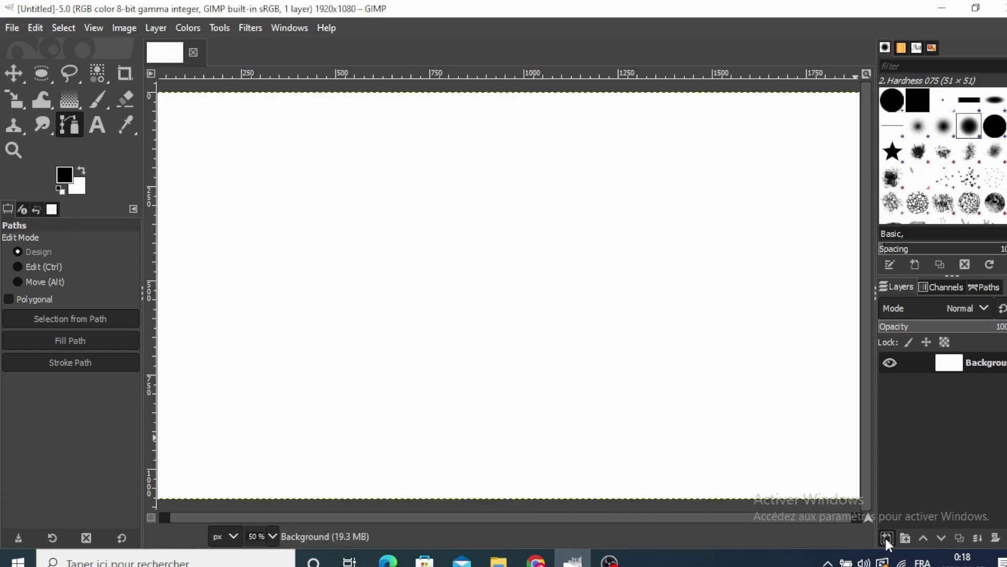
click(886, 536)
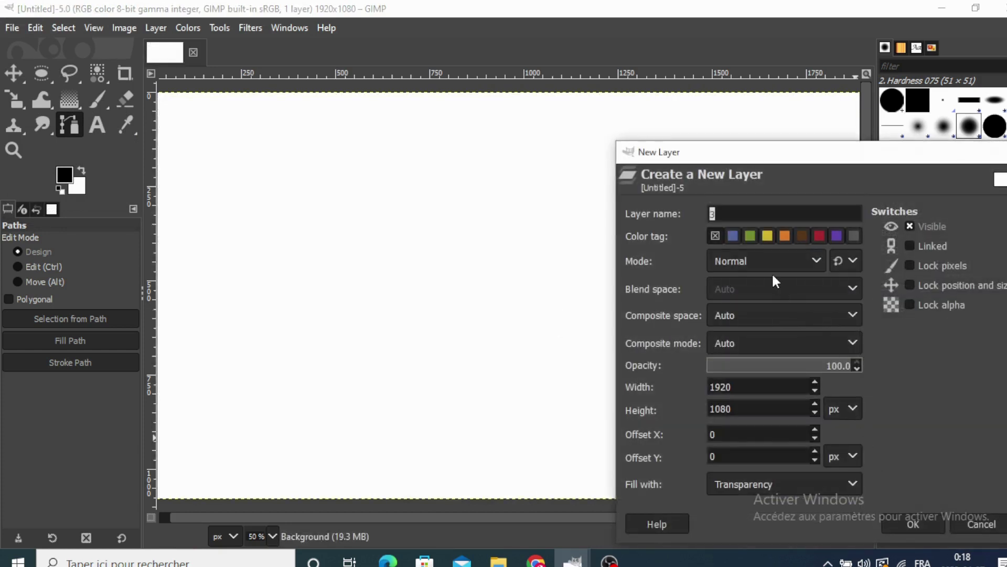
text(1)
key(Return)
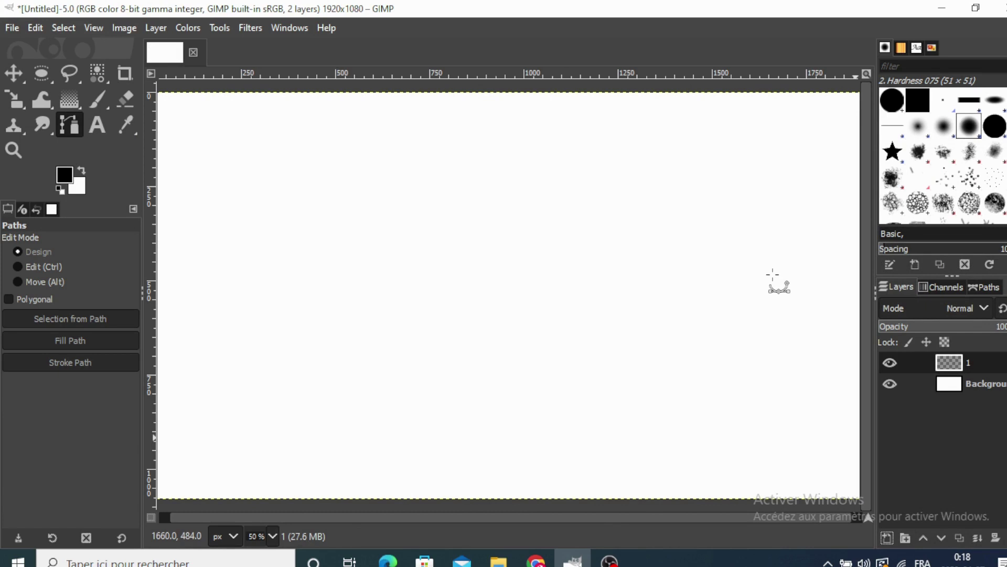
Draw a tall thin rectangle selection and fill it black as the first bar.
click(216, 29)
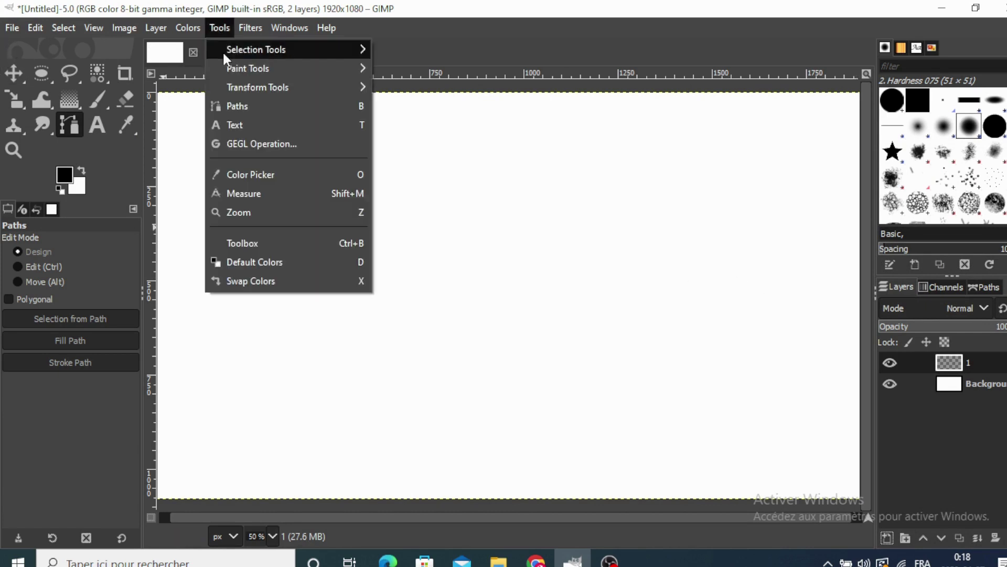
click(407, 57)
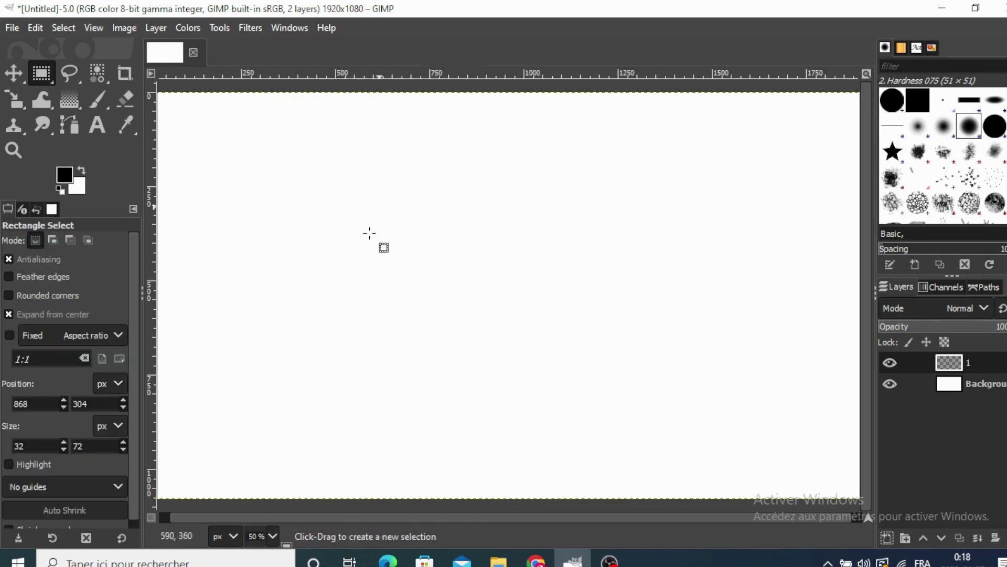
mouse_move(424, 281)
mouse_down()
mouse_move(416, 362)
mouse_move(421, 344)
mouse_move(418, 352)
mouse_up()
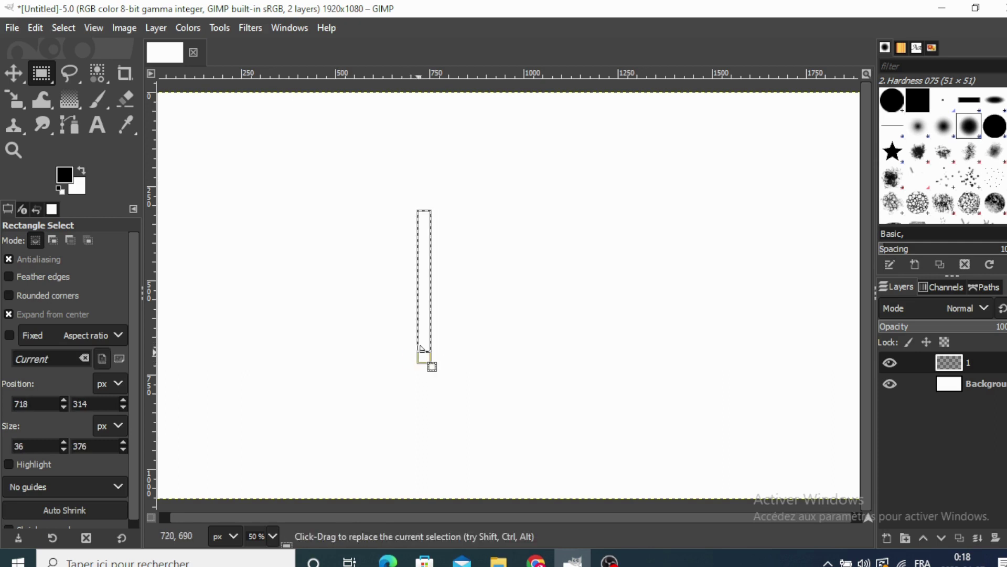
right_click(421, 310)
mouse_move(464, 354)
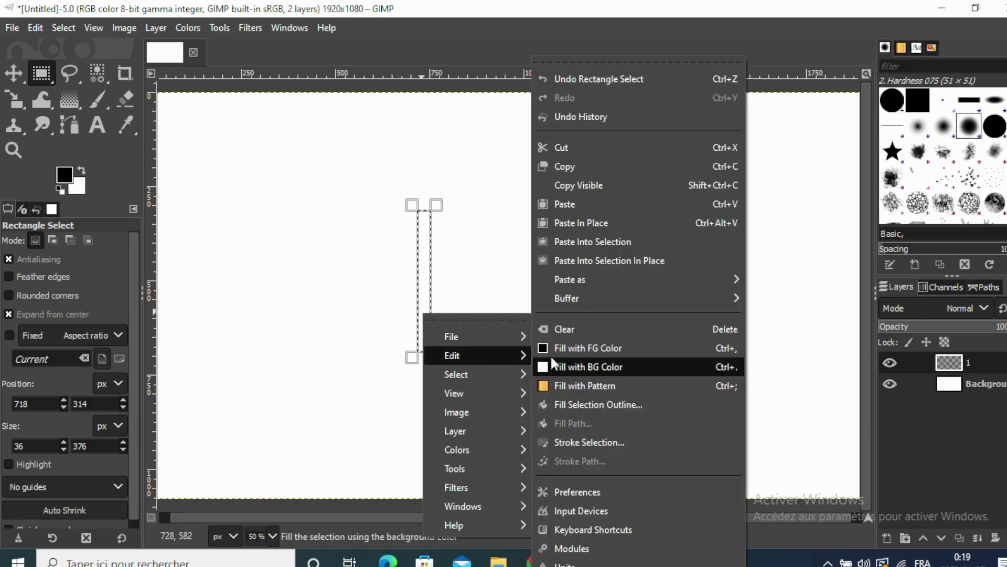
click(574, 347)
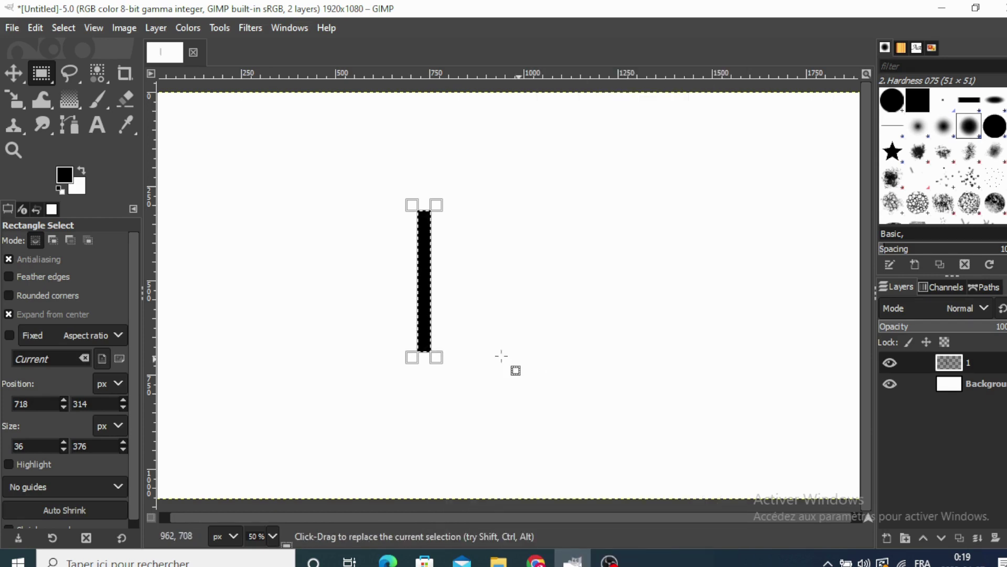
Move the selection up and right and fill it black as the second, higher bar.
drag(426, 304, 492, 278)
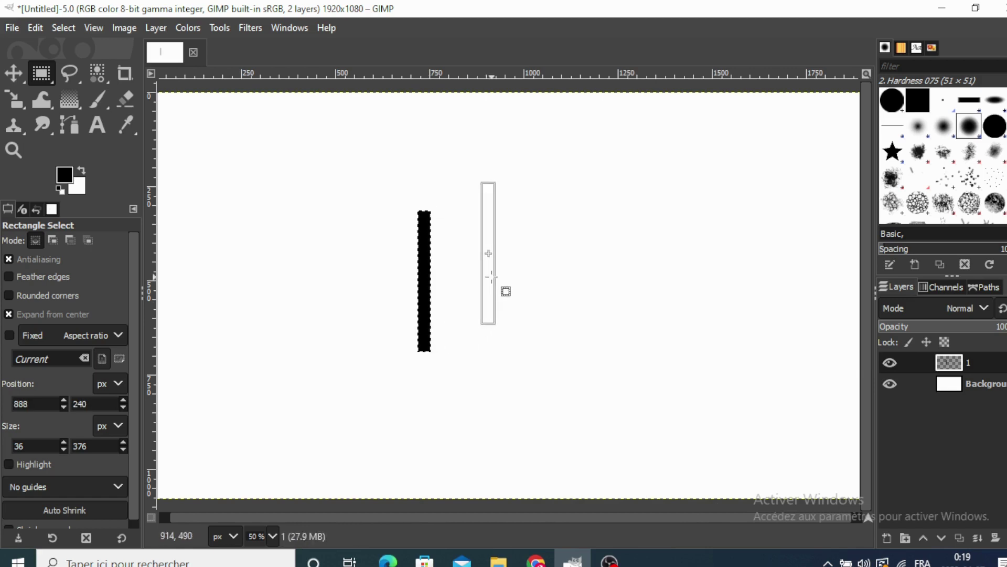
right_click(493, 277)
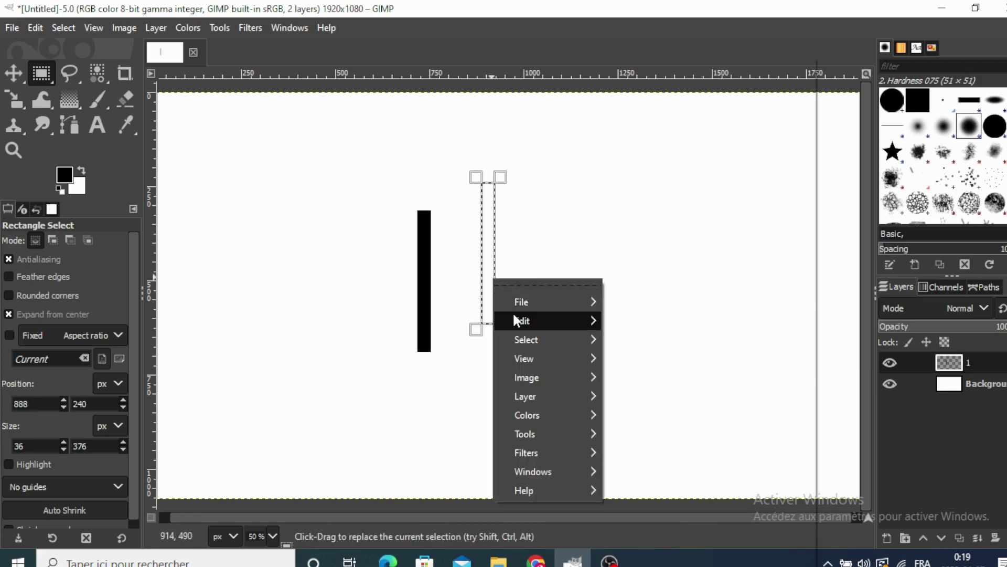
mouse_move(543, 320)
click(625, 348)
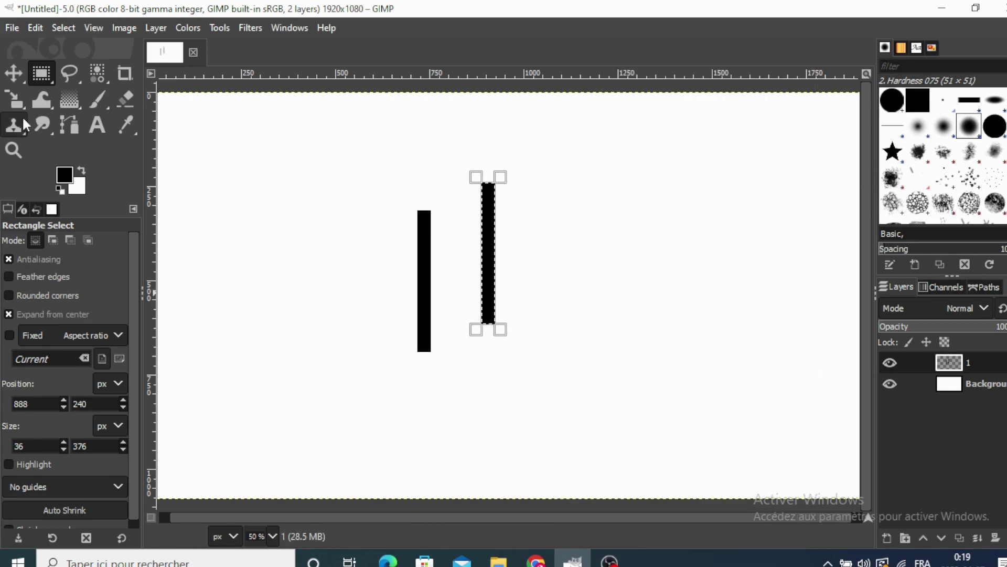
click(62, 29)
Clear the selection and zoom to 100% on the left bar.
click(73, 68)
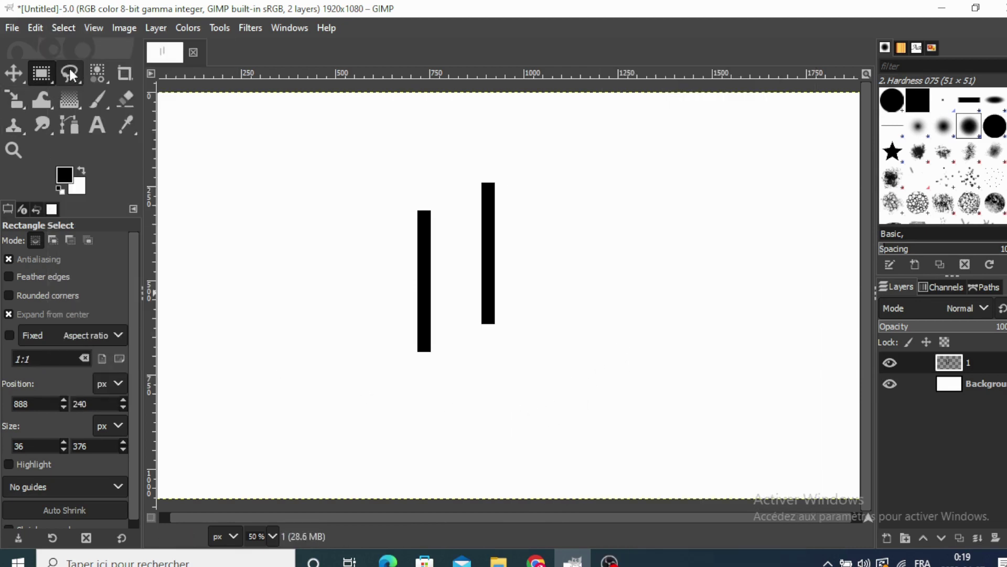
click(273, 536)
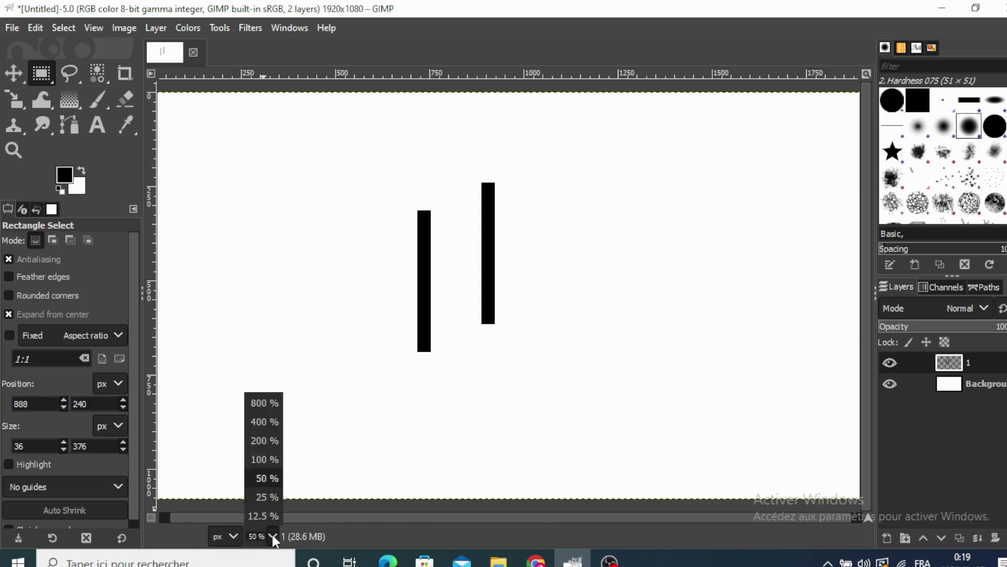
click(263, 458)
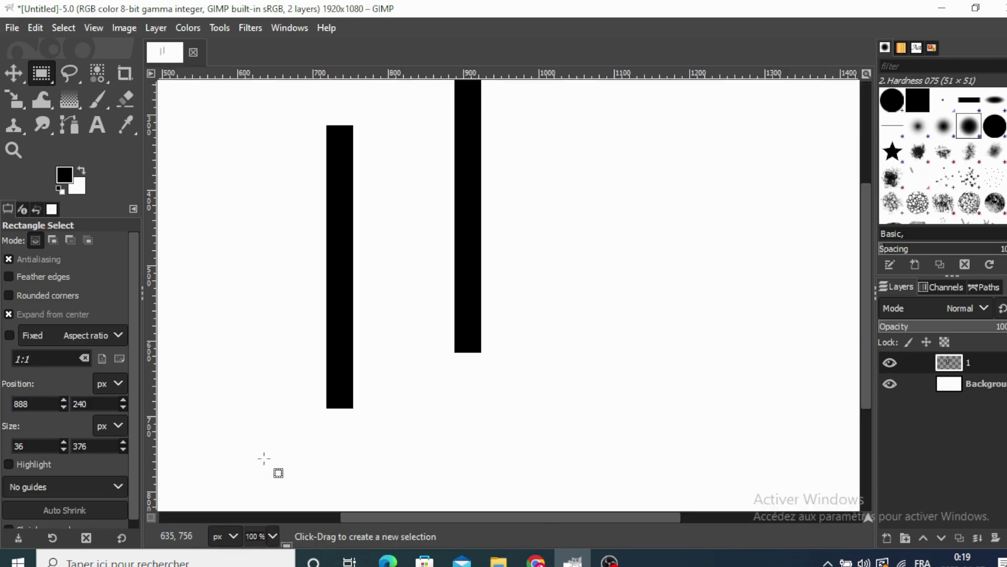
scroll(488, 522, left, 3)
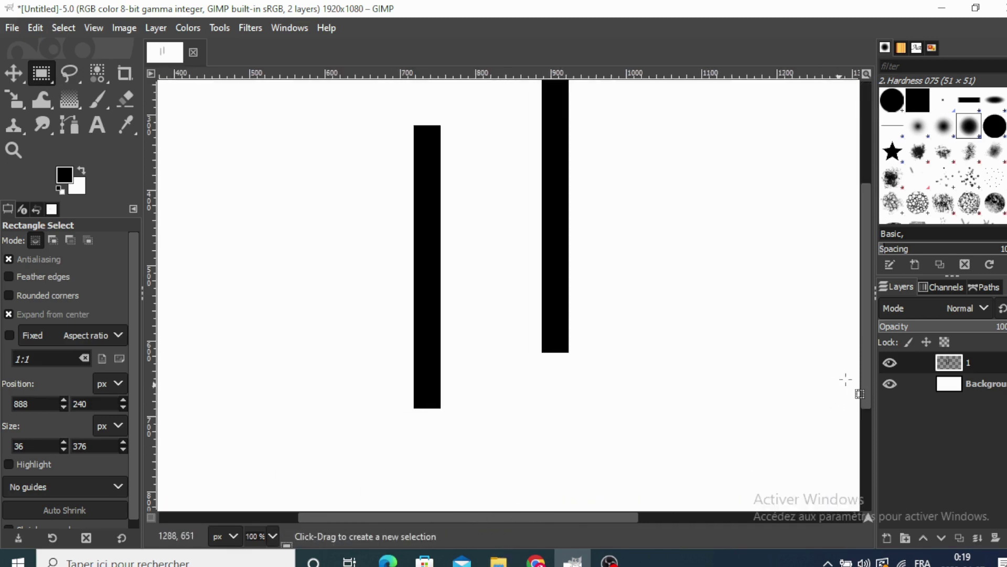
drag(865, 386, 866, 369)
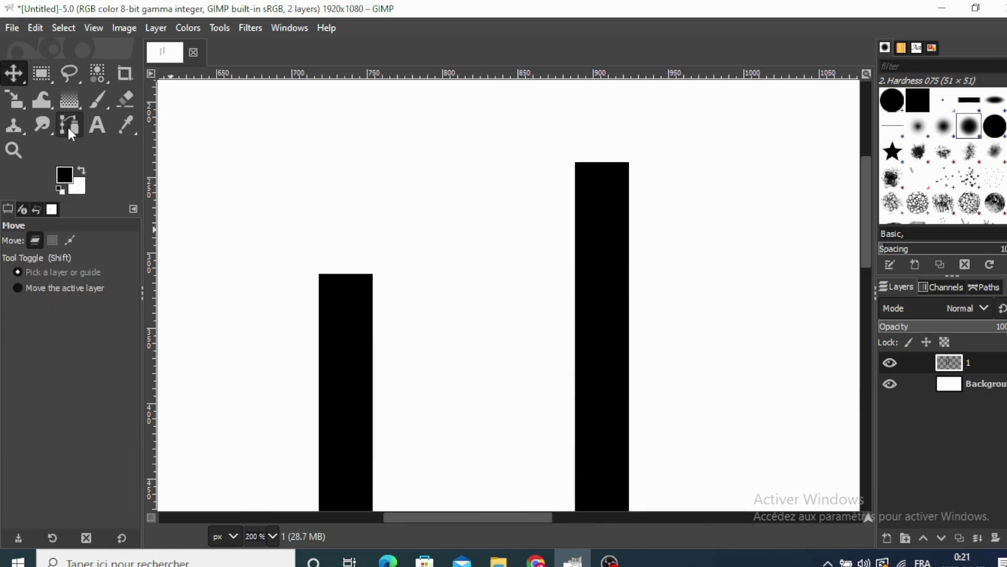
Draw a closed path over the left bar's top with a curved lower edge.
click(70, 130)
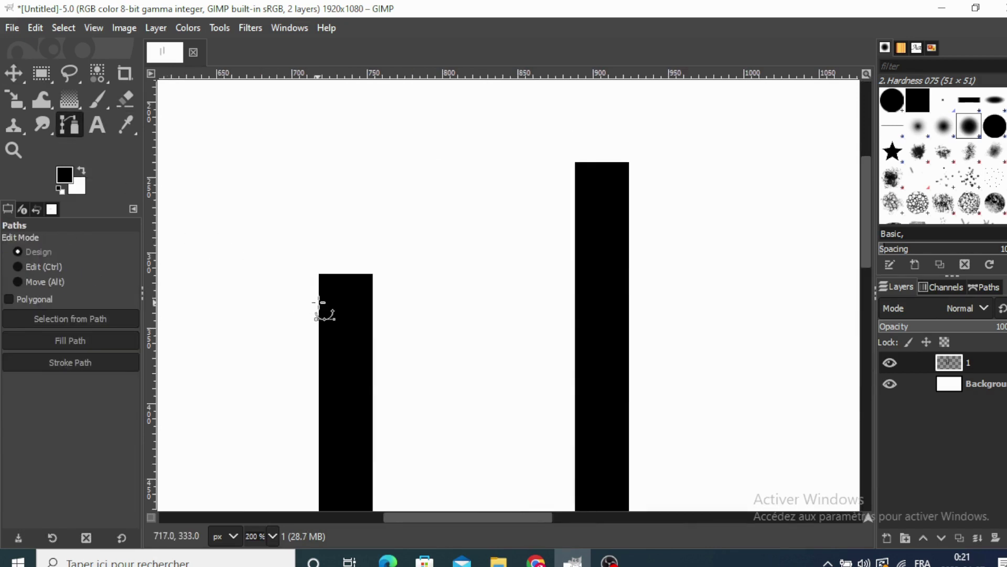
click(318, 276)
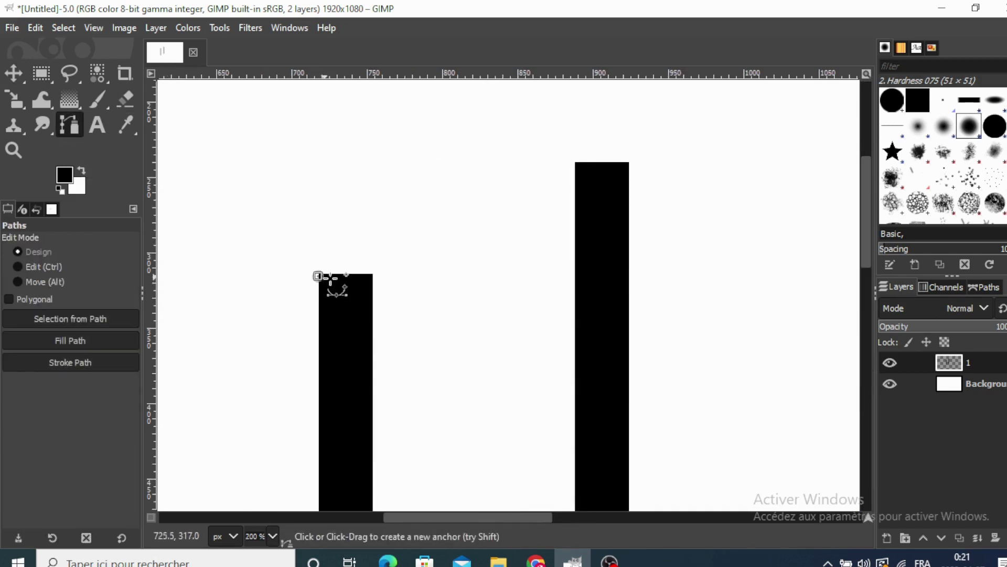
click(372, 309)
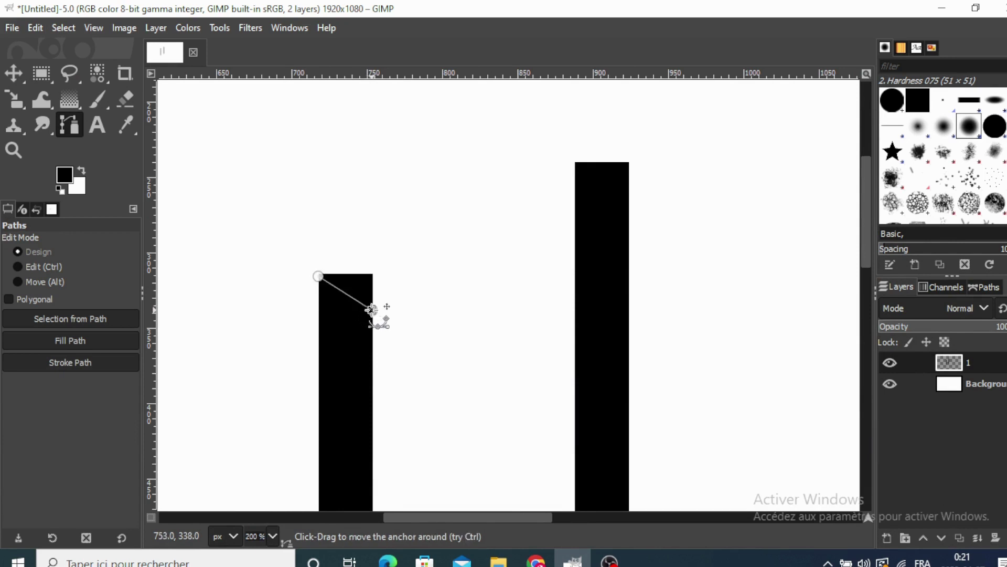
click(414, 272)
click(376, 232)
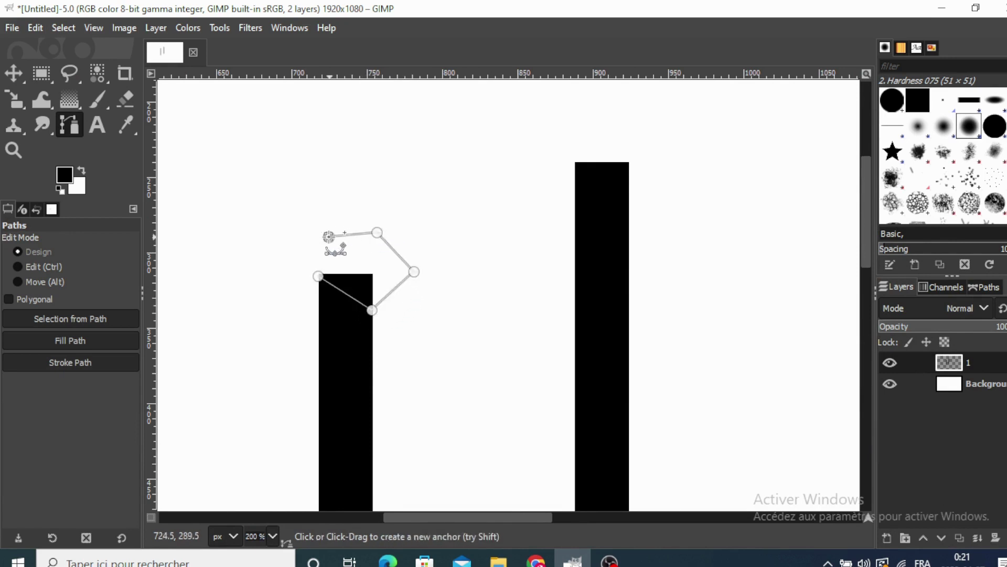
ctrl+click(318, 275)
drag(318, 271, 316, 277)
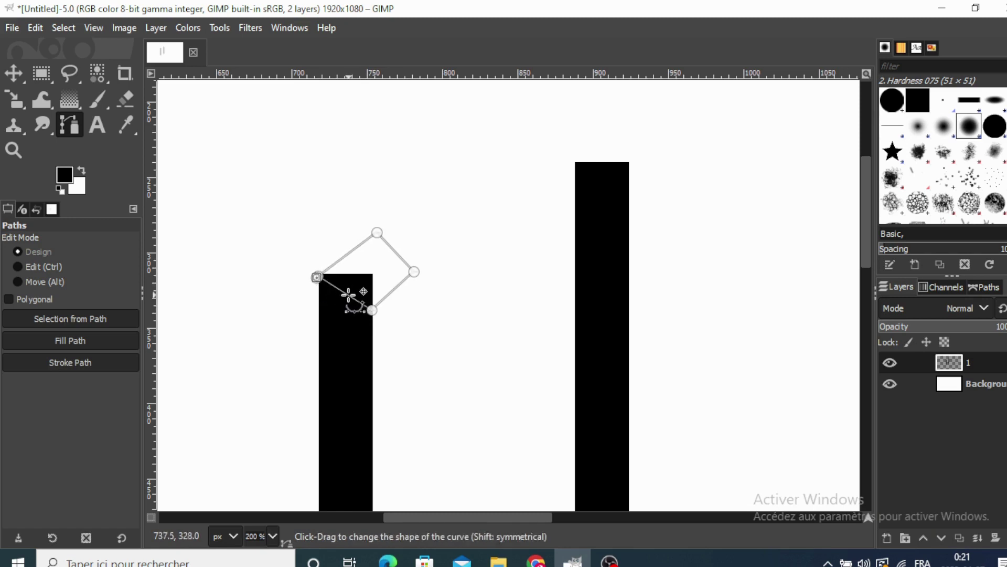
drag(349, 295, 354, 292)
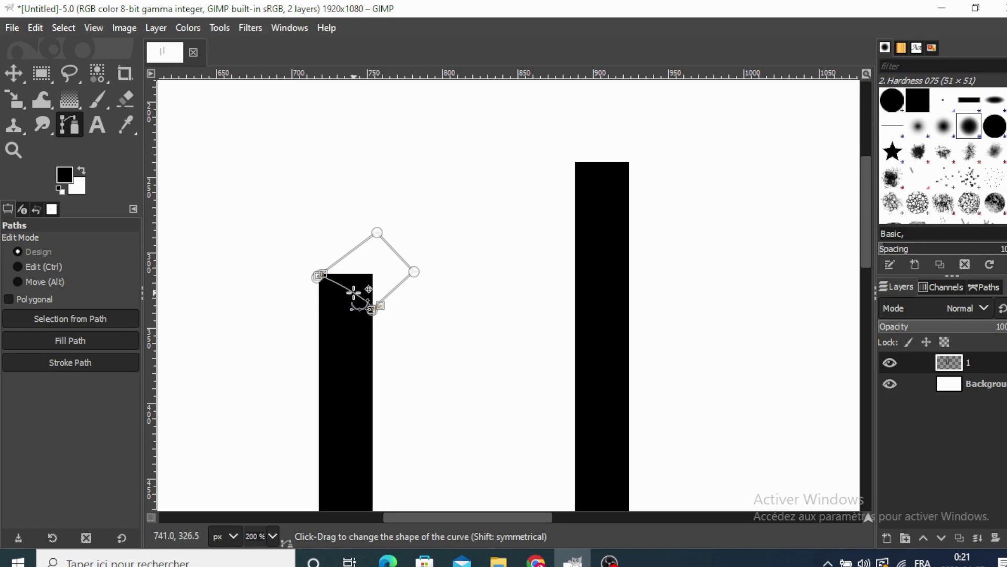
mouse_move(353, 292)
mouse_down()
mouse_move(326, 268)
mouse_move(335, 282)
mouse_up()
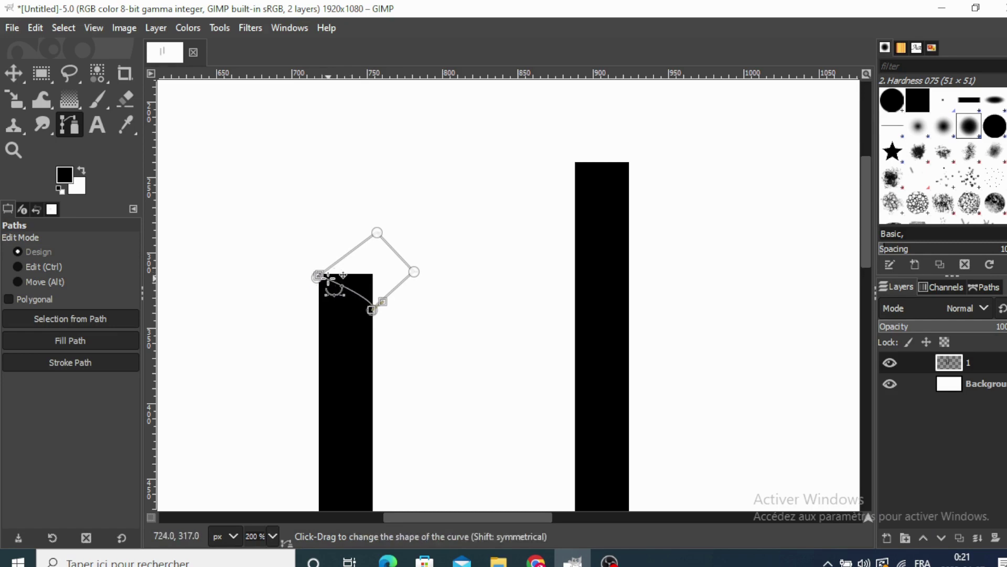
drag(335, 282, 336, 279)
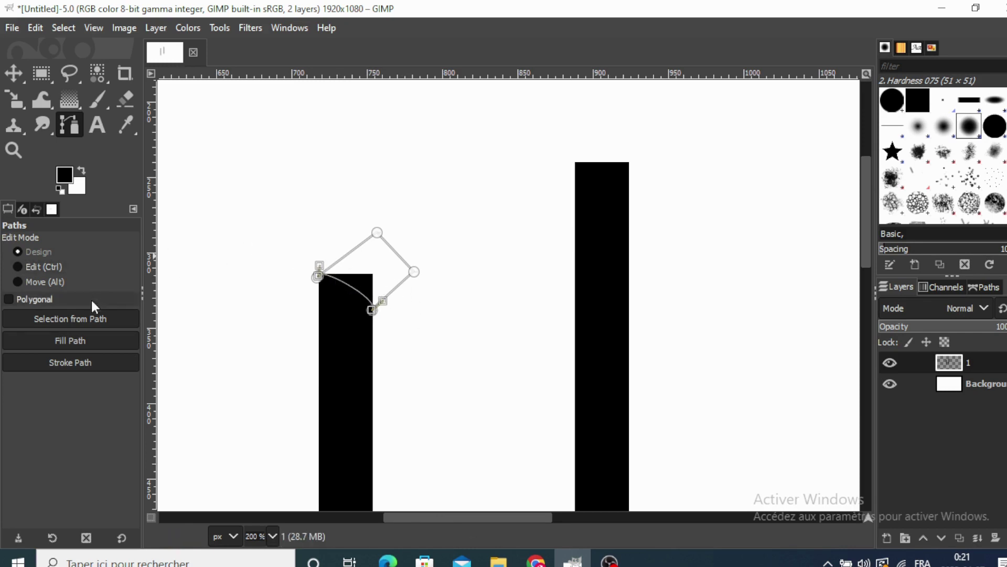
Turn the path into a selection, erase the bar's corner inside it, and deselect.
click(87, 321)
click(126, 99)
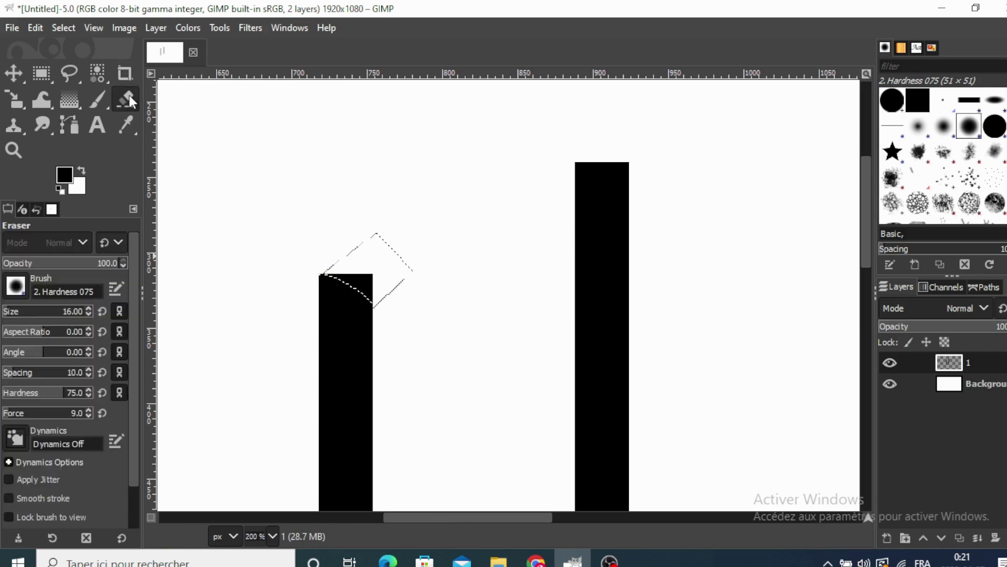
mouse_move(332, 265)
mouse_down()
mouse_move(372, 293)
mouse_move(348, 265)
mouse_move(398, 321)
mouse_move(314, 260)
mouse_move(382, 306)
mouse_move(299, 263)
mouse_move(396, 312)
mouse_up()
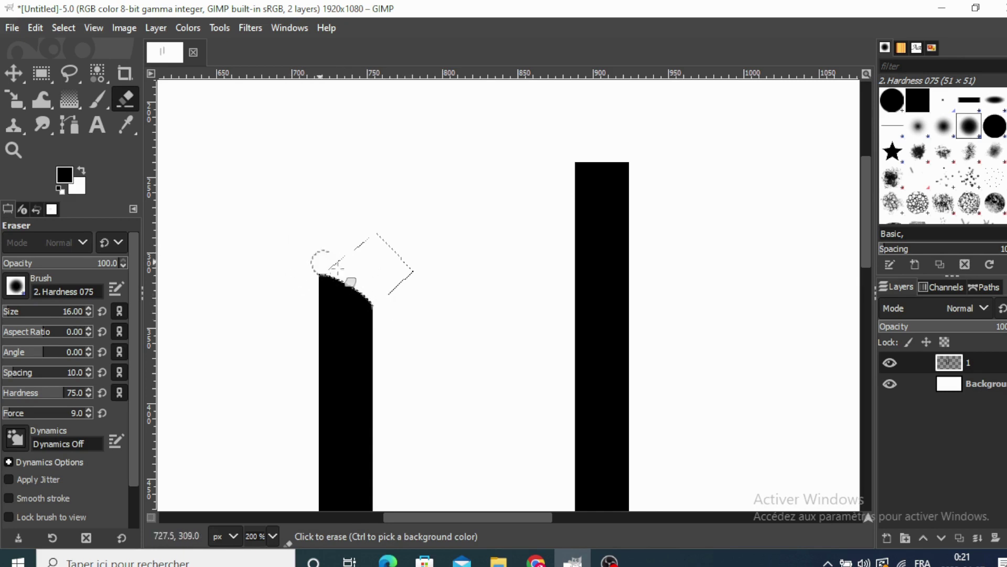
click(63, 28)
click(74, 67)
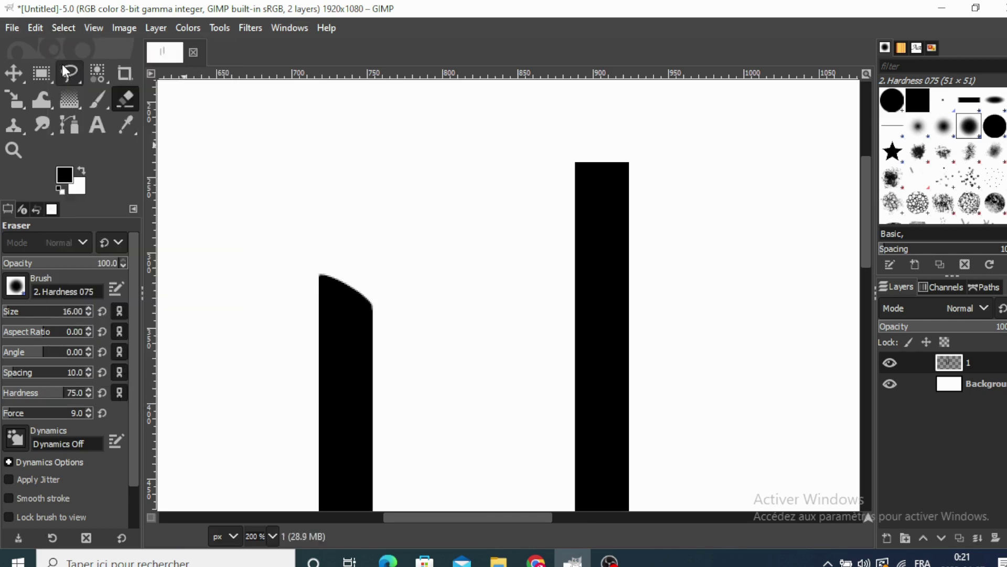
click(14, 73)
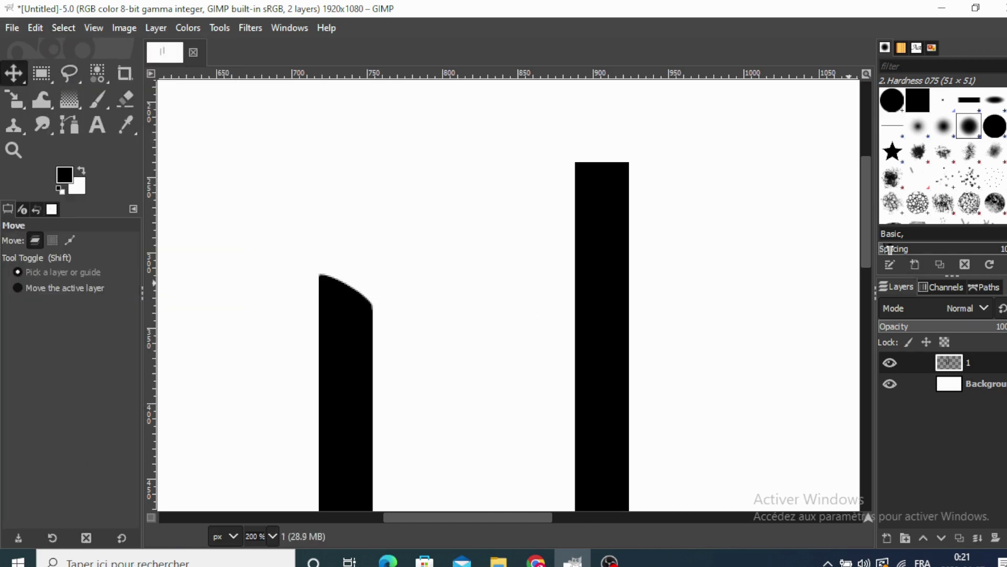
Outline the right bar's bottom corner with a closed path and curve its top edge.
drag(867, 246, 856, 349)
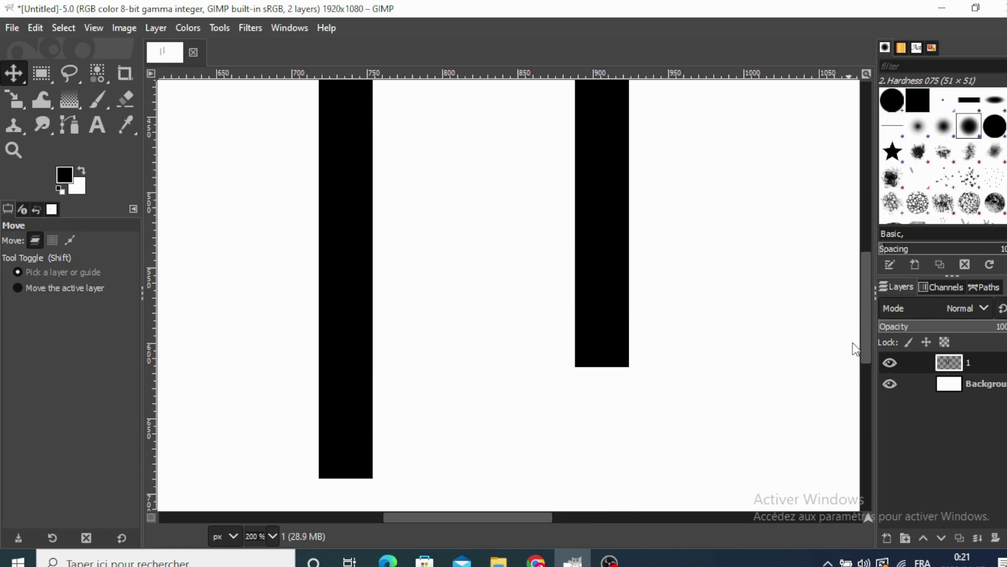
click(69, 124)
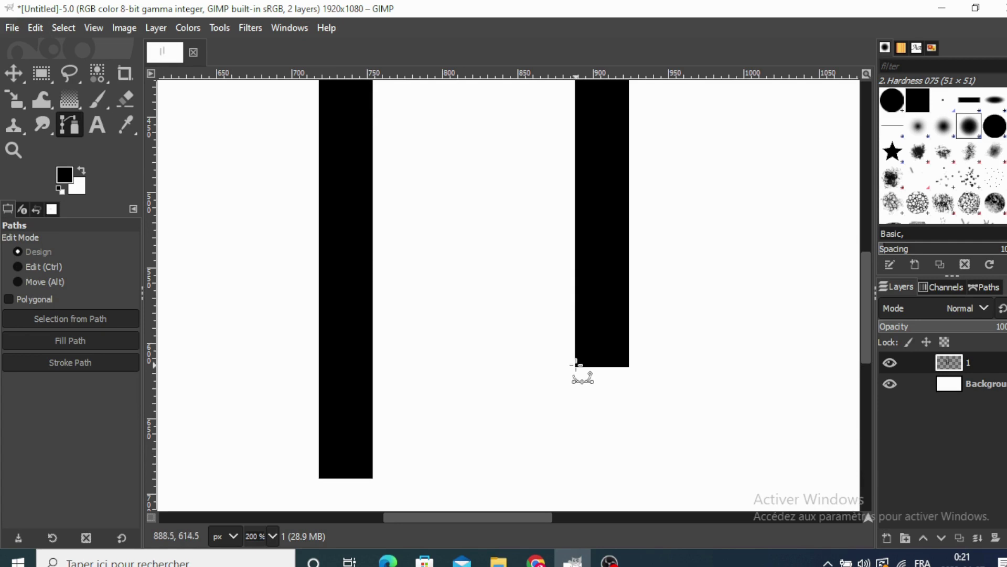
click(577, 366)
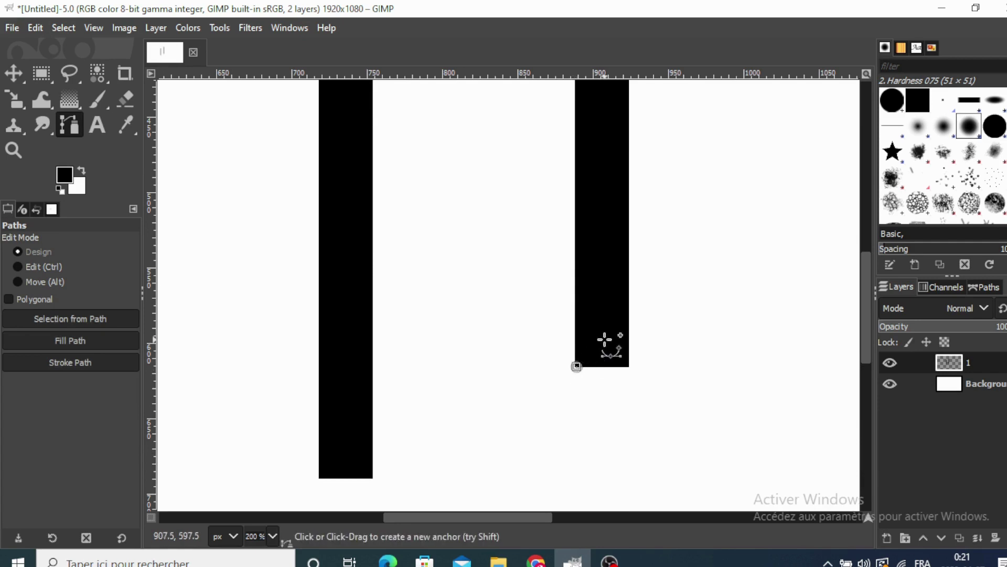
click(628, 326)
click(656, 367)
click(589, 408)
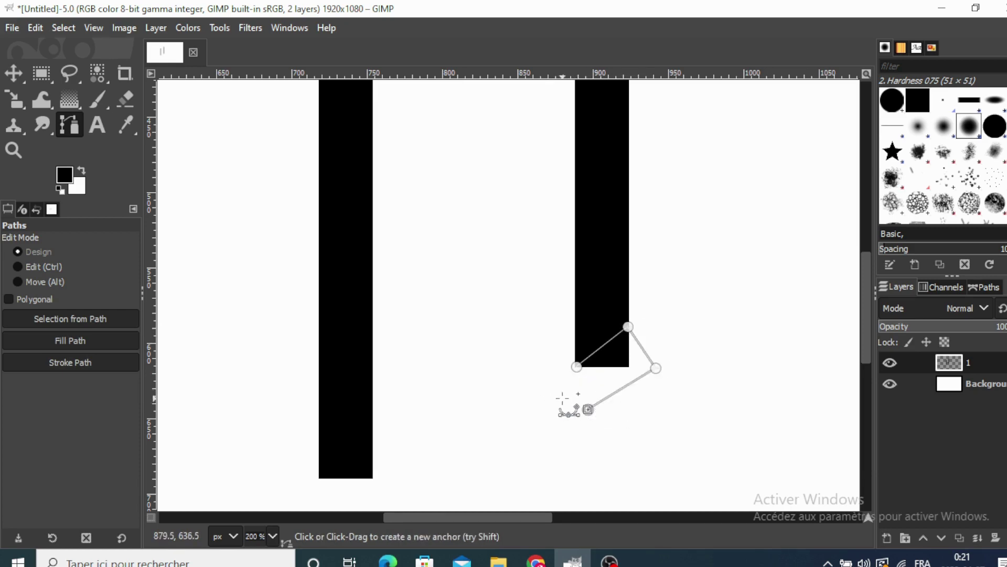
ctrl+click(577, 366)
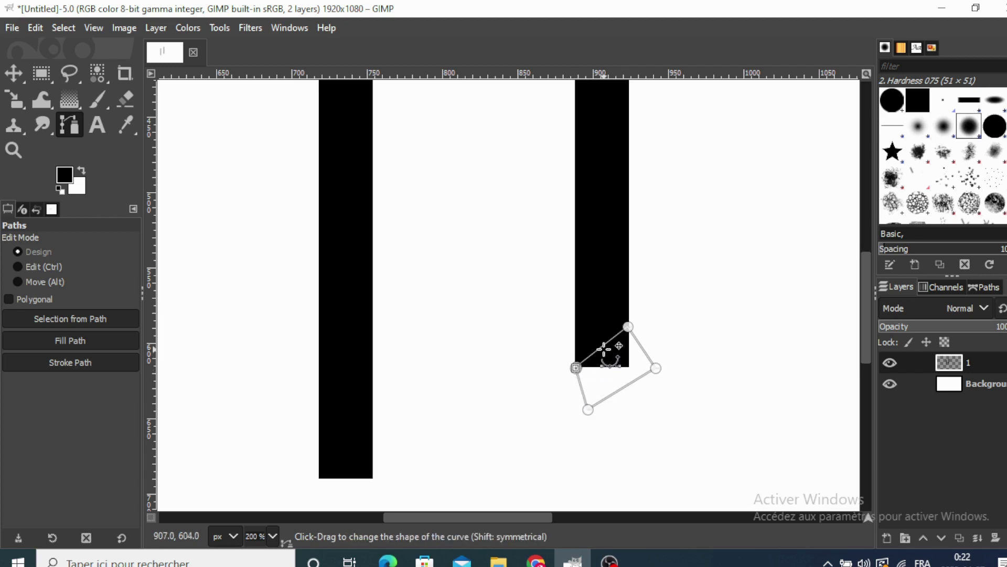
drag(603, 349, 608, 349)
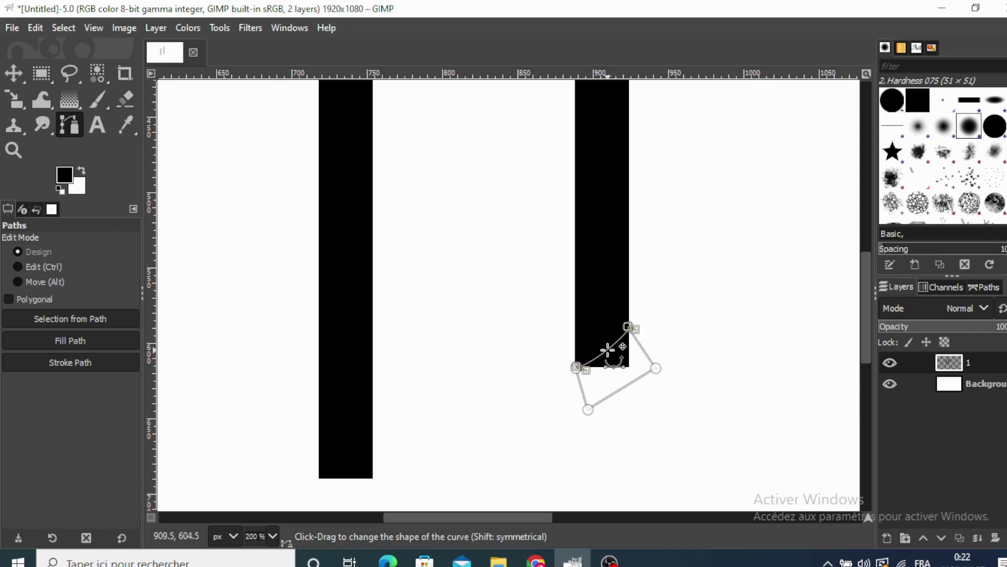
Erase the corner inside the path selection, deselect, and zoom to 100%.
click(97, 318)
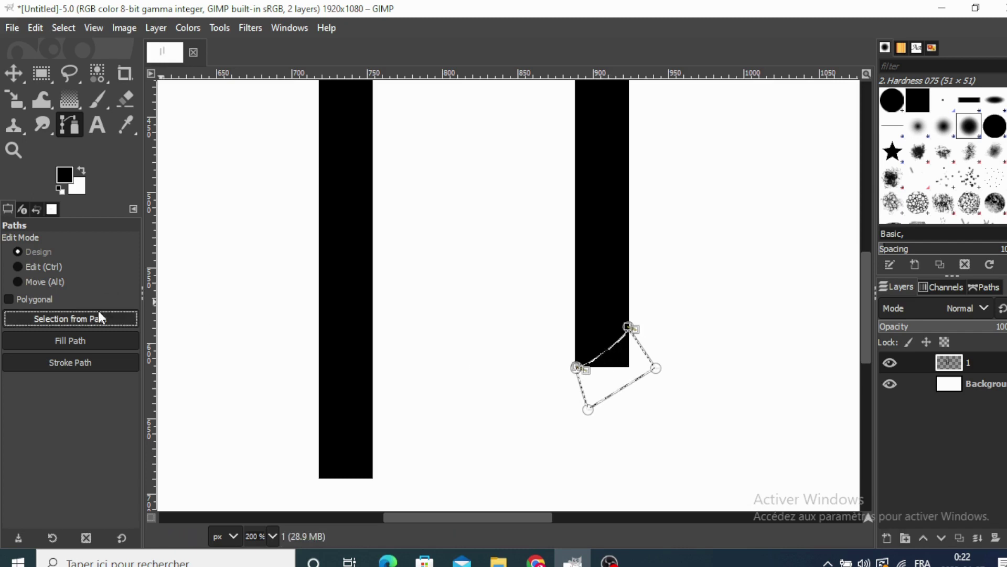
click(125, 100)
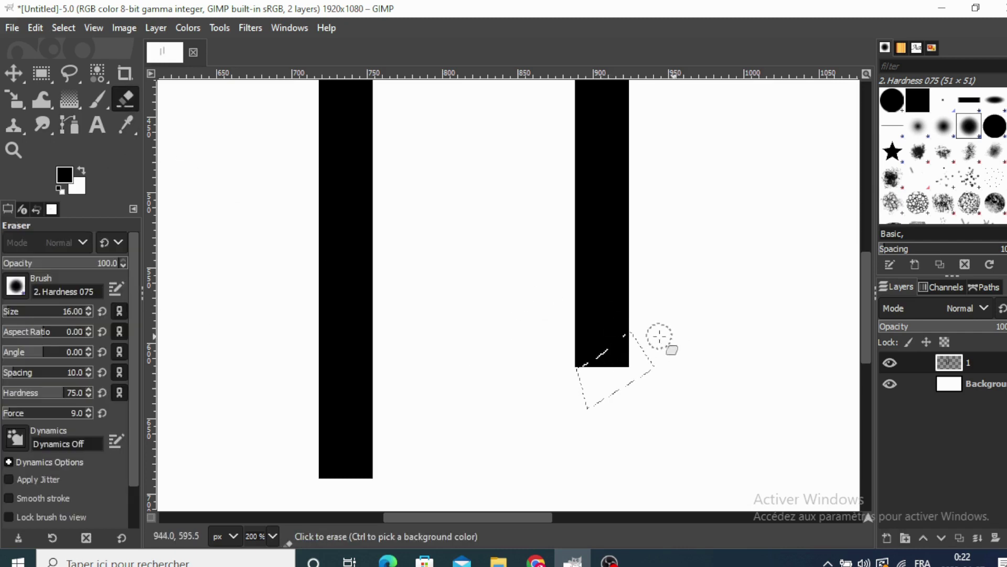
mouse_move(634, 338)
mouse_down()
mouse_move(552, 387)
mouse_move(630, 333)
mouse_move(584, 377)
mouse_move(590, 393)
mouse_move(648, 332)
mouse_move(580, 378)
mouse_move(603, 387)
mouse_move(649, 337)
mouse_up()
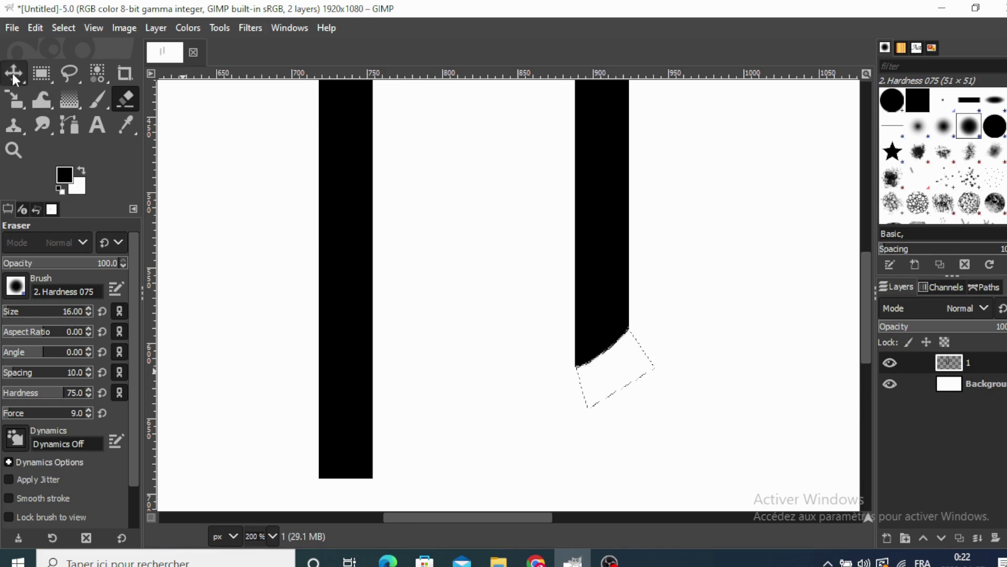
click(11, 73)
click(61, 29)
click(65, 66)
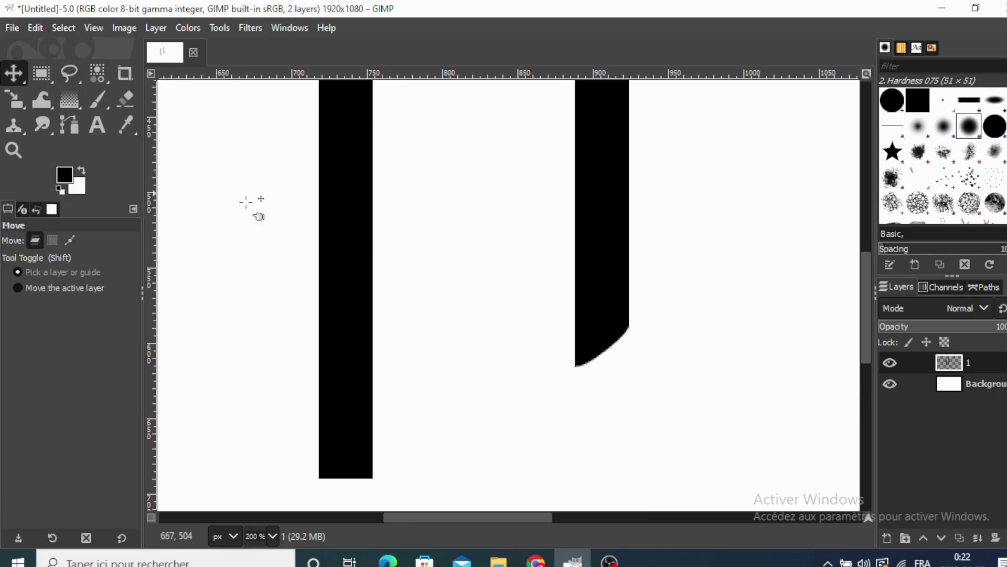
click(273, 536)
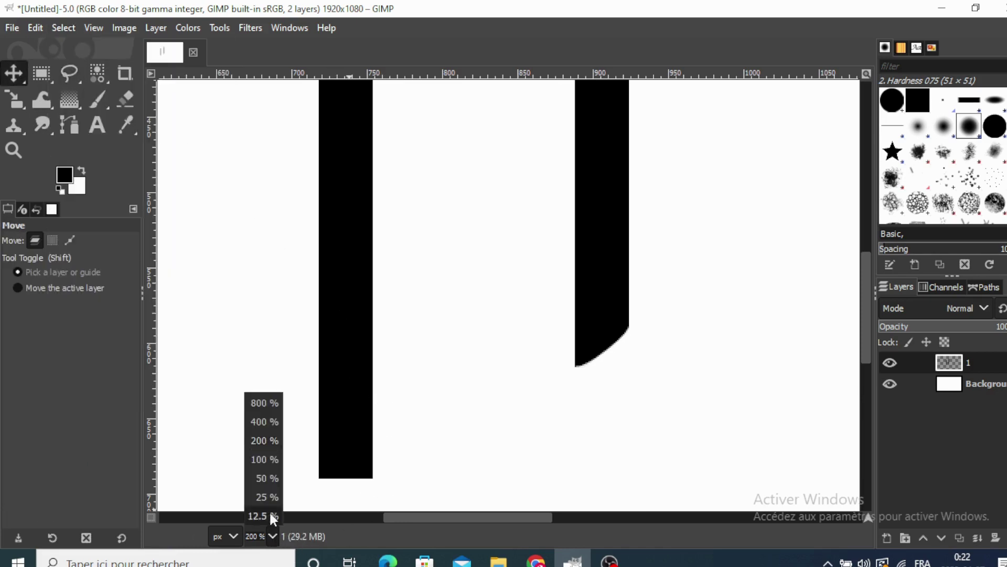
click(263, 461)
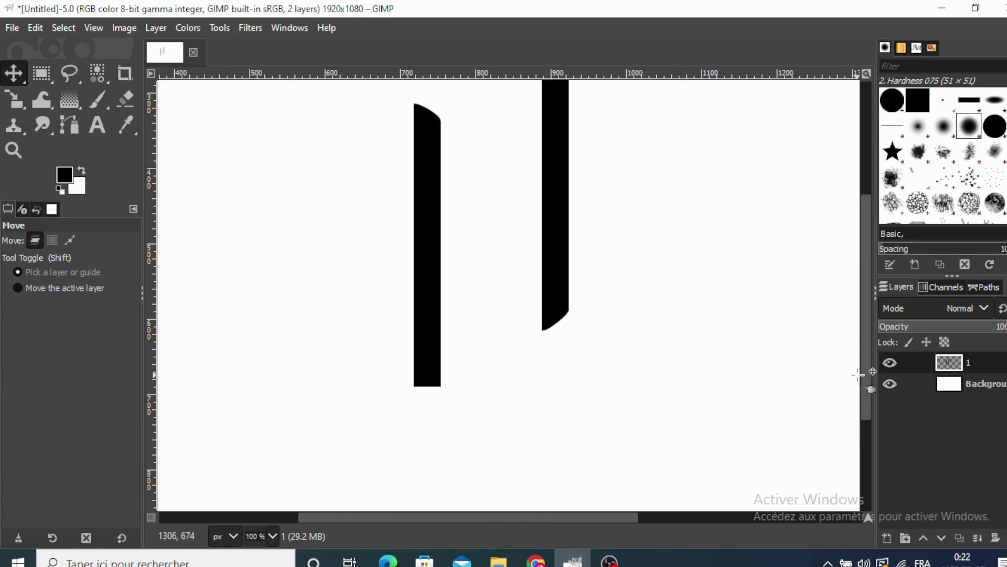
Zoom to 25% and then 50% so the whole canvas with both bars shows.
drag(862, 373, 863, 328)
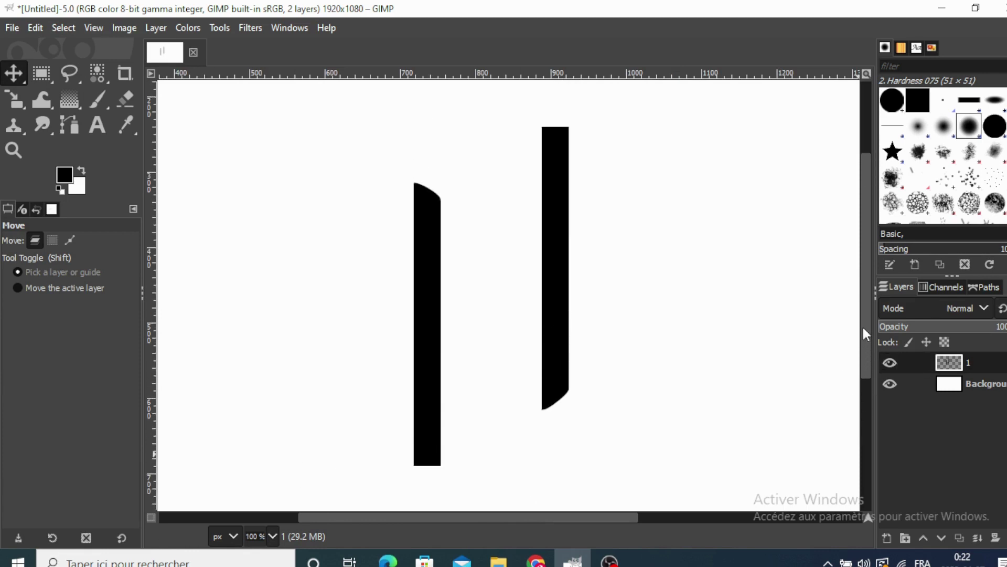
click(273, 535)
click(264, 496)
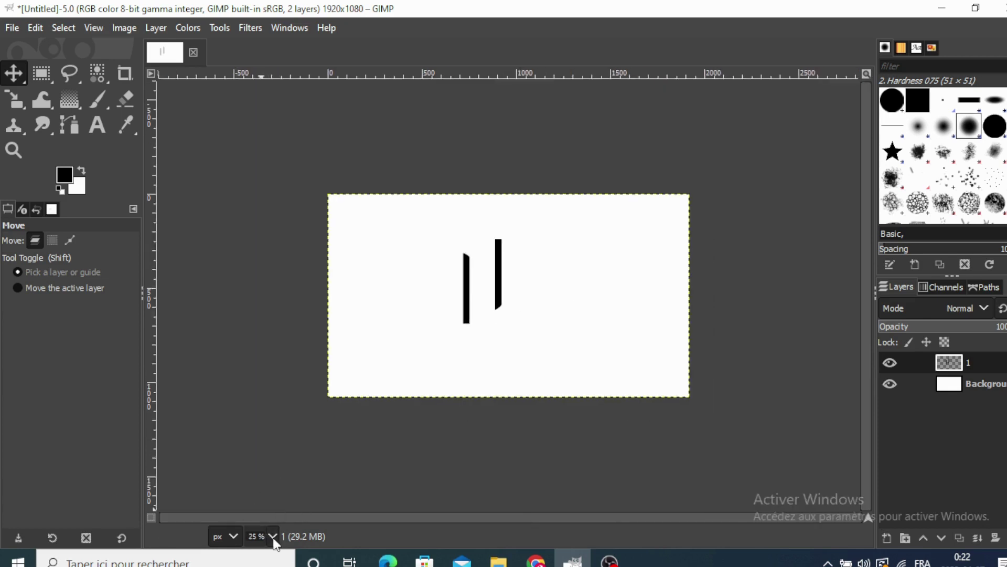
click(267, 477)
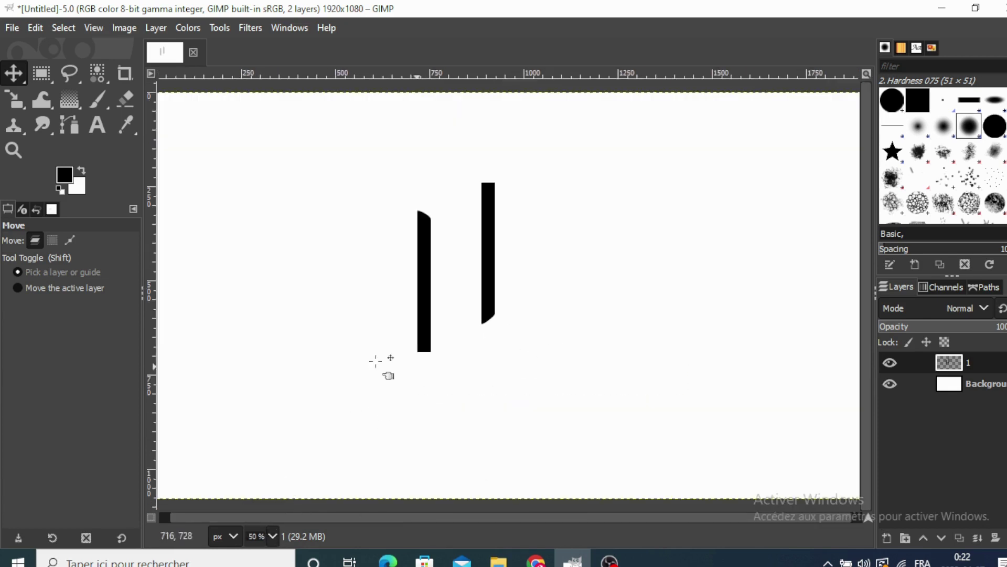
Add transparent layer 2 and draw a 564x564 circular selection centred on both bars.
click(885, 537)
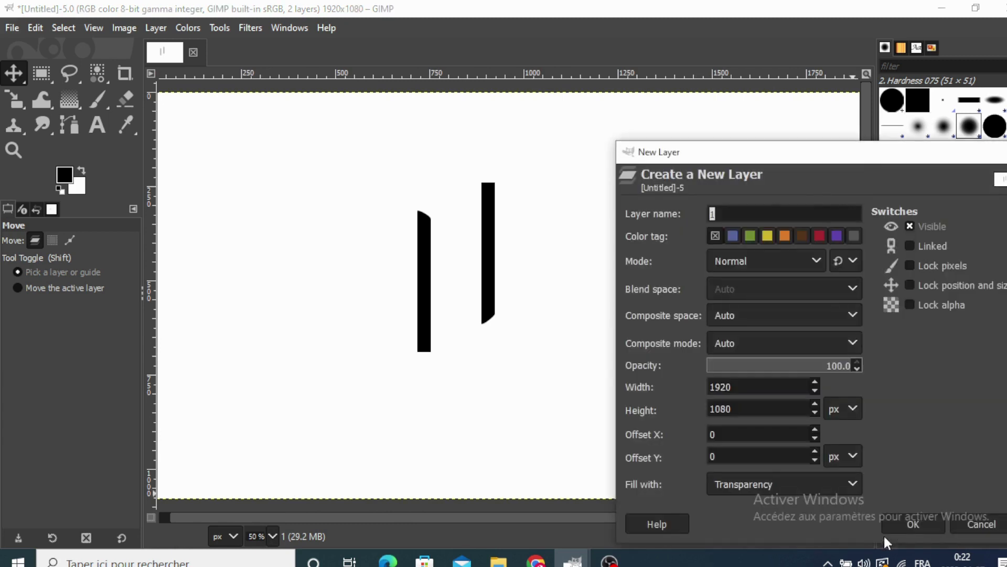
click(913, 524)
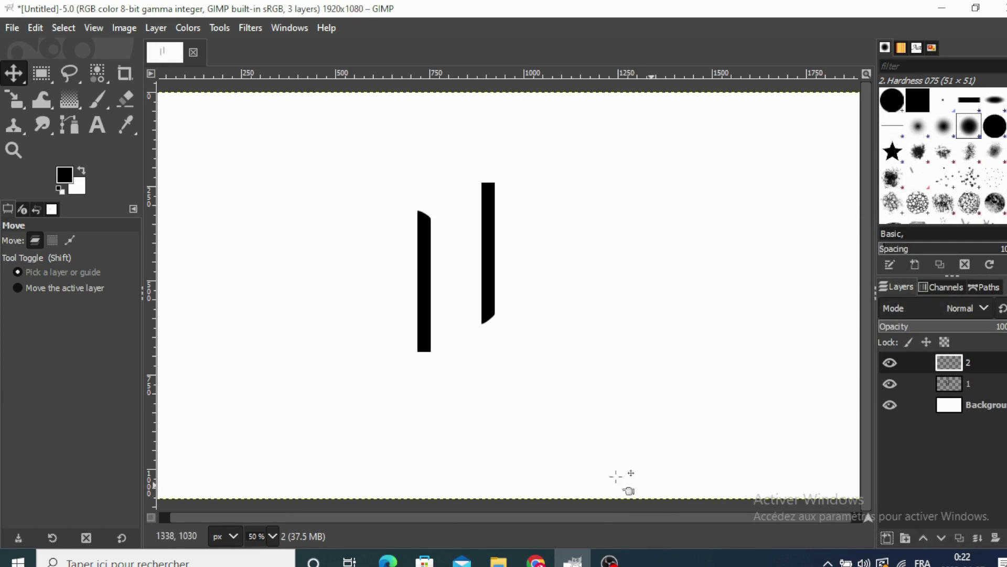
click(225, 27)
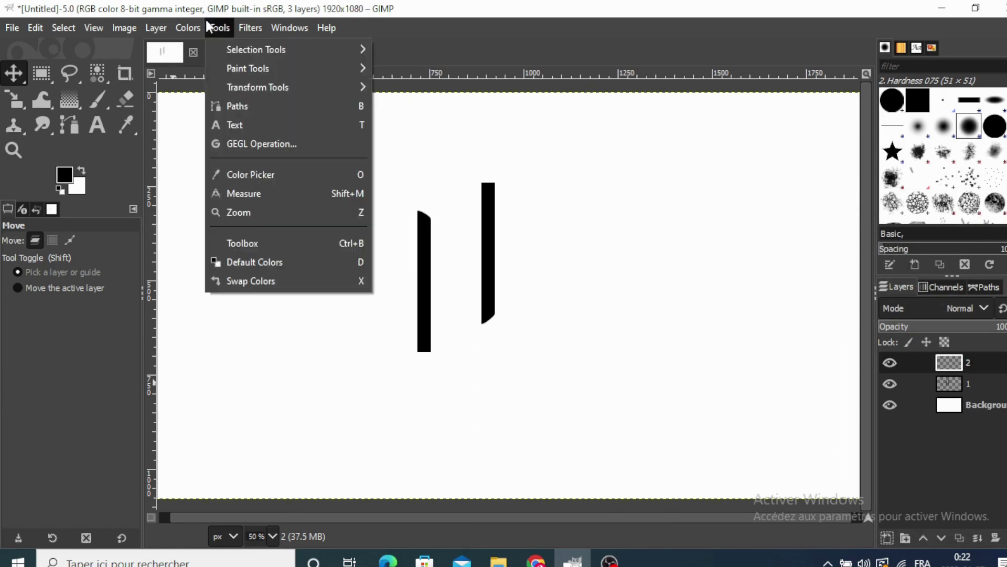
click(417, 68)
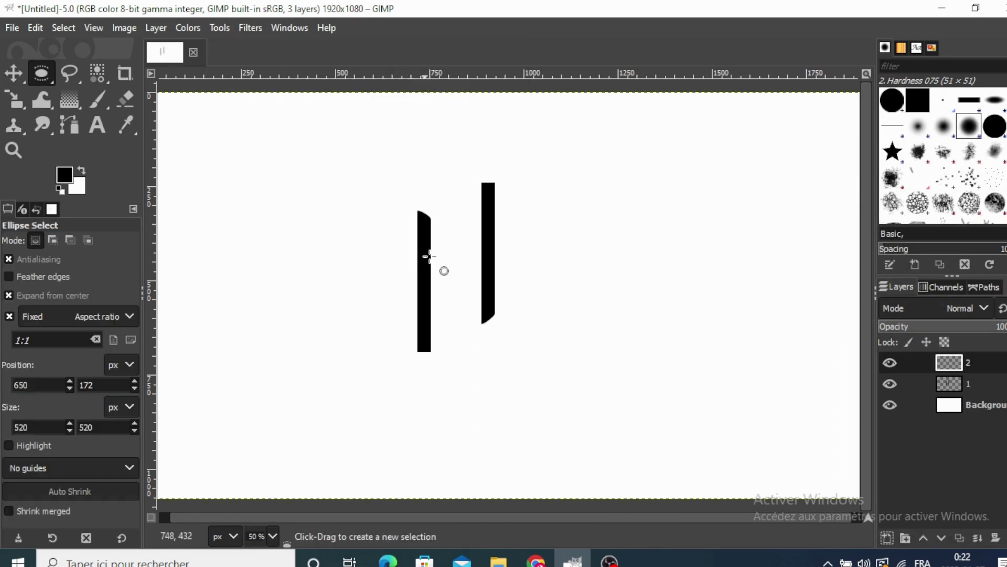
drag(455, 271, 378, 378)
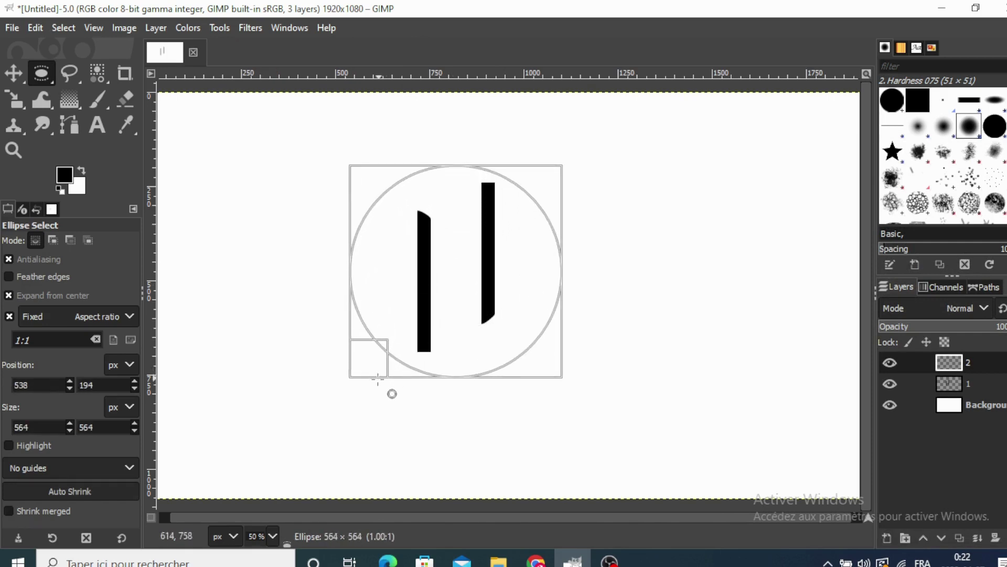
mouse_move(444, 303)
mouse_down()
mouse_move(454, 305)
mouse_move(450, 316)
mouse_up()
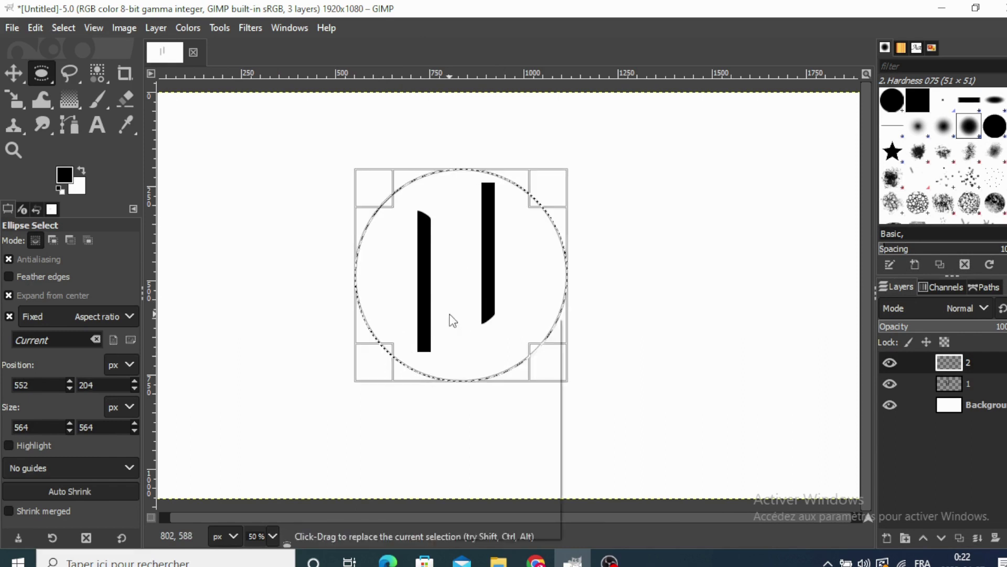
Fill the circle black and lower layer 2's opacity to see the bars.
right_click(450, 316)
mouse_move(481, 357)
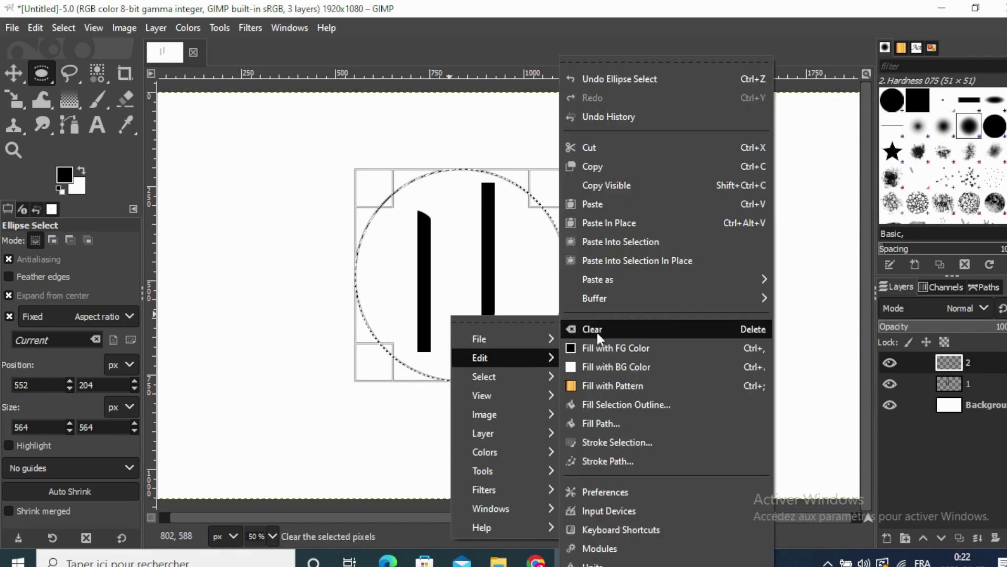
click(596, 349)
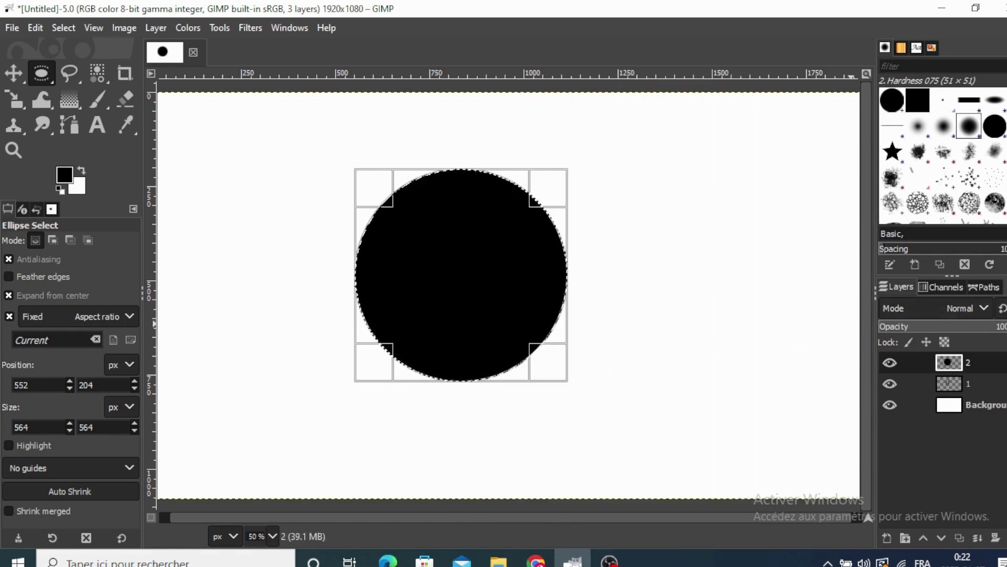
drag(997, 326, 953, 329)
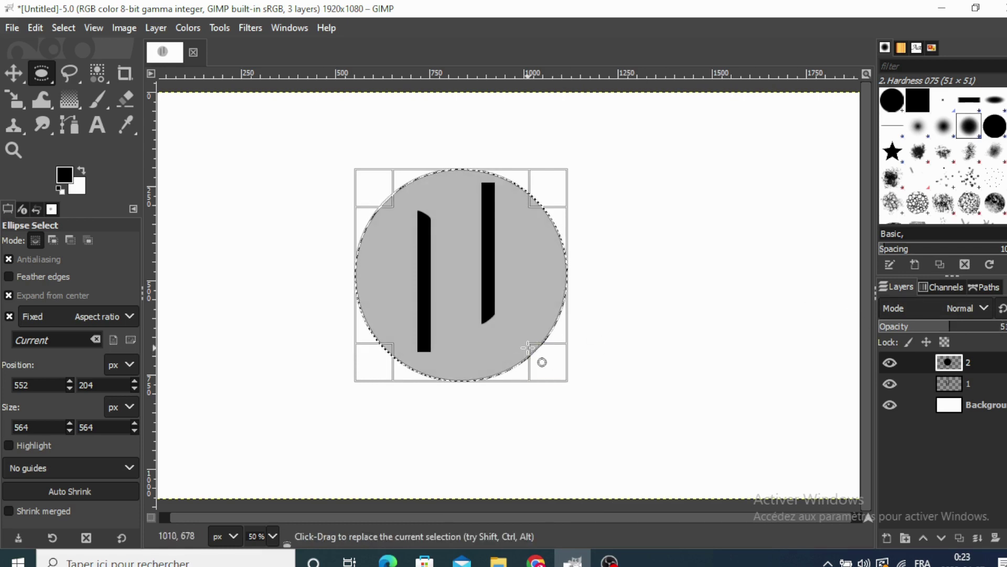
Shrink the selection to a centred 524x524 circle, cut the inner disc, and restore 100% opacity.
drag(547, 362, 547, 362)
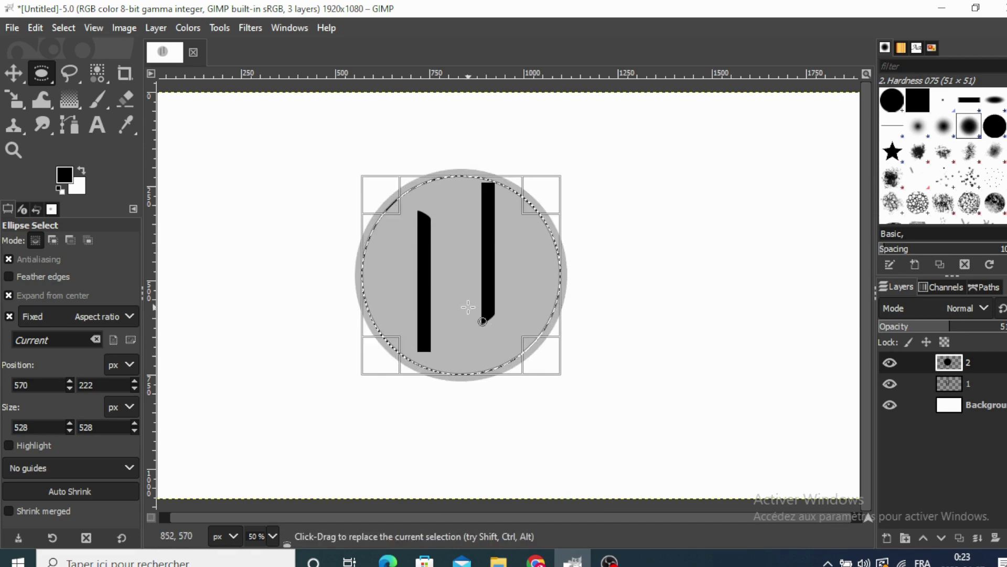
drag(468, 305, 468, 307)
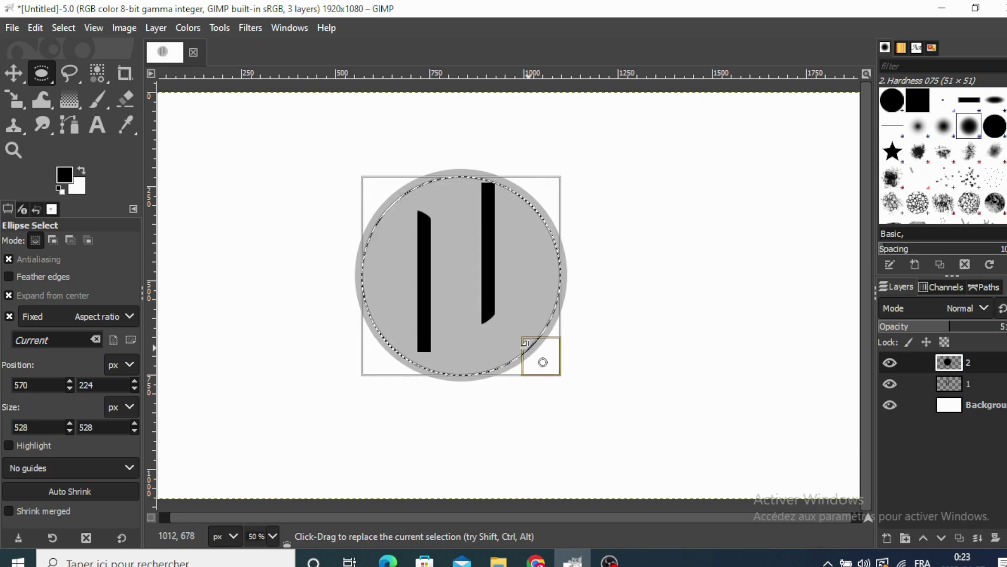
drag(549, 362, 546, 364)
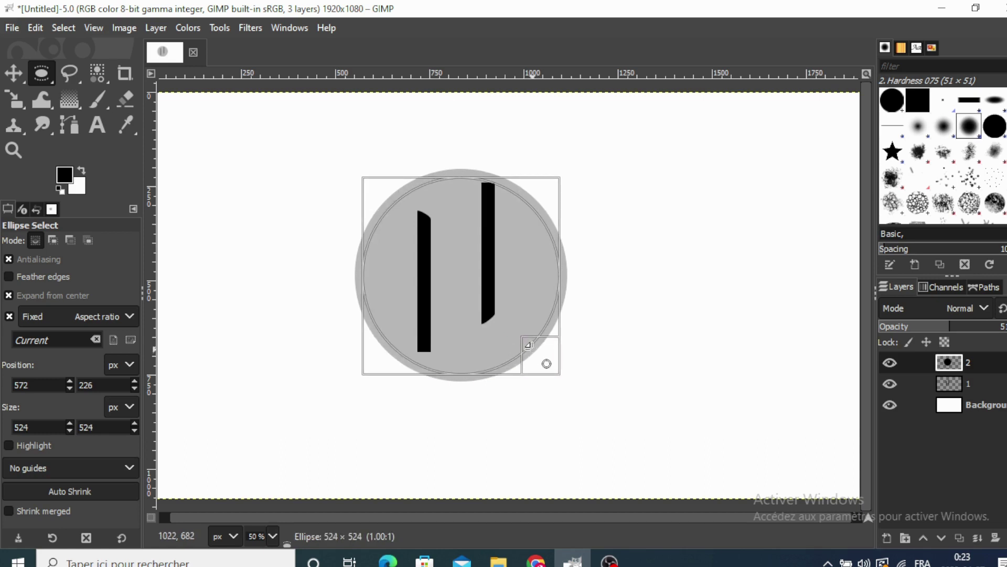
right_click(446, 293)
mouse_move(488, 333)
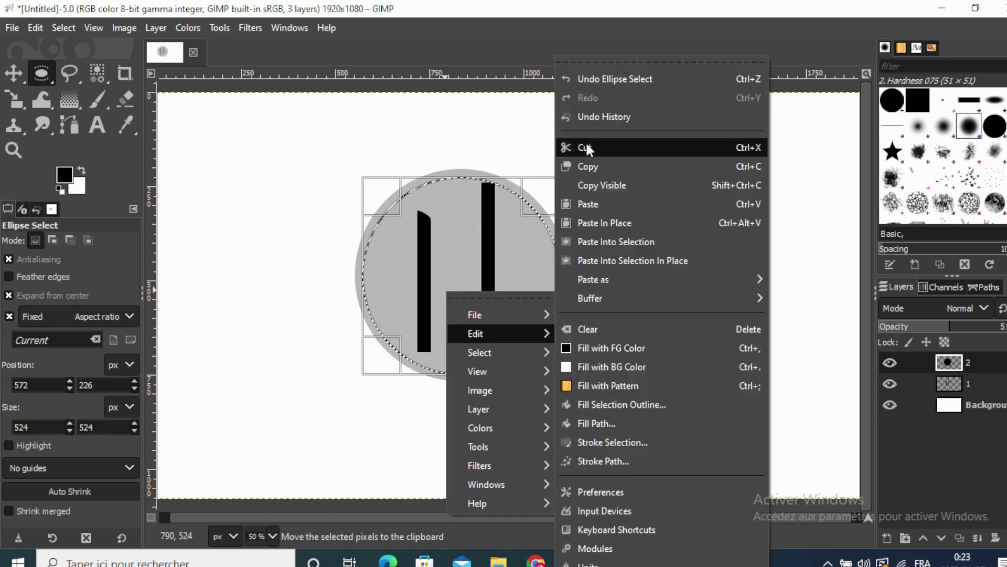
click(585, 146)
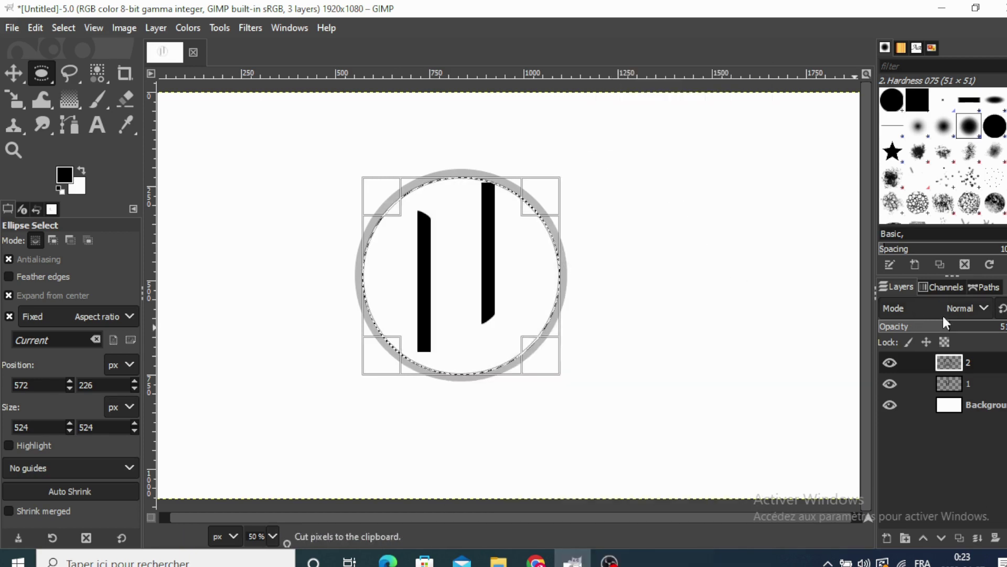
drag(950, 329, 1005, 327)
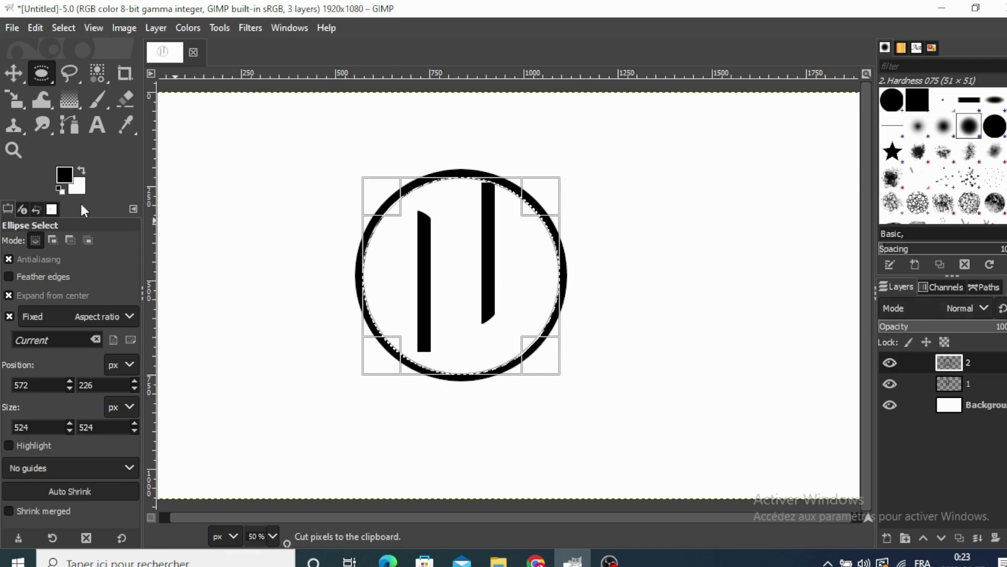
click(12, 76)
Clear the selection and add a new transparent layer 3.
click(63, 27)
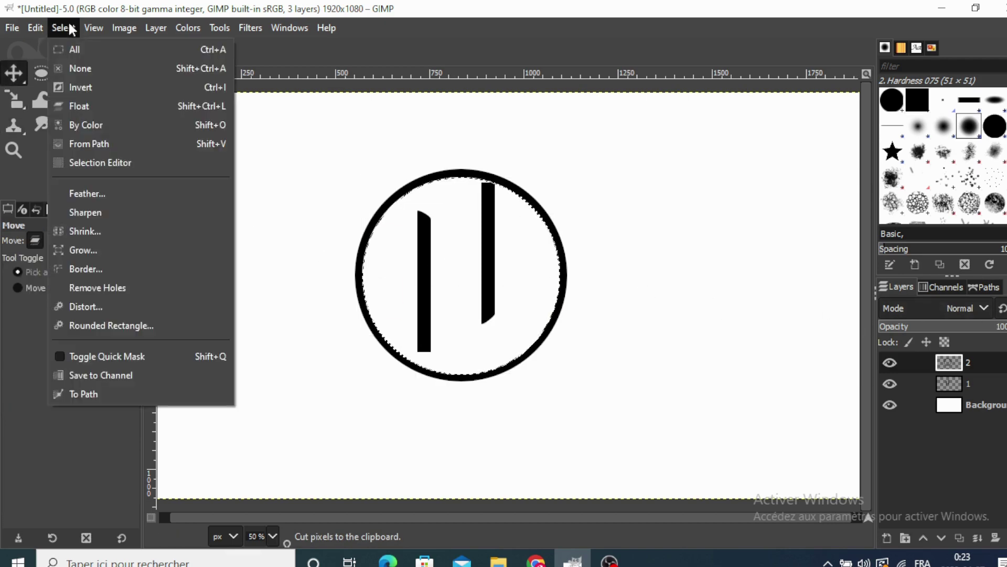
click(64, 27)
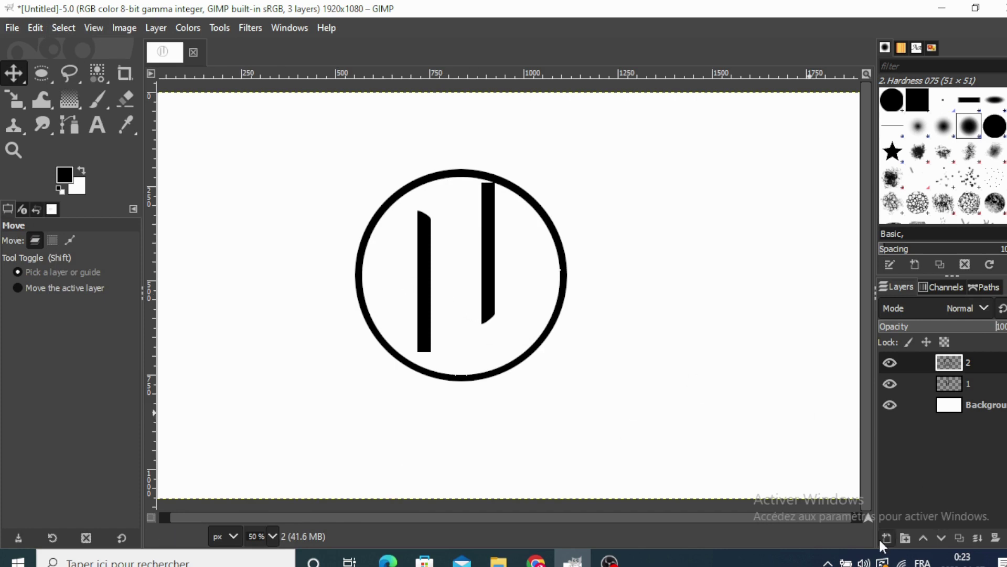
click(881, 539)
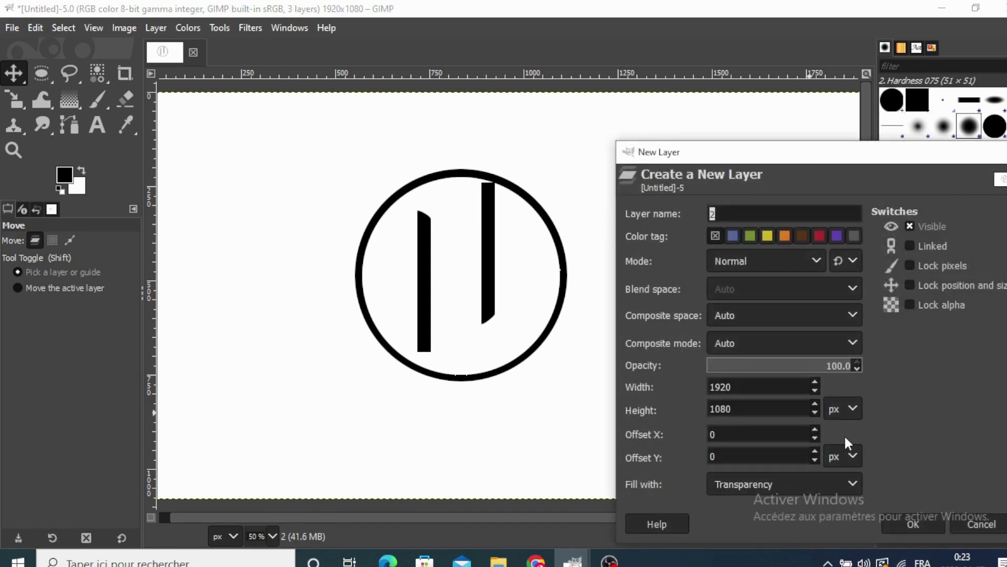
click(899, 524)
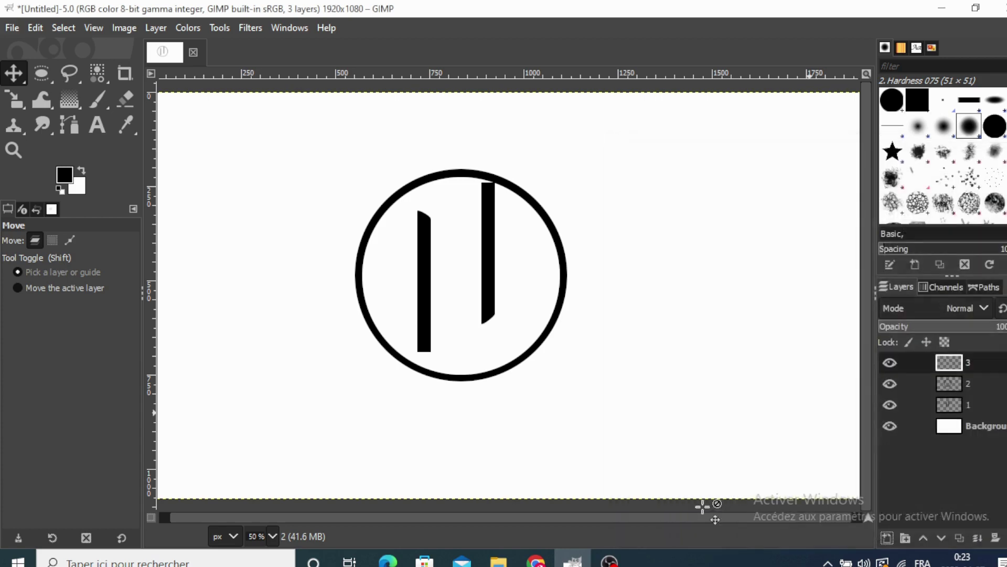
Zoom the view to 100% and choose the Paths tool.
click(269, 533)
click(261, 463)
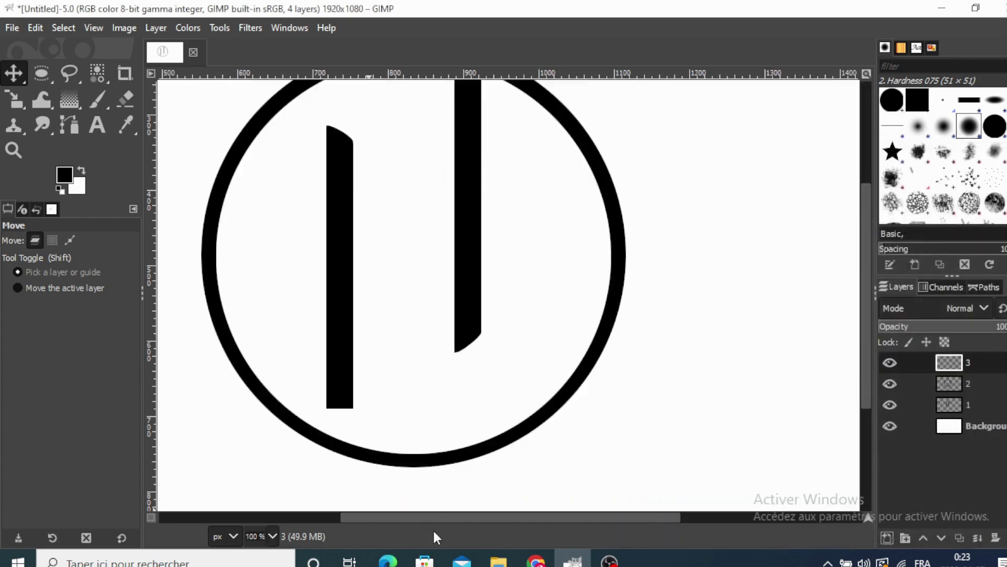
drag(429, 517, 375, 524)
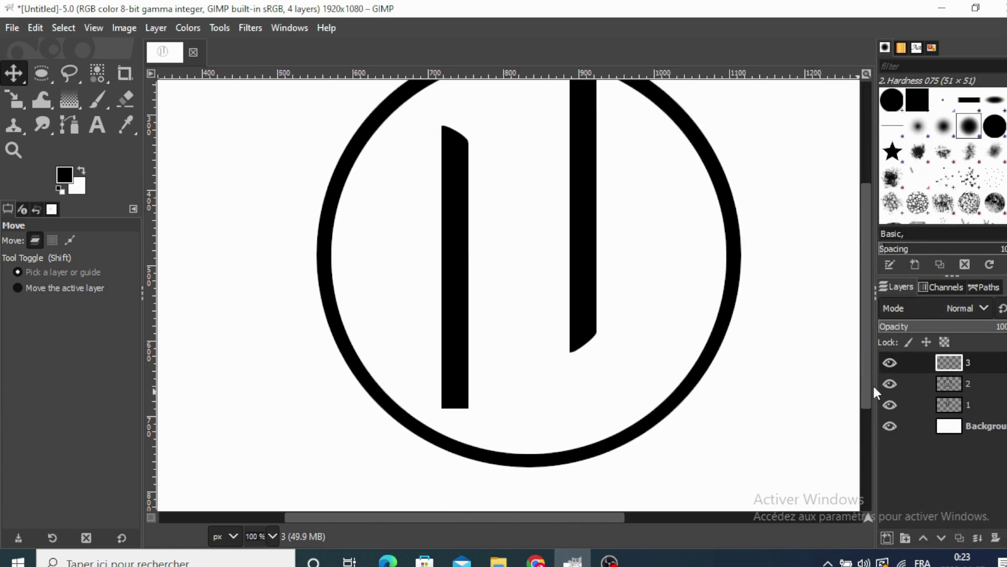
drag(865, 386, 863, 367)
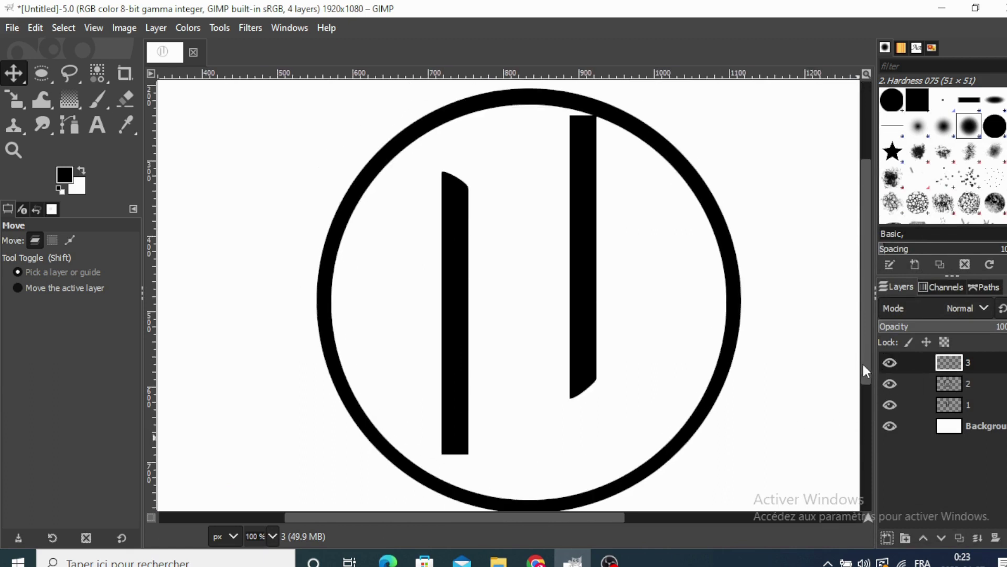
click(68, 124)
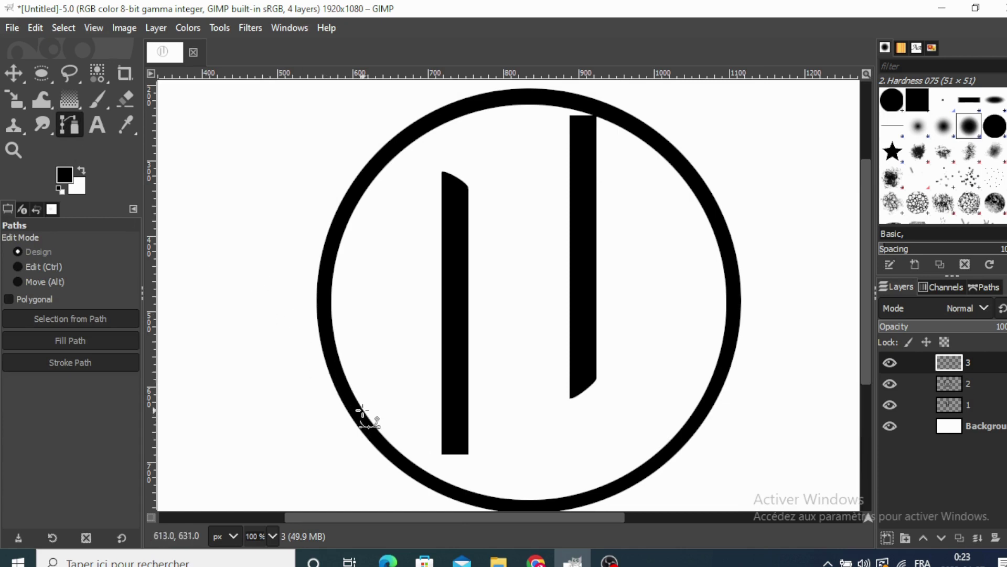
Place three anchors from the ring's lower left past its upper right, bending edges into a tapering curve.
click(365, 411)
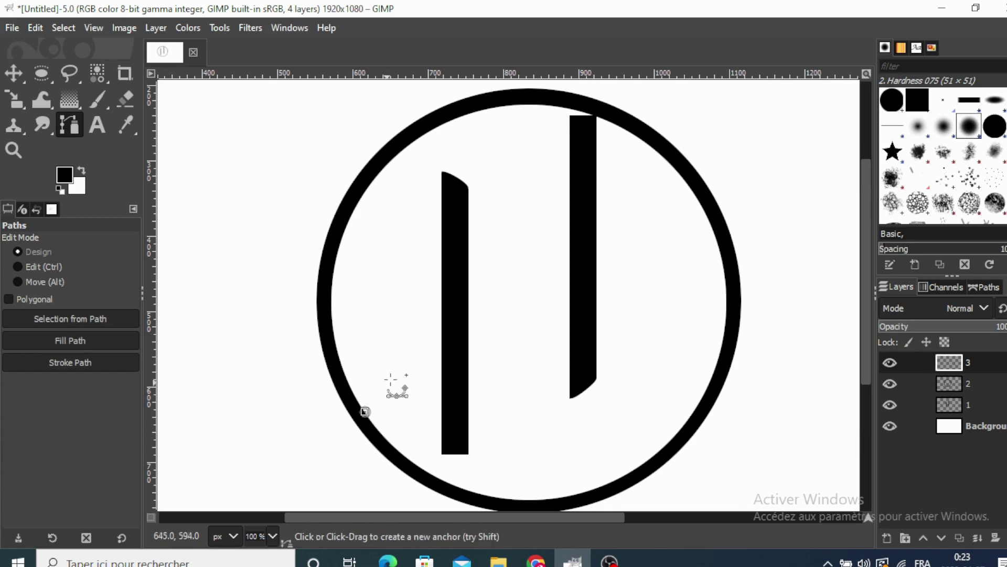
click(750, 115)
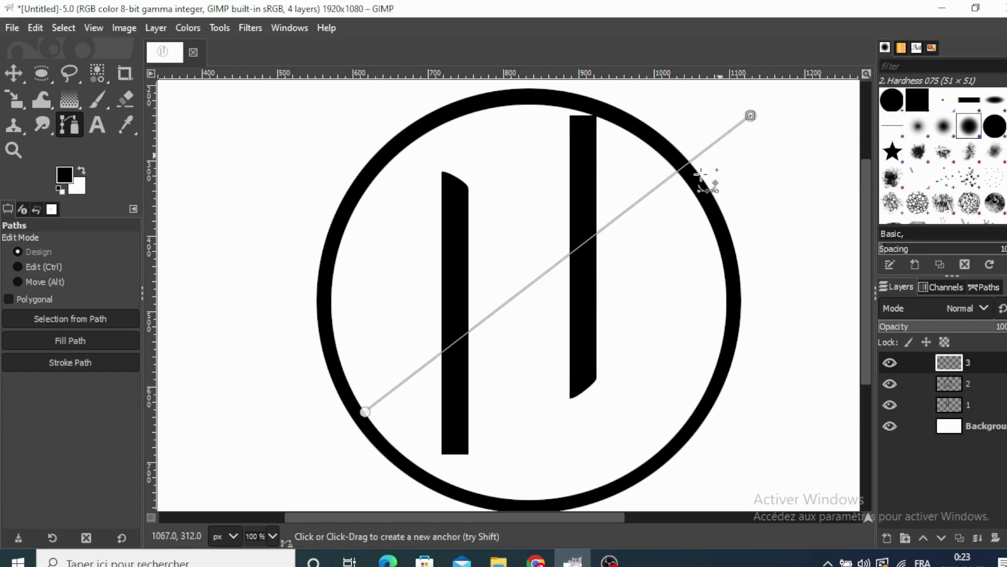
click(385, 433)
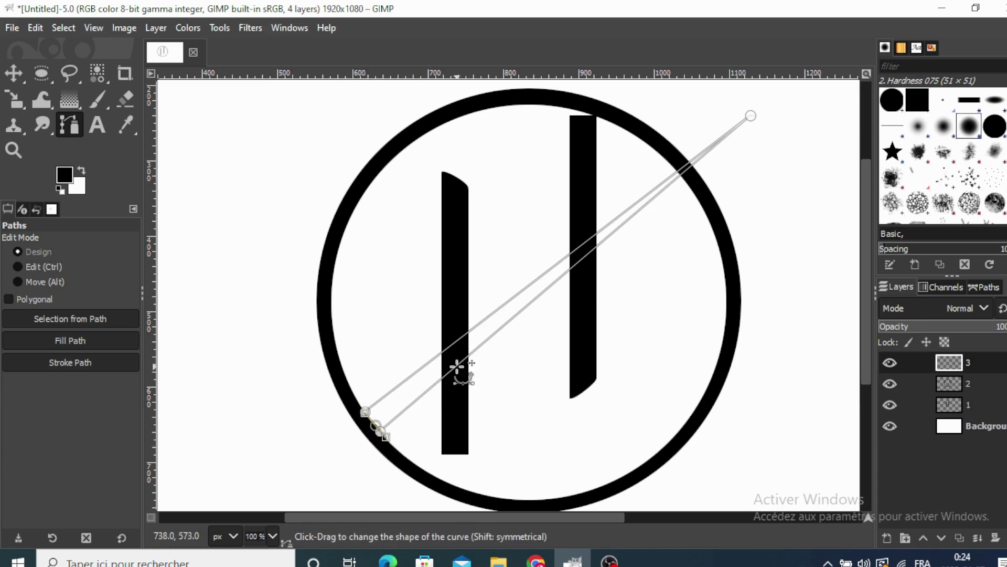
drag(445, 350, 442, 337)
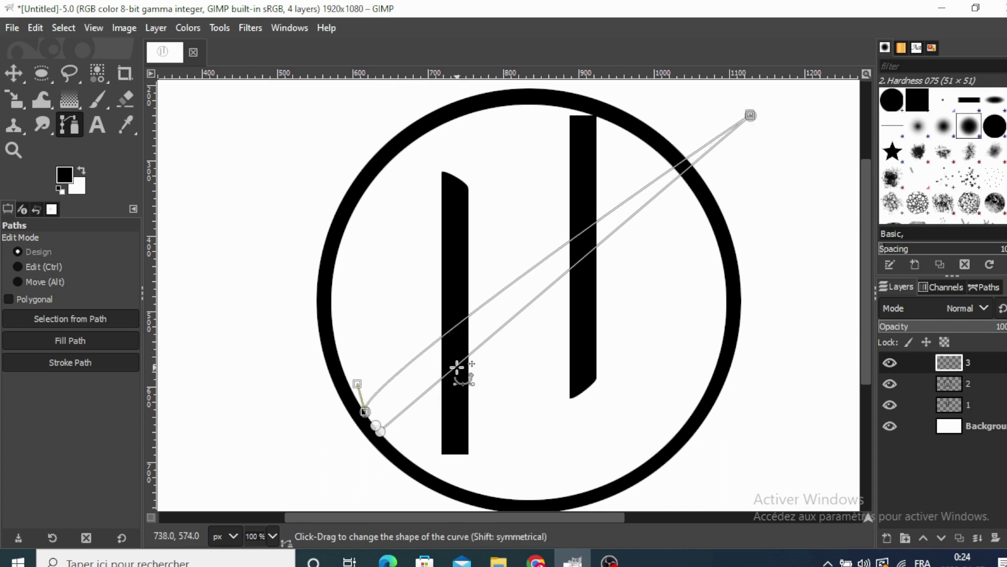
drag(457, 366, 449, 356)
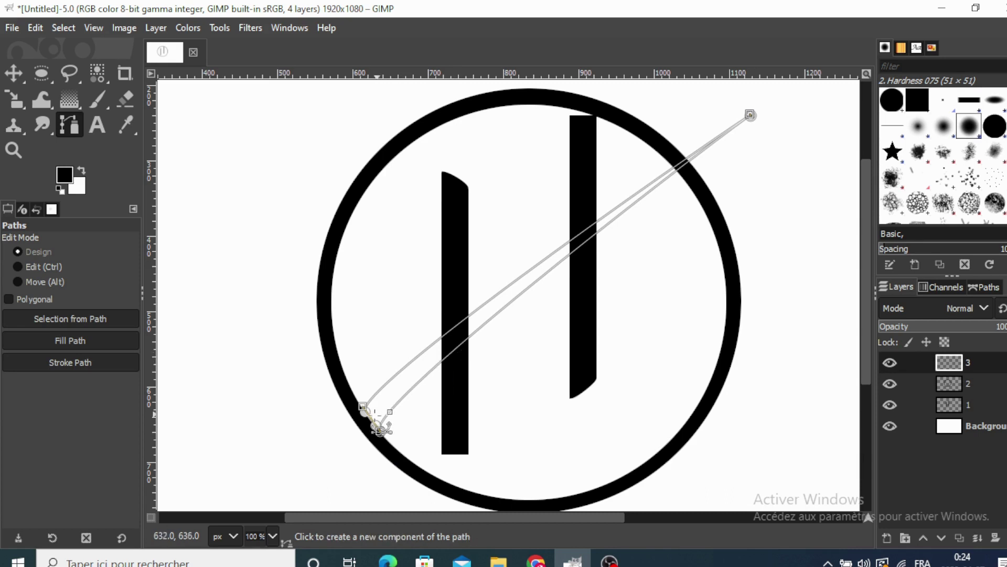
Convert the curved path to a selection and fill it black as a diagonal swoosh.
click(38, 316)
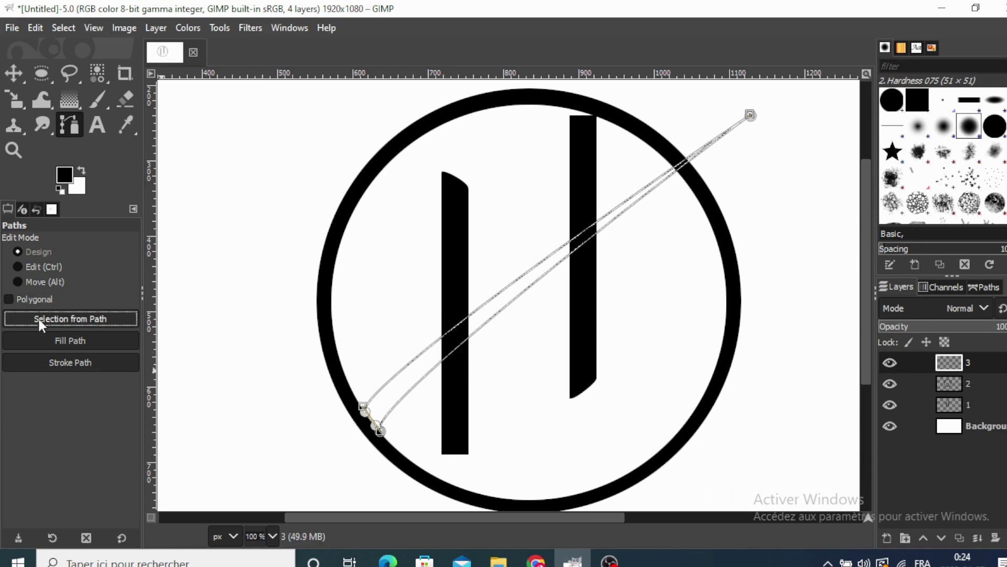
right_click(428, 362)
mouse_move(458, 179)
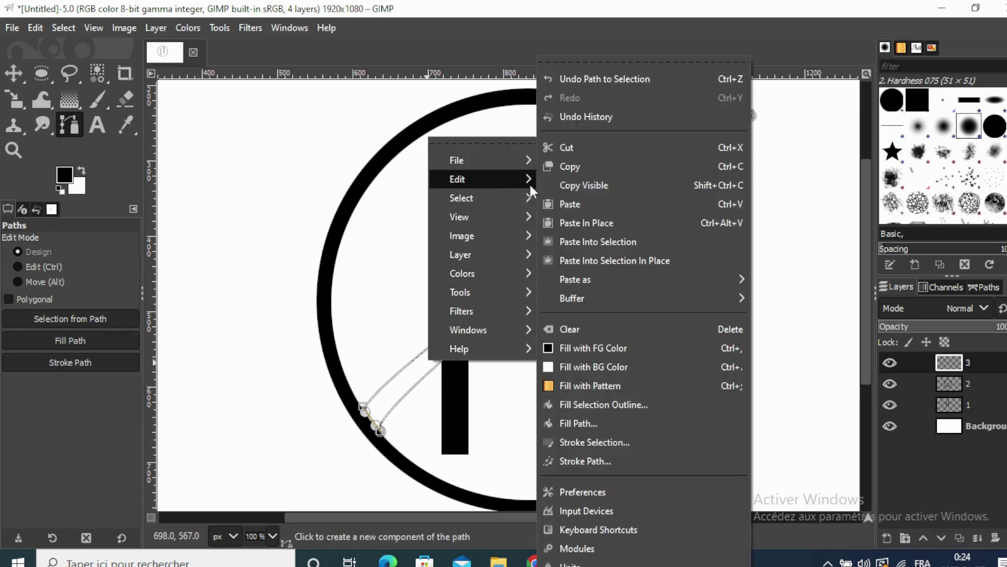
click(582, 346)
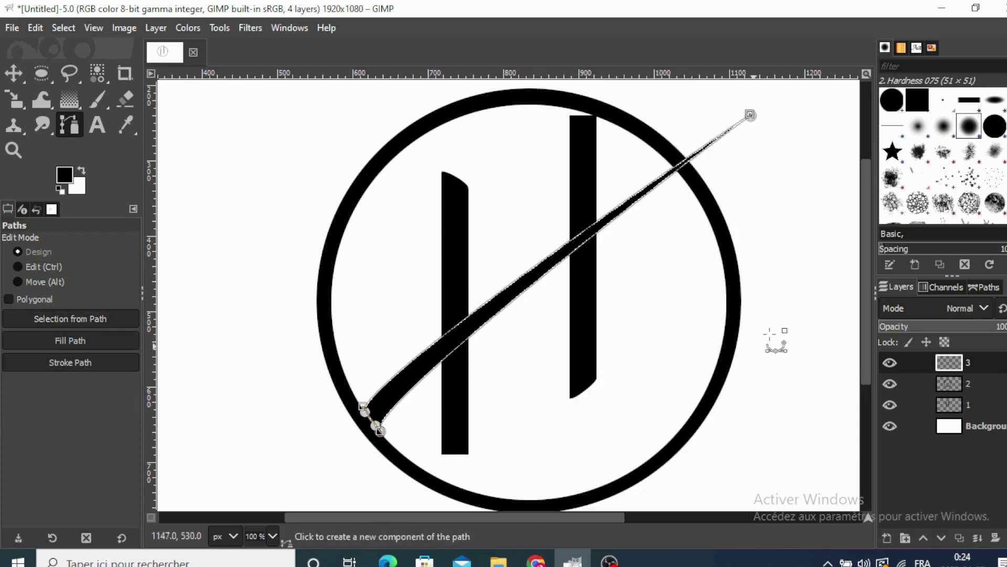
Deselect and zoom out to 50% to view the whole emblem.
click(16, 74)
click(63, 27)
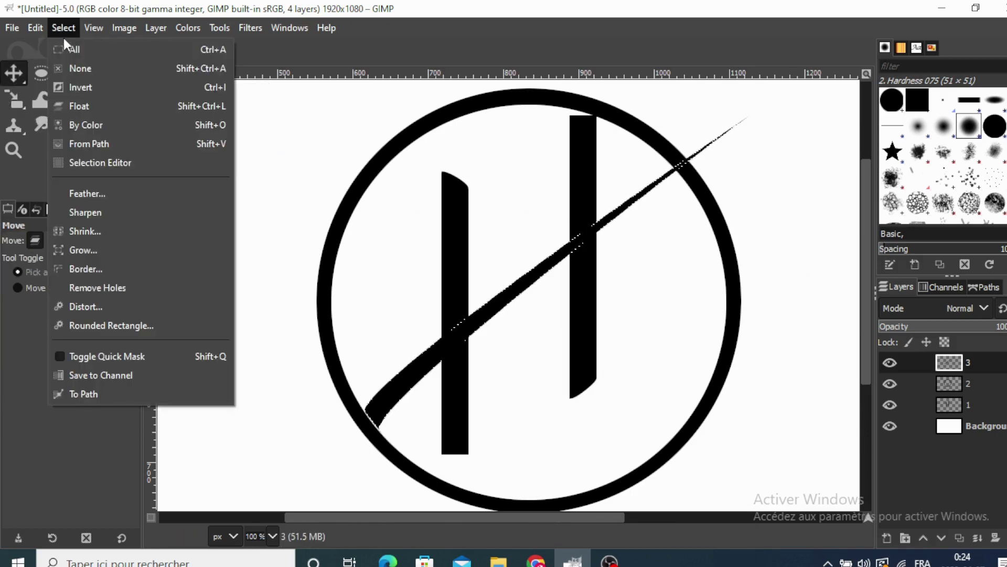
click(73, 67)
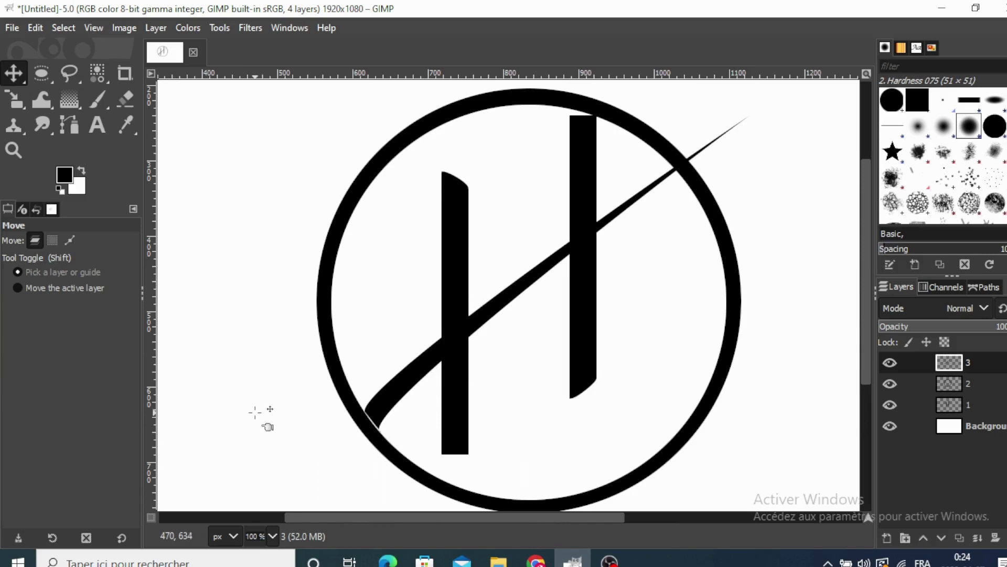
click(272, 533)
click(263, 477)
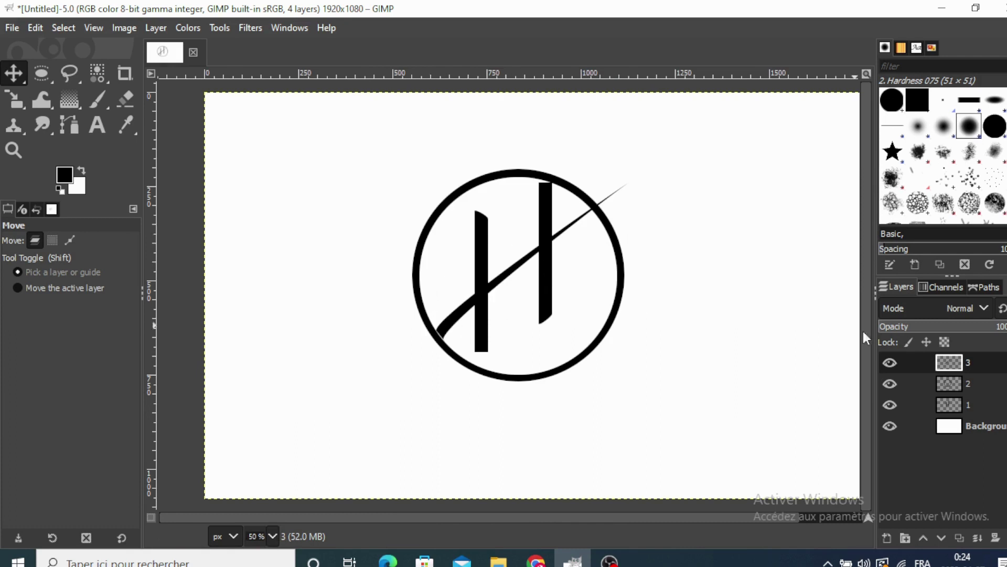
Check the diagonal stroke on layer 3 at 100% zoom and bring up layer 3's layer menu.
click(886, 368)
click(274, 536)
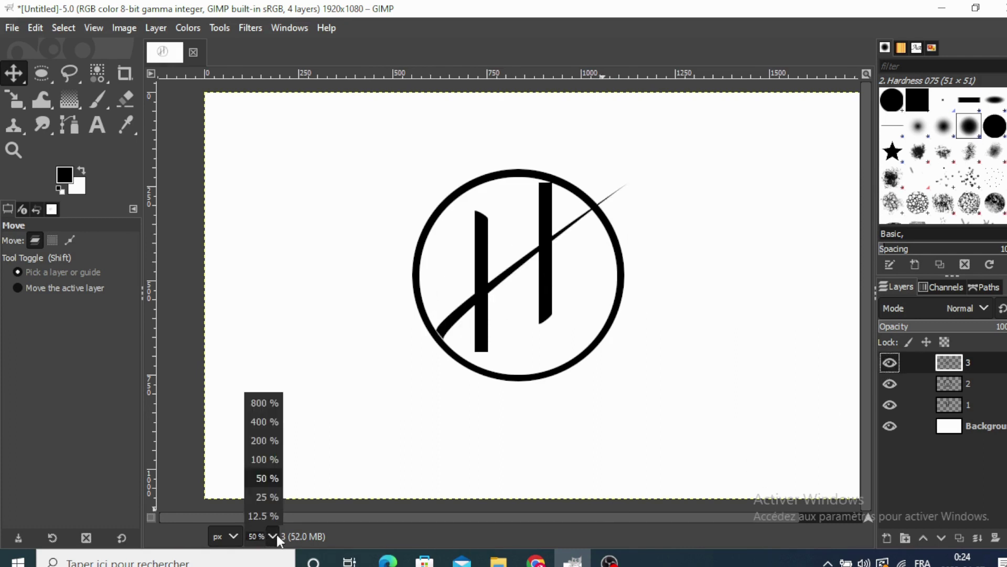
click(264, 459)
drag(868, 397, 863, 366)
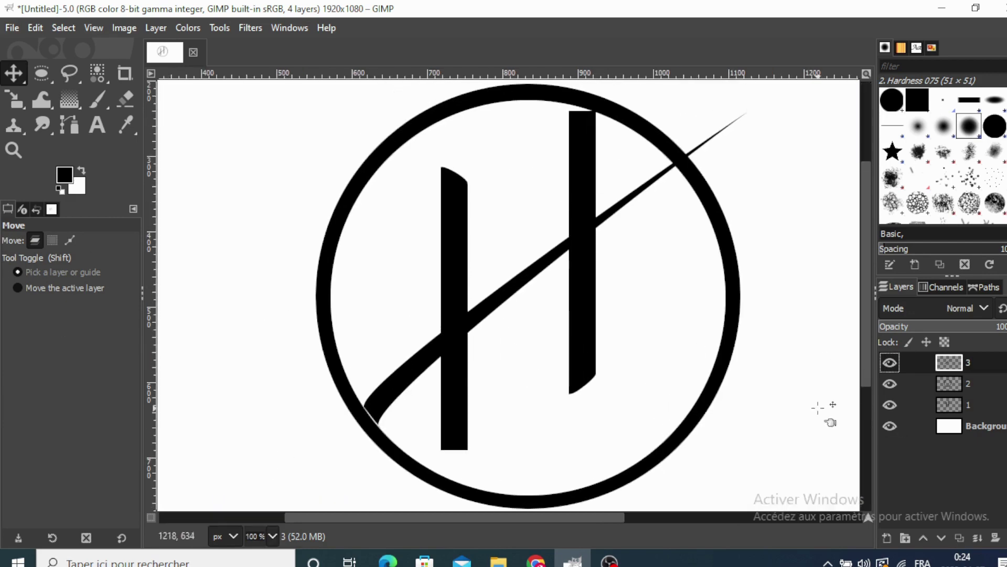
click(62, 29)
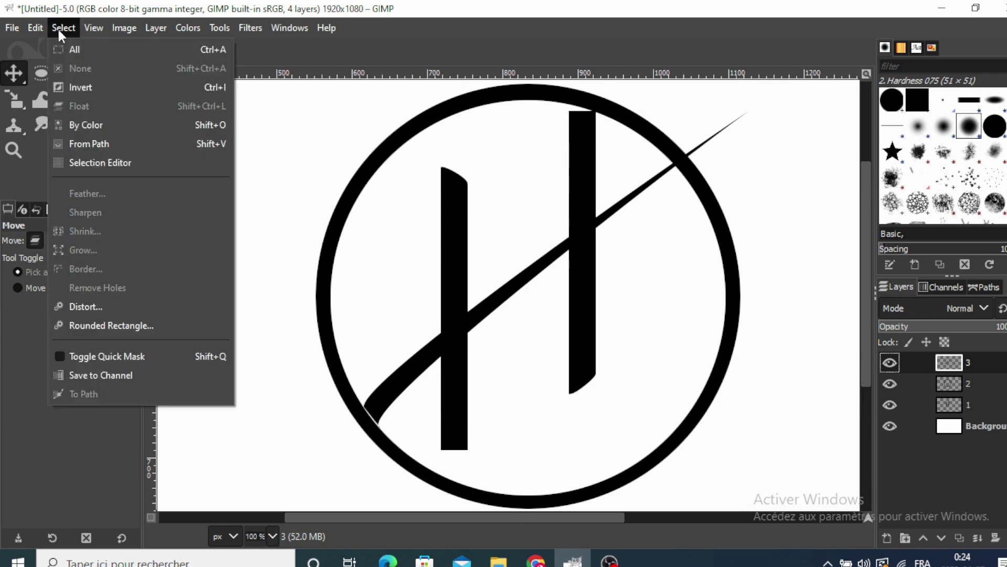
click(58, 29)
right_click(946, 355)
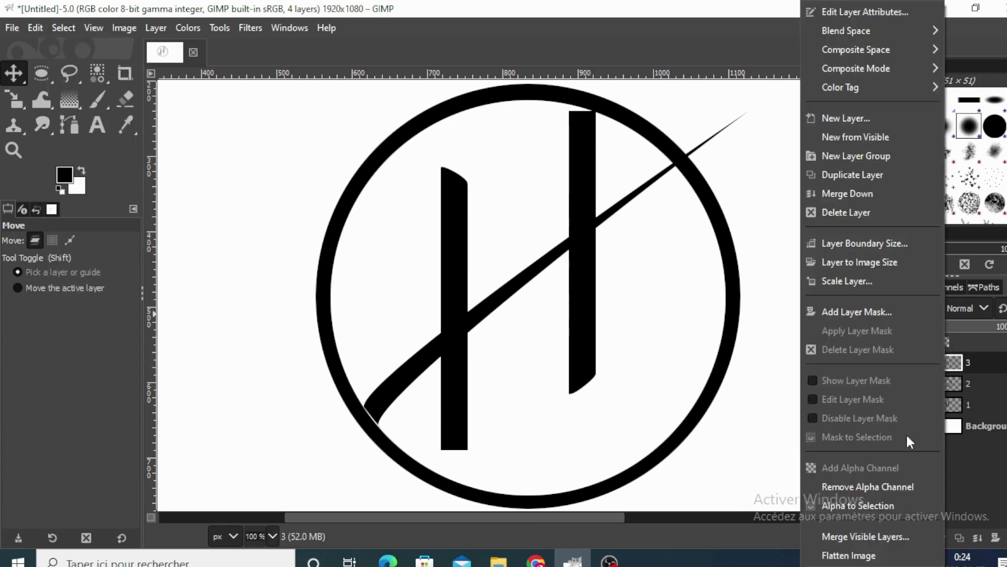
Load layer 3's diagonal stroke as a selection and grow it by a few pixels.
click(870, 505)
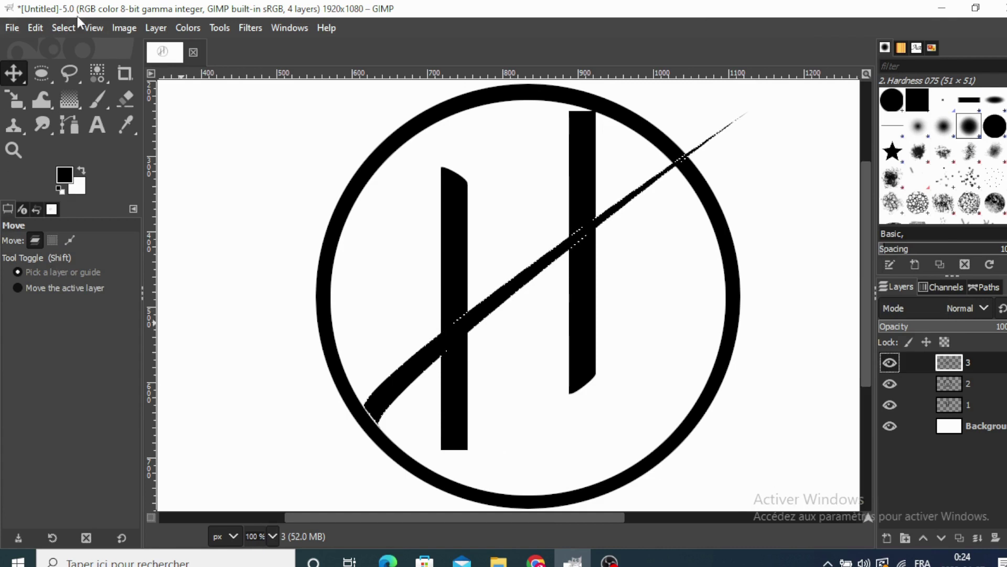
click(58, 29)
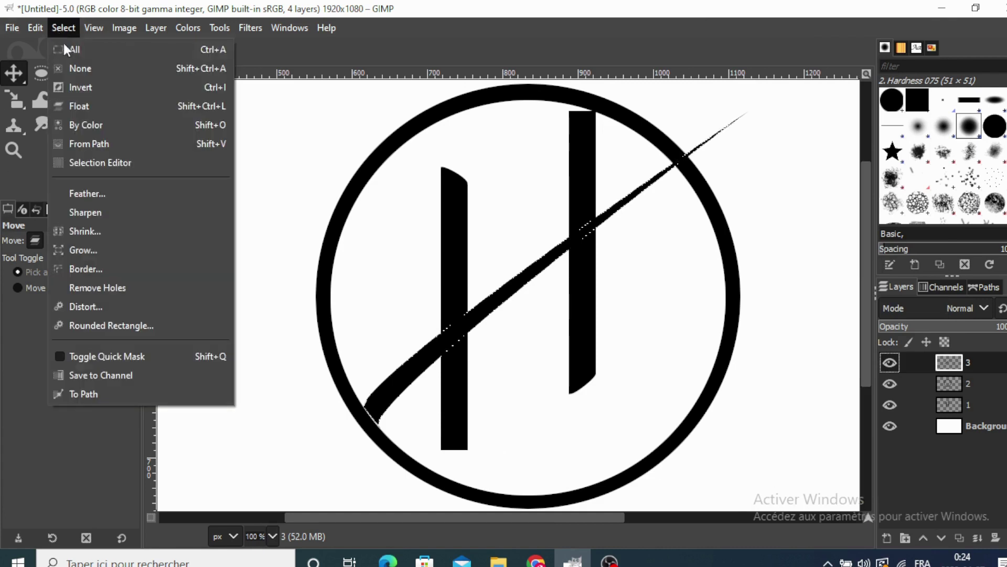
click(114, 248)
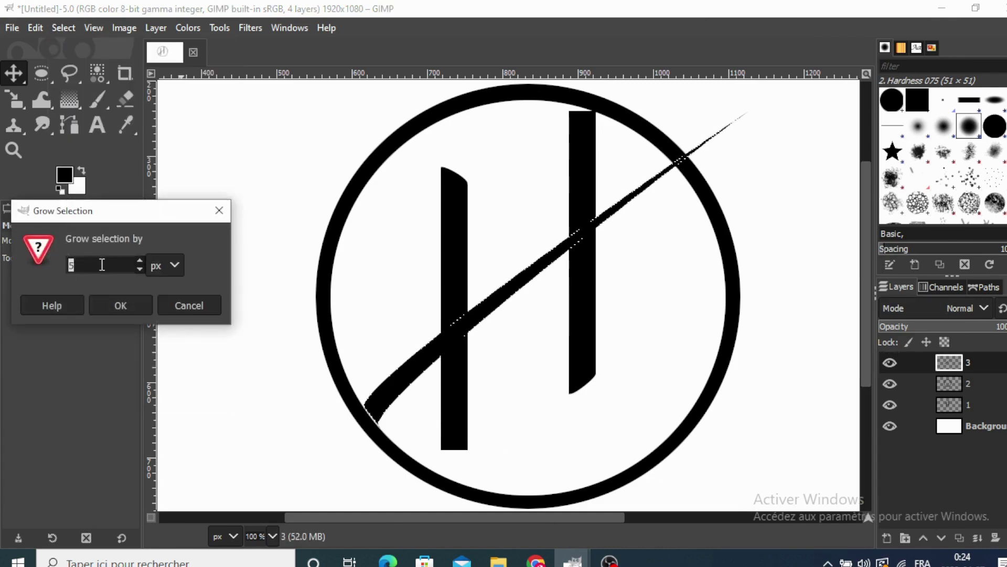
click(103, 301)
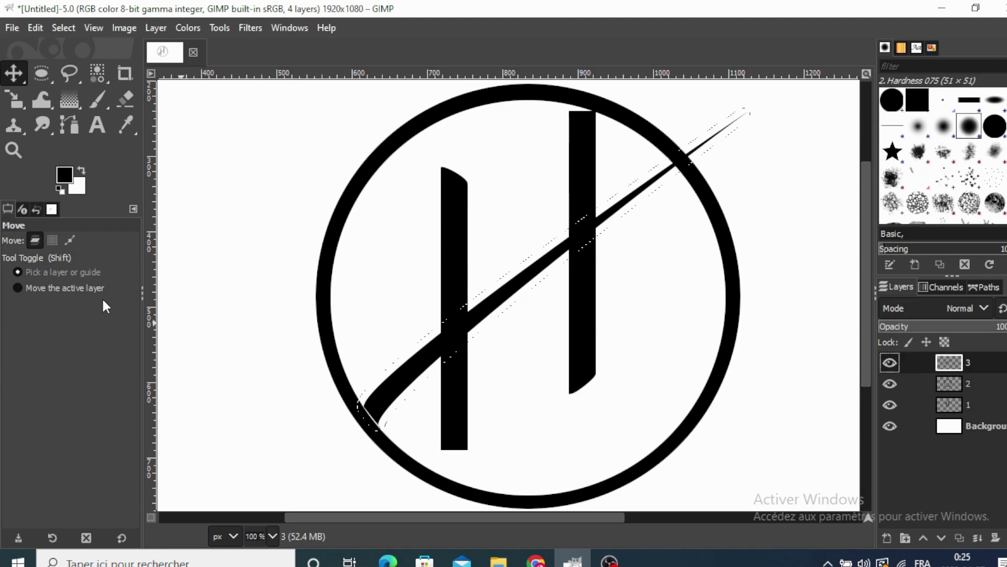
Check the ring and H-bar layers, then make layer 1 active with the Eraser.
click(885, 383)
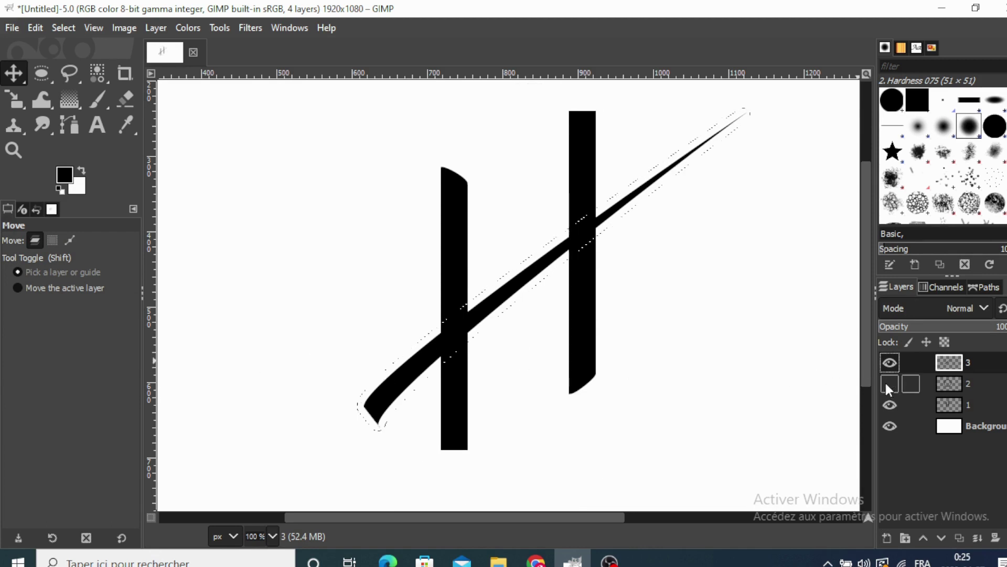
click(888, 405)
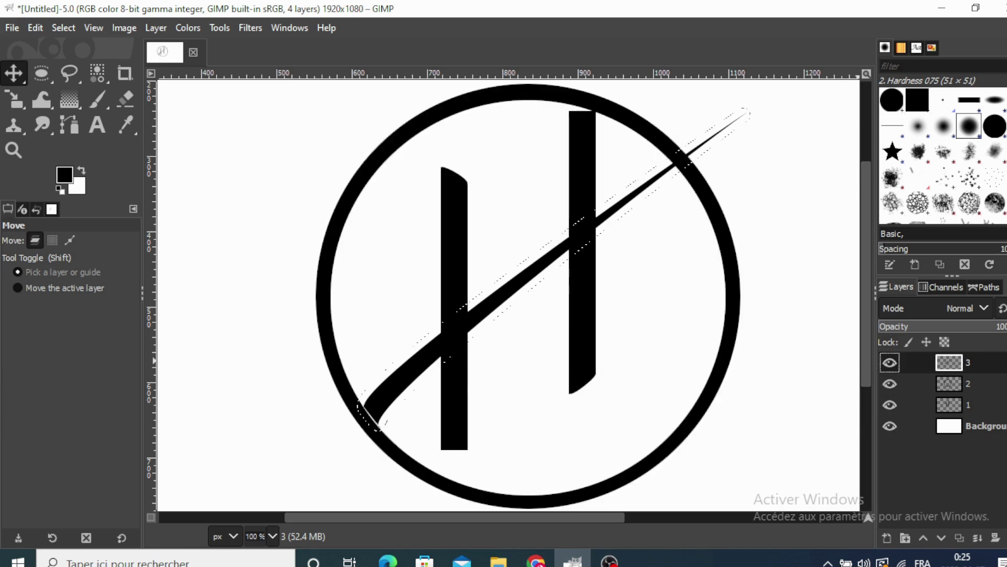
key(shift+e)
click(958, 400)
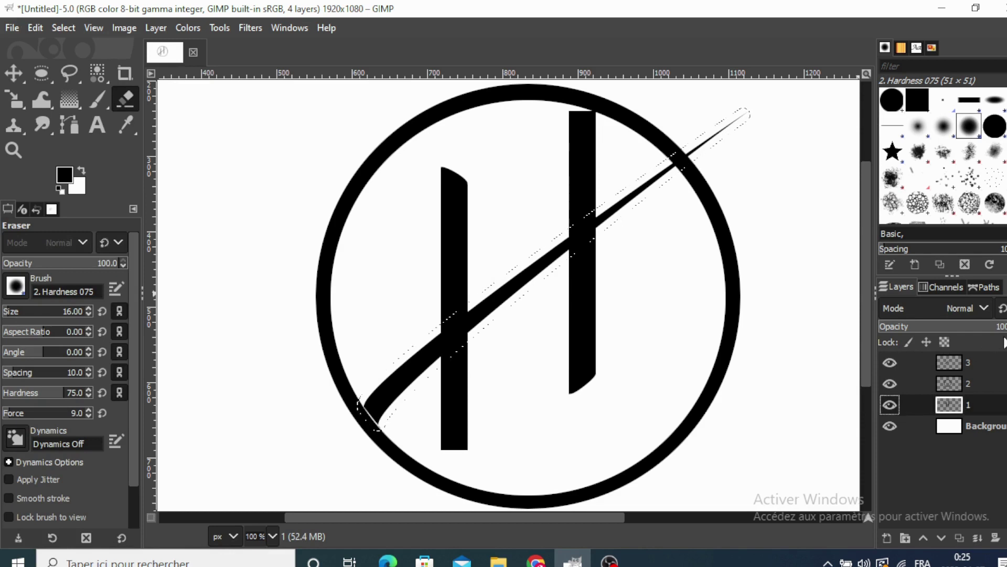
Lower layer 1's opacity, erase both H bars inside the grown stroke selection, then deselect.
drag(1000, 329, 982, 330)
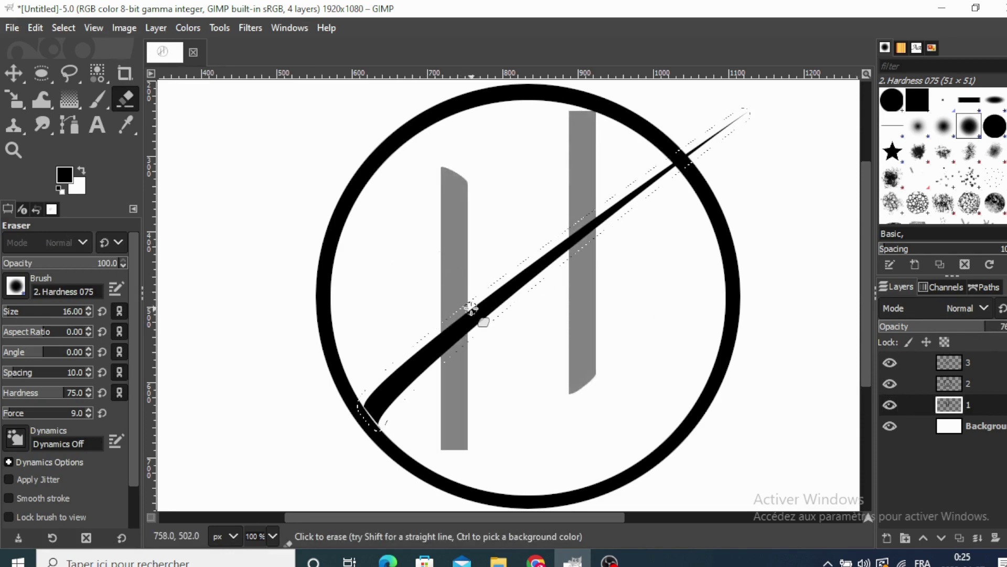
drag(438, 329, 468, 301)
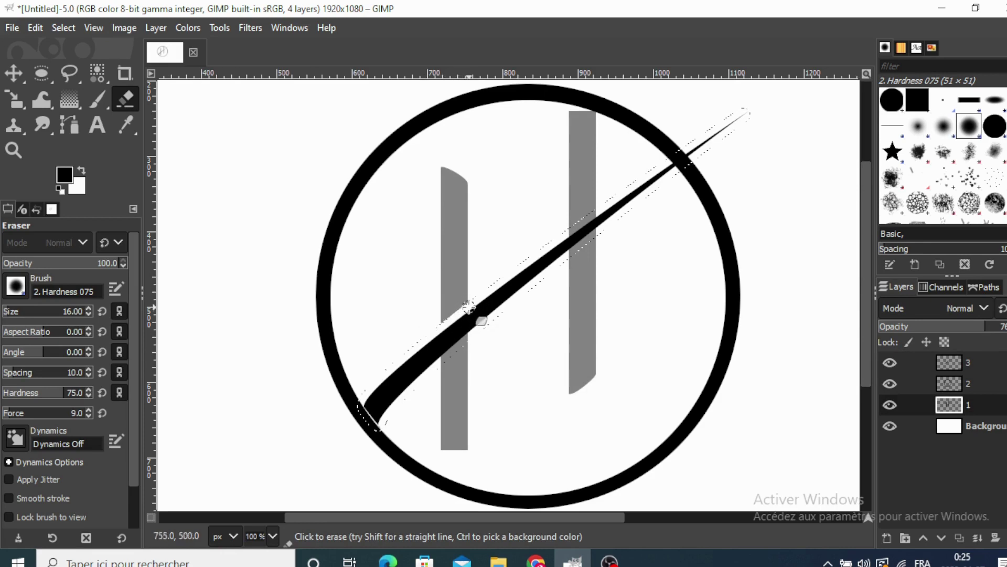
mouse_move(603, 216)
mouse_down()
mouse_move(551, 241)
mouse_move(612, 198)
mouse_move(575, 227)
mouse_up()
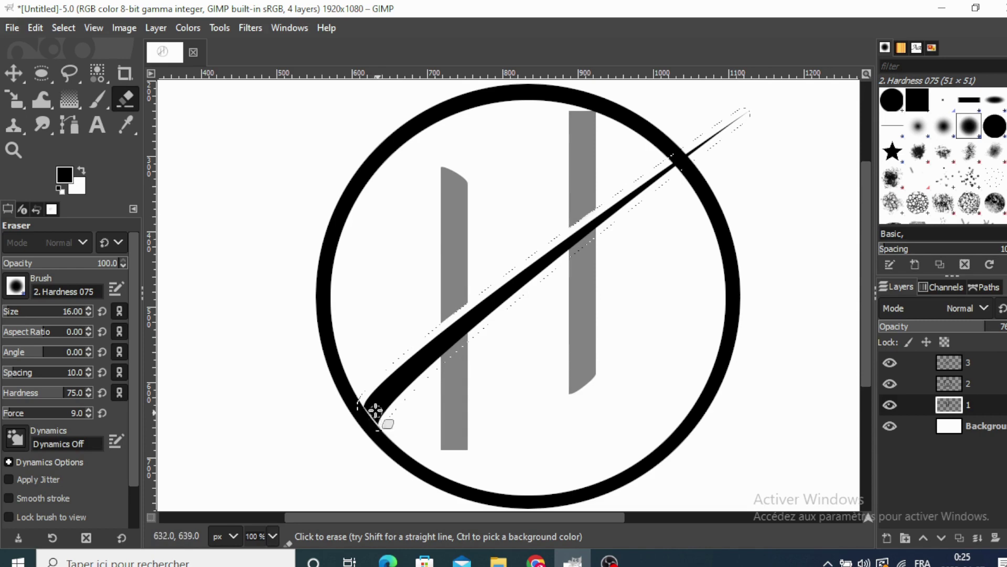
click(14, 76)
click(58, 27)
click(71, 67)
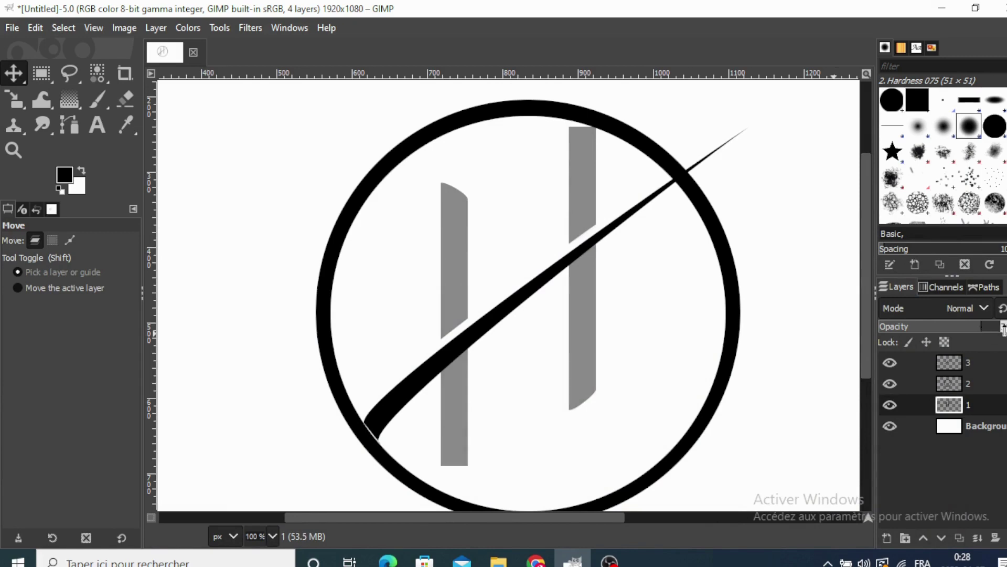
Restore layer 1 to 100% opacity and make the ring layer 2 active.
click(1003, 328)
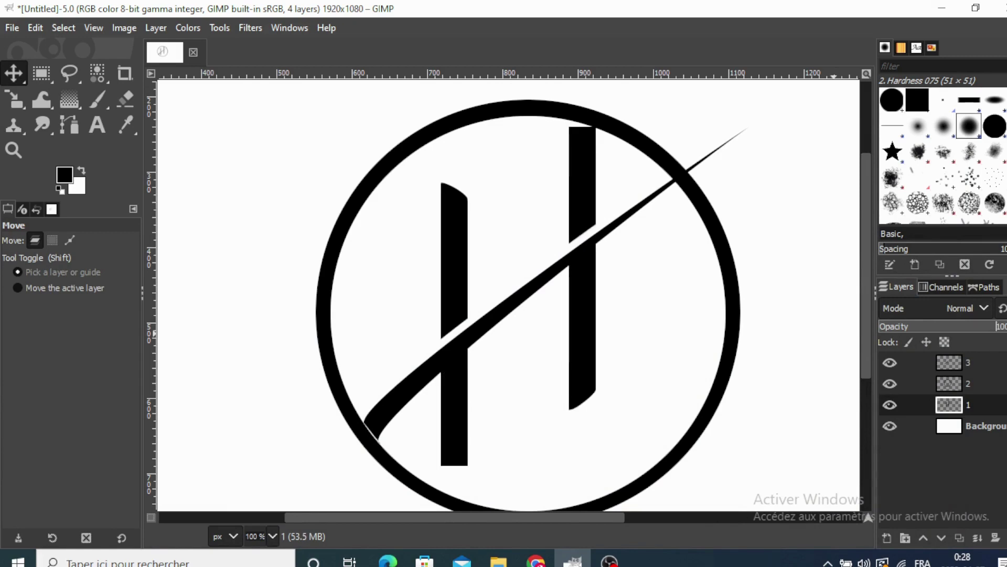
click(947, 386)
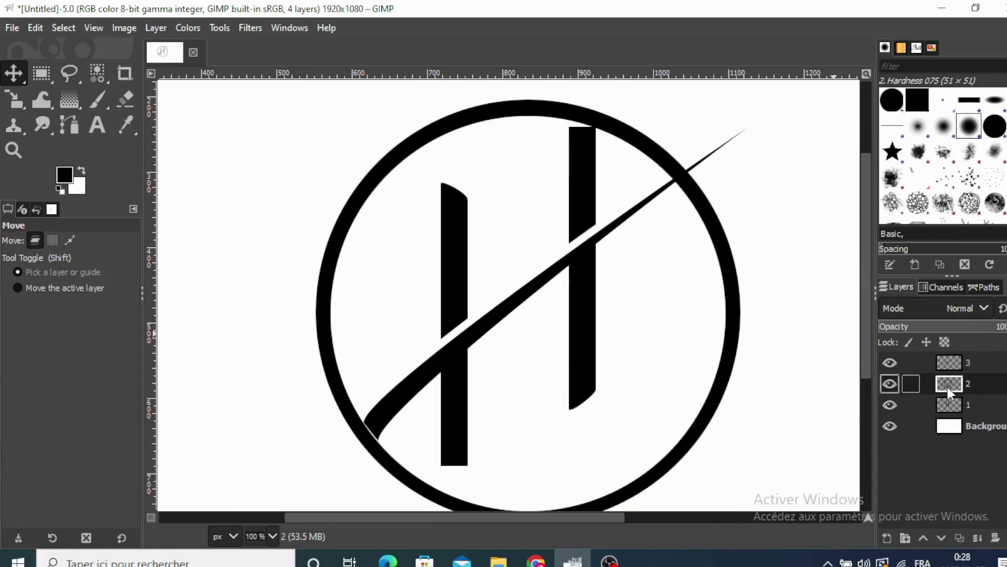
click(890, 384)
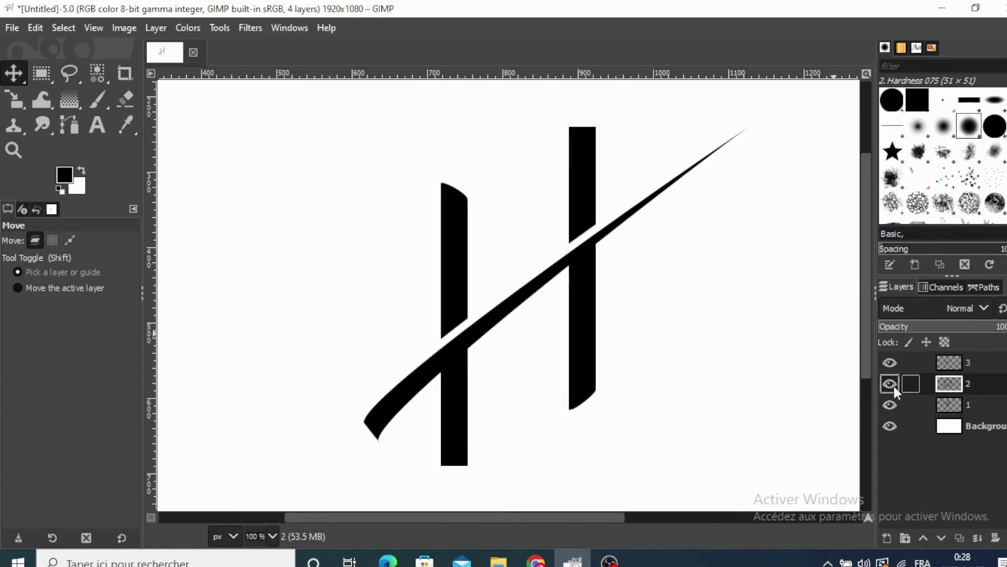
Rectangle-select the ring beside the right bar's top, cut it out, and deselect.
click(41, 72)
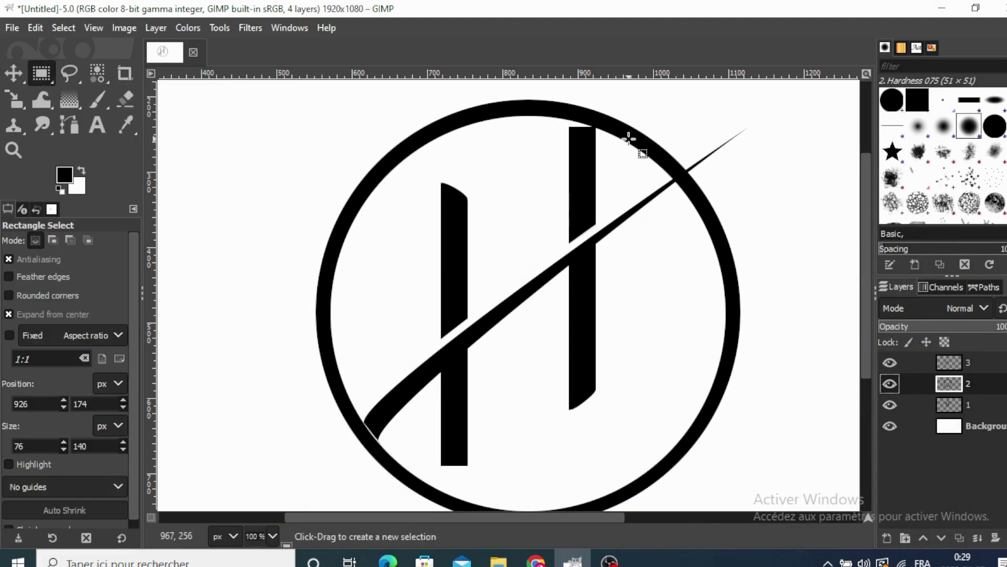
drag(603, 129, 594, 150)
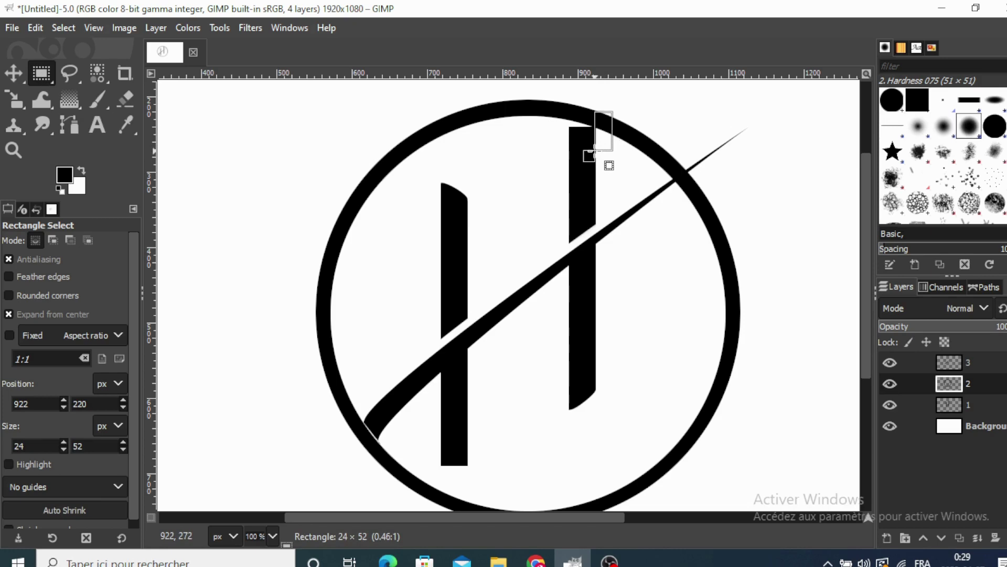
drag(594, 150, 597, 162)
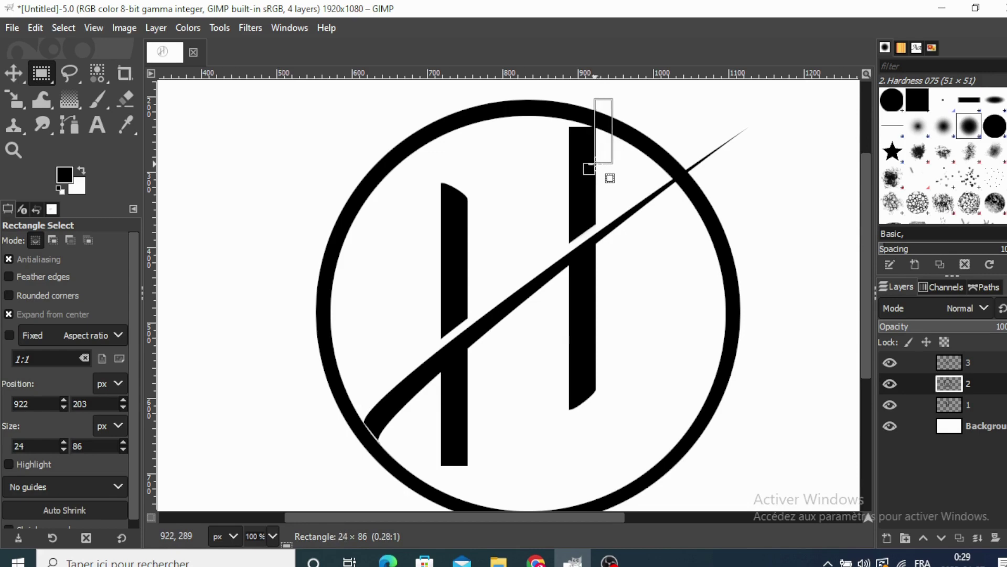
drag(597, 163, 606, 136)
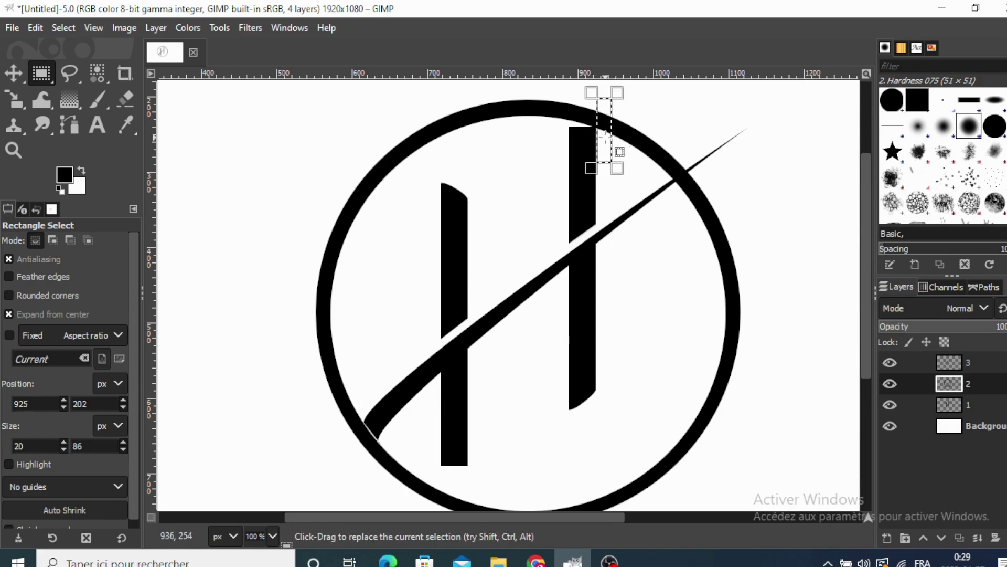
right_click(606, 138)
mouse_move(636, 181)
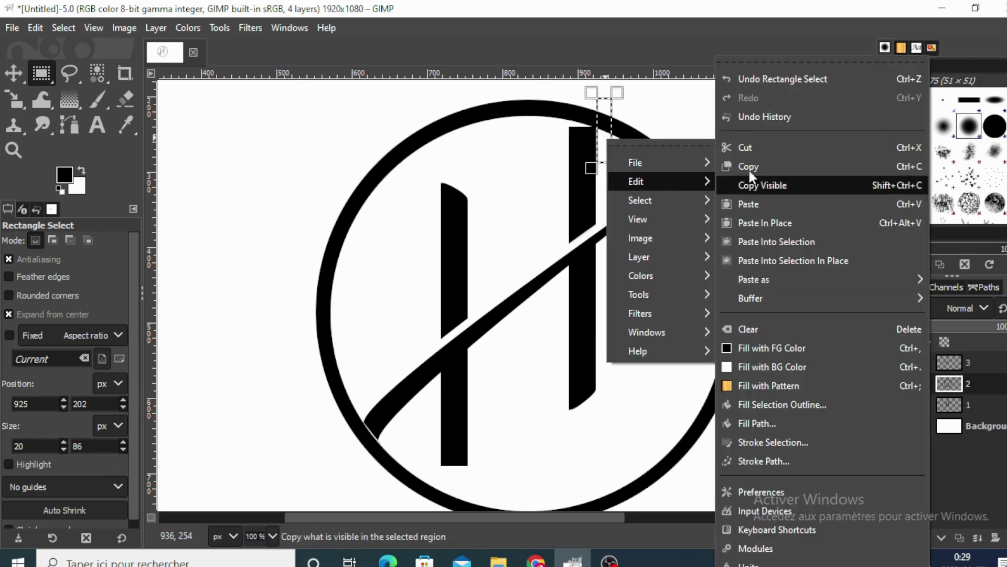
click(744, 149)
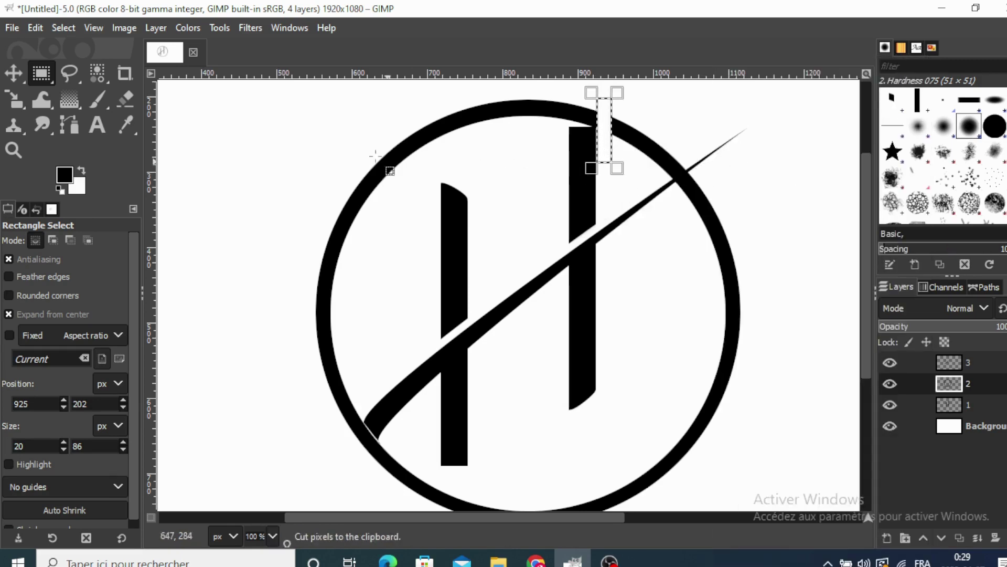
click(63, 28)
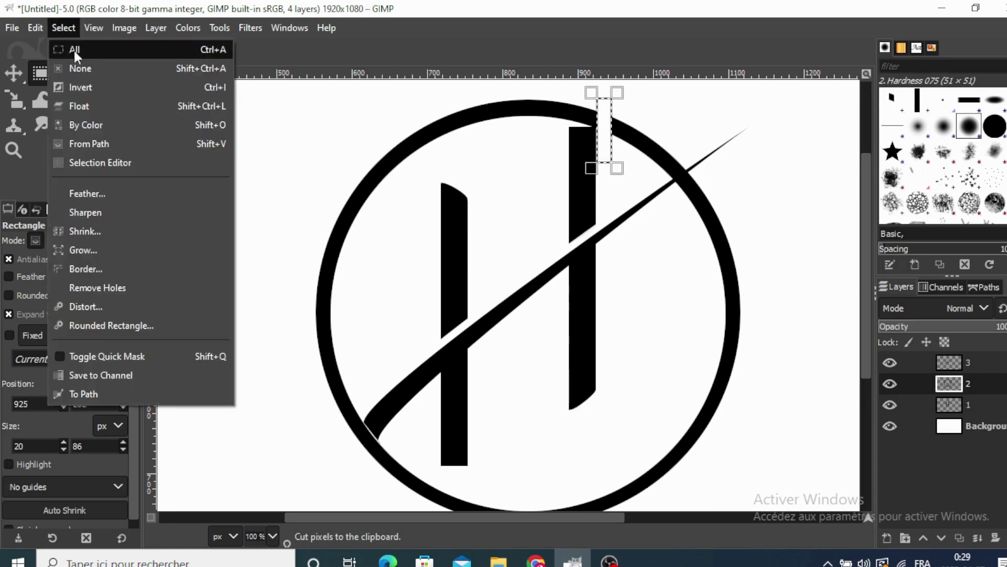
click(78, 62)
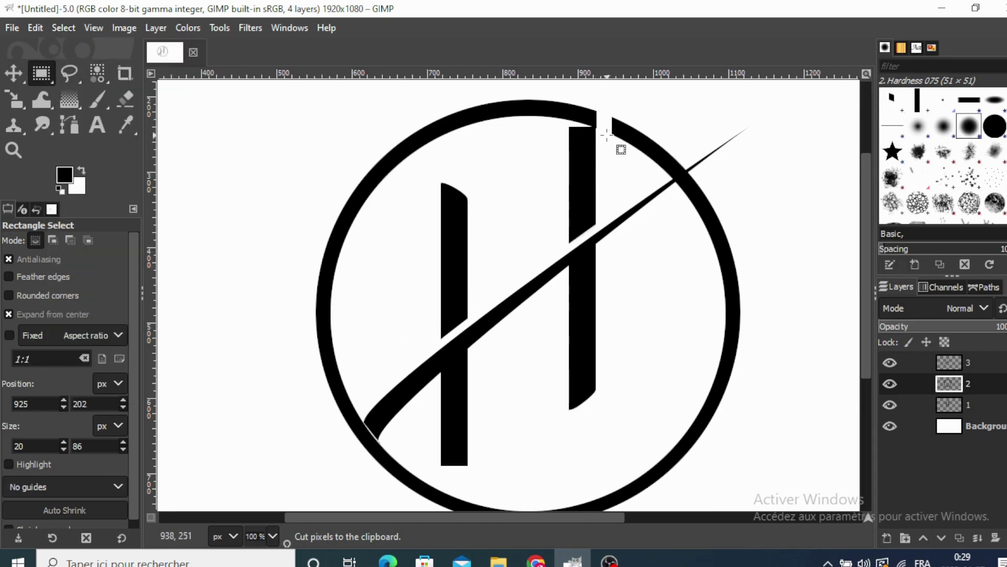
Cut a taller area across the ring's top, deselect, and show the ring layer again.
drag(606, 134, 589, 193)
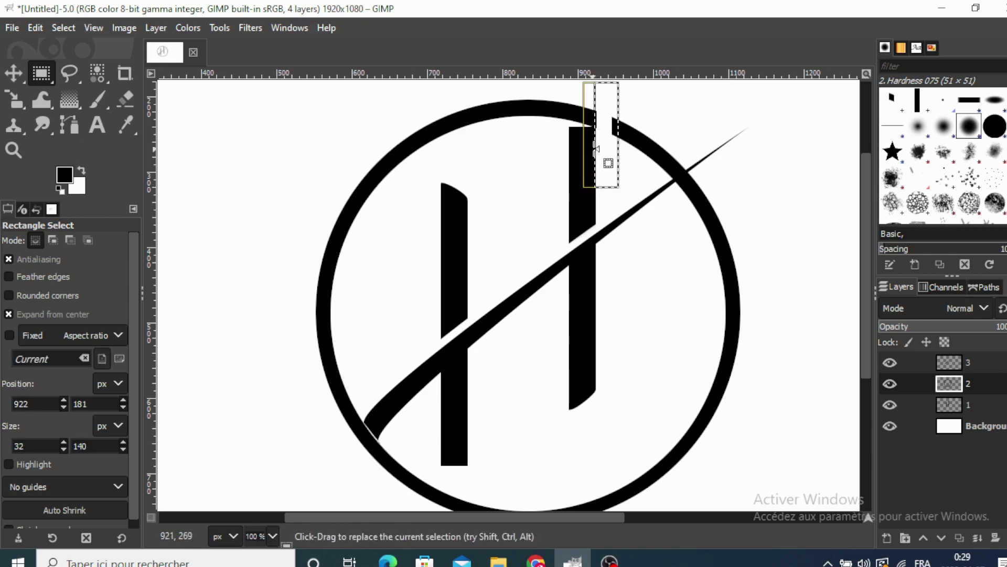
right_click(606, 149)
mouse_move(634, 189)
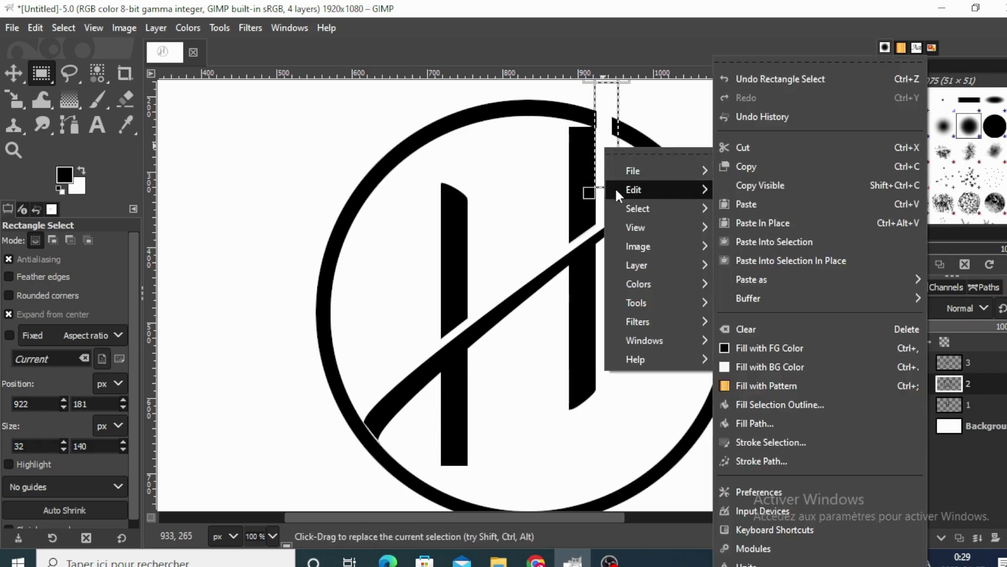
click(735, 145)
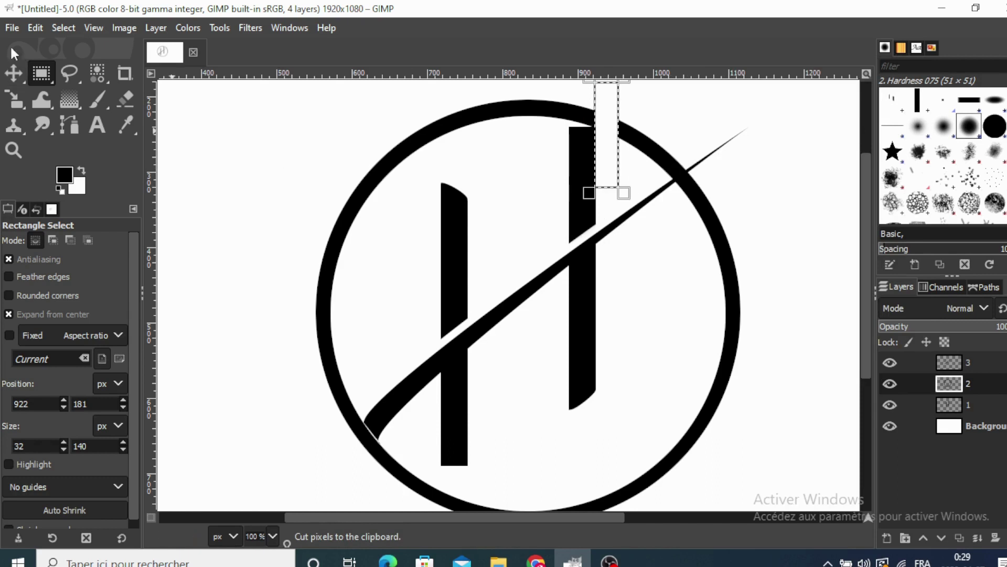
click(62, 28)
click(76, 71)
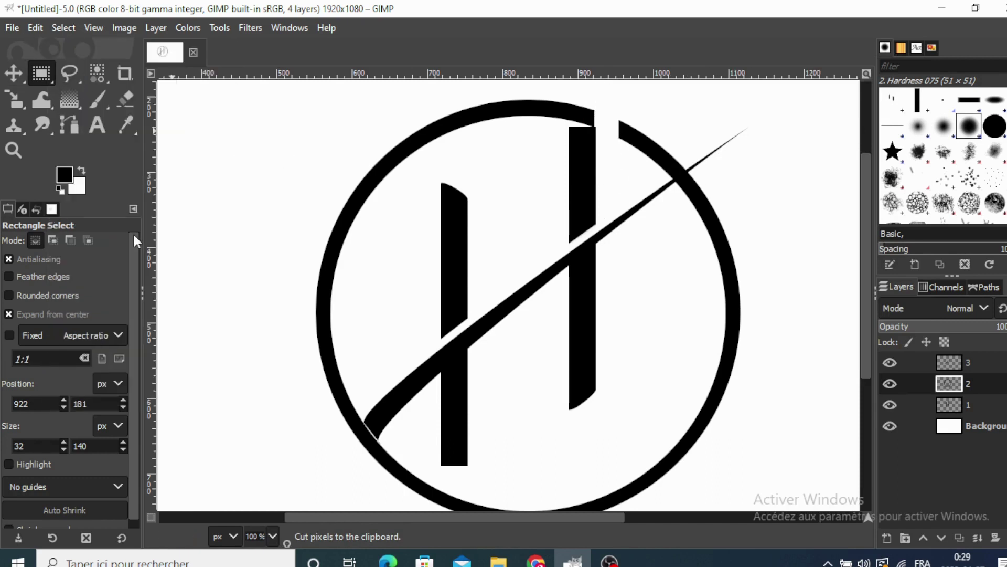
click(950, 405)
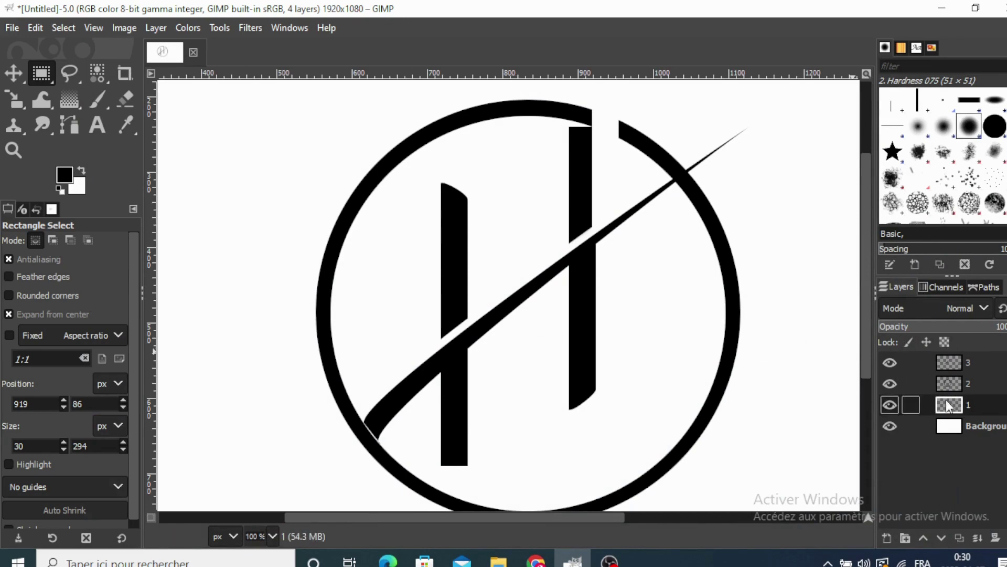
click(955, 385)
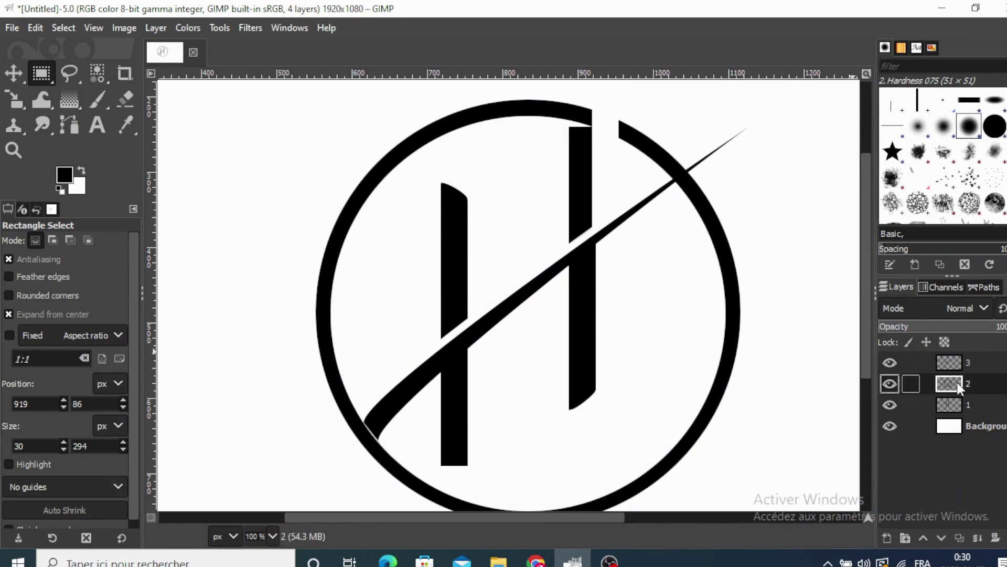
click(888, 382)
drag(866, 338, 862, 342)
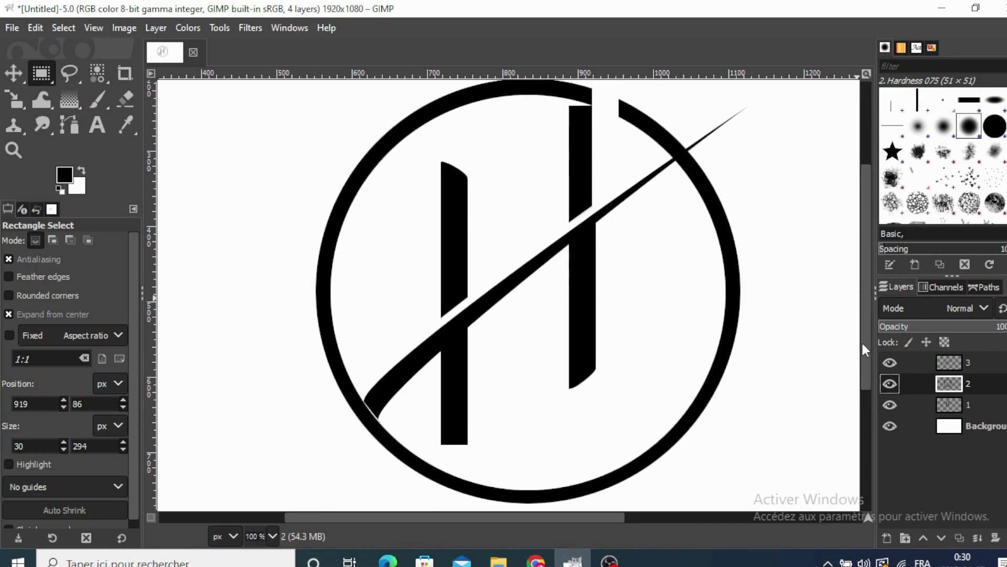
Zoom to 50% and select a tall 124-pixel-wide strip through the logo's centre.
click(278, 532)
click(269, 474)
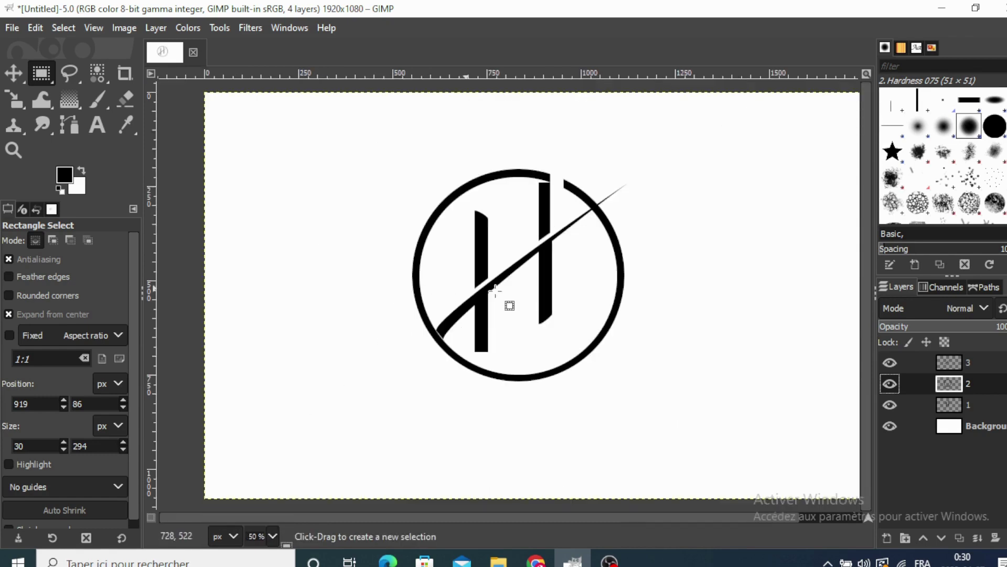
mouse_move(516, 286)
mouse_down()
mouse_move(496, 423)
mouse_move(486, 429)
mouse_up()
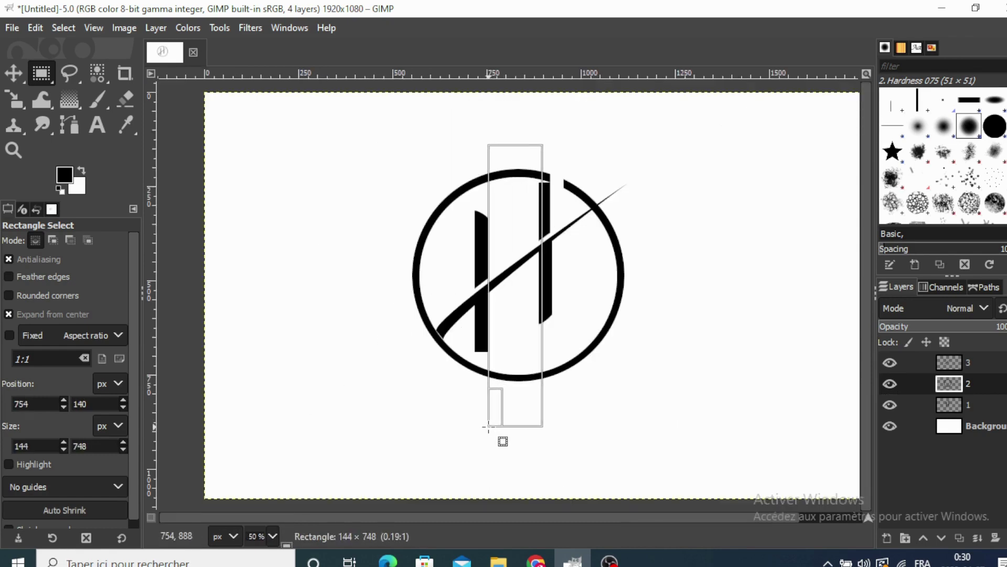
drag(486, 429, 493, 429)
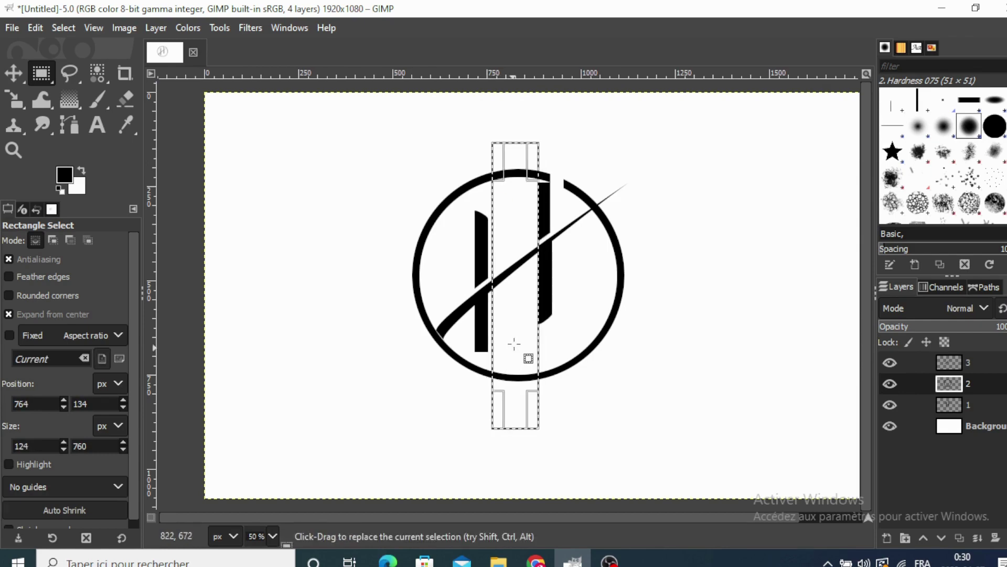
drag(512, 342, 511, 340)
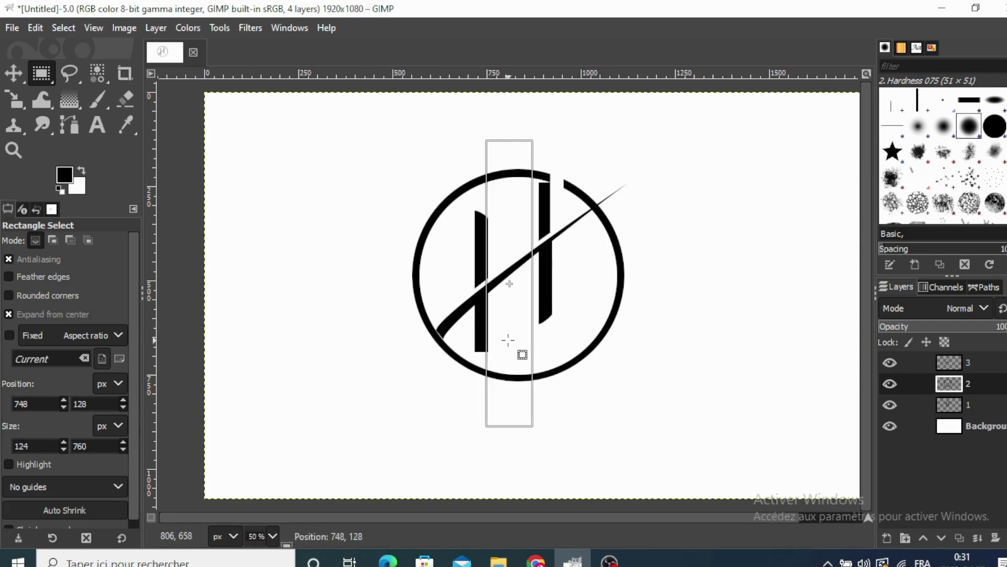
drag(512, 341, 514, 341)
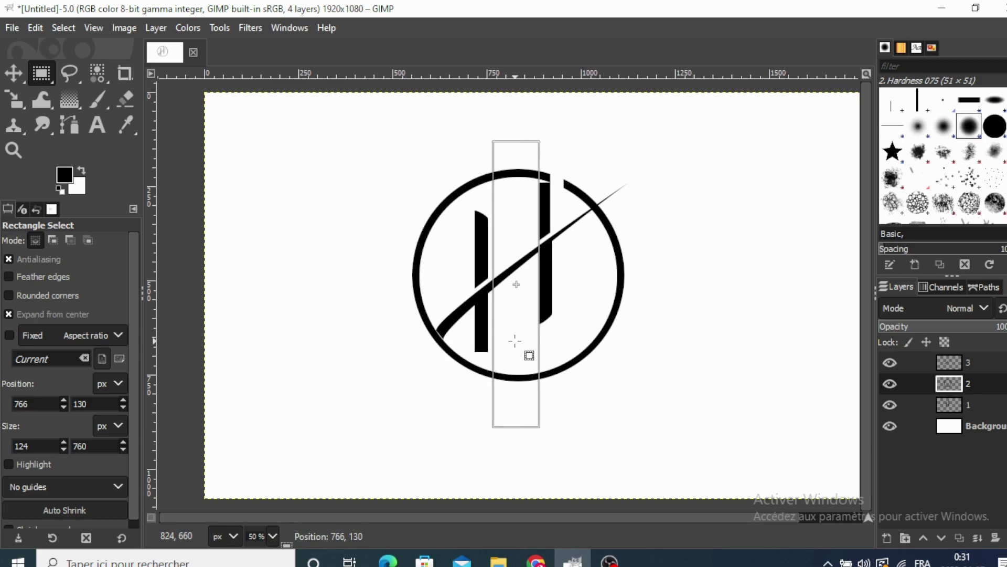
click(513, 341)
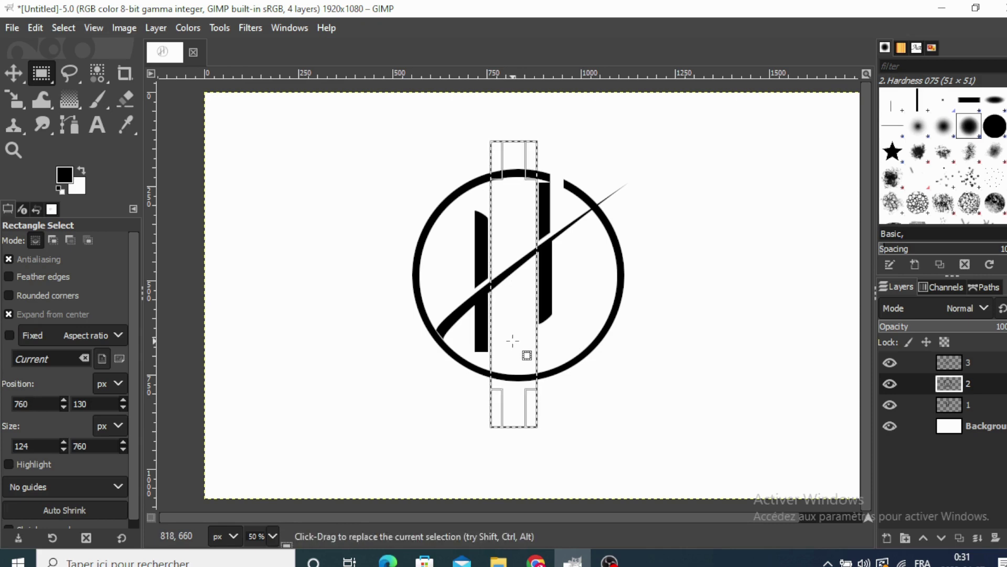
Cut the strip out of the ring, deselect, and check the ring layer.
right_click(496, 310)
mouse_move(549, 353)
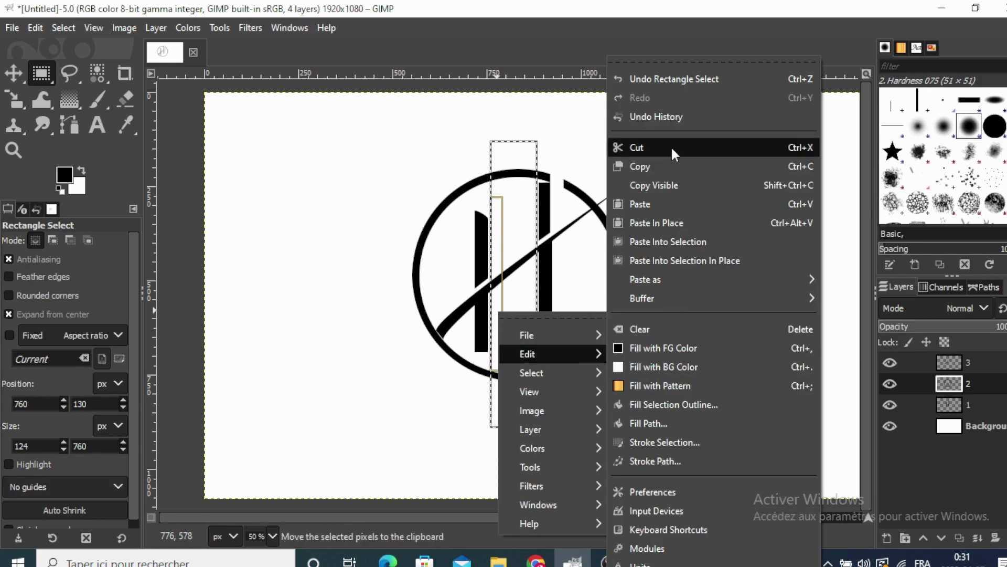
click(671, 147)
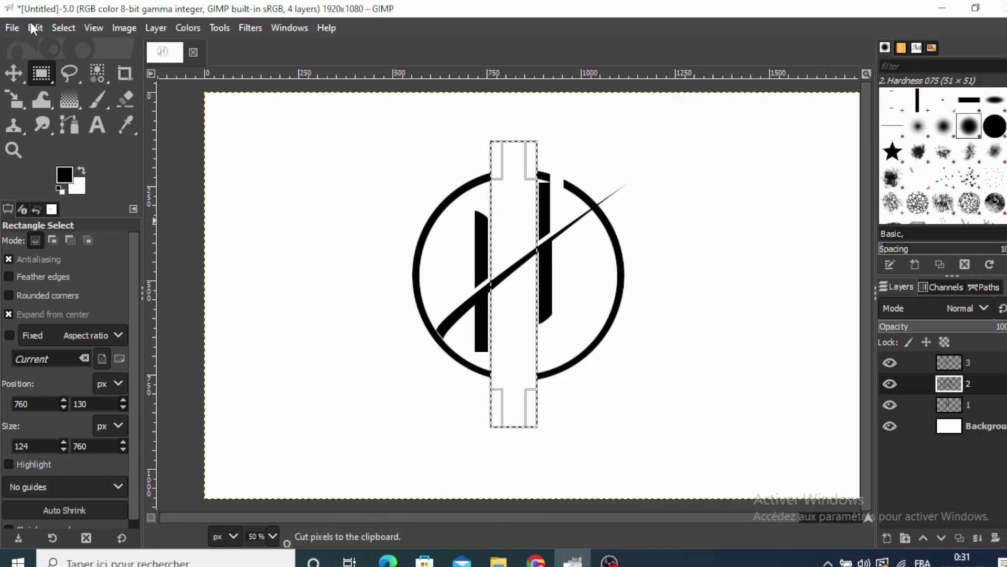
click(60, 28)
click(77, 64)
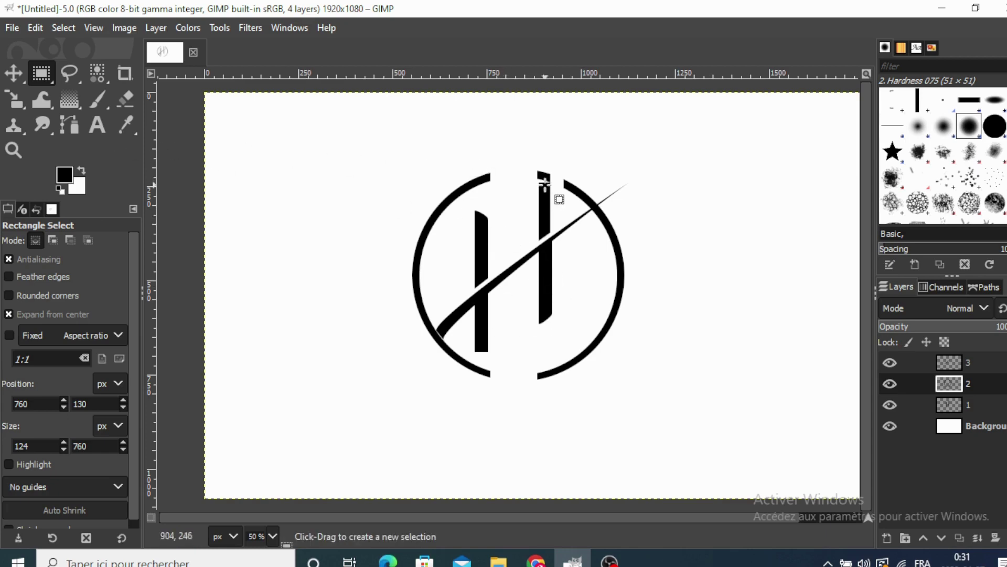
drag(545, 186, 539, 210)
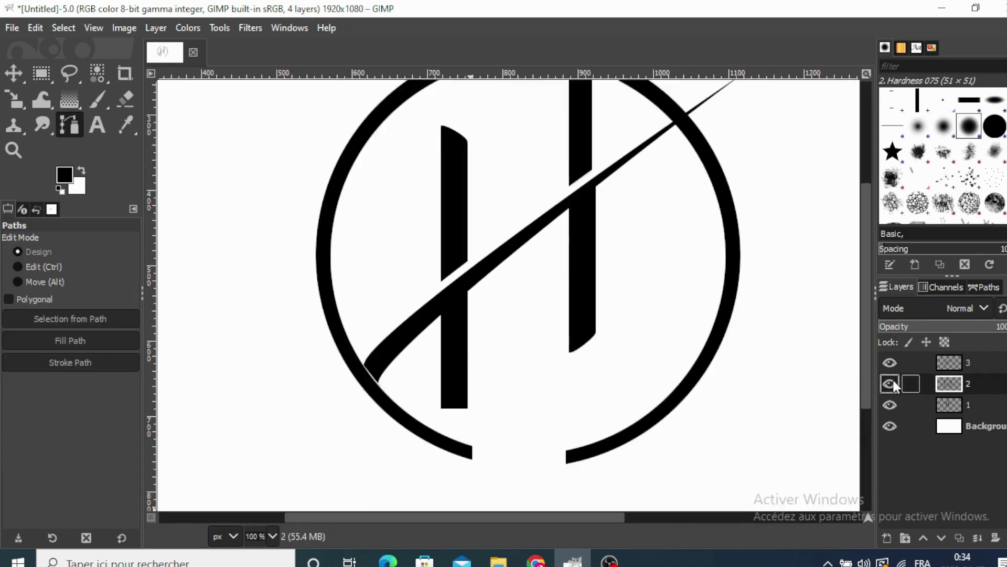
click(892, 383)
Trace a path around the slash's lower-left tip, cut that area away, and deselect.
drag(373, 348, 331, 404)
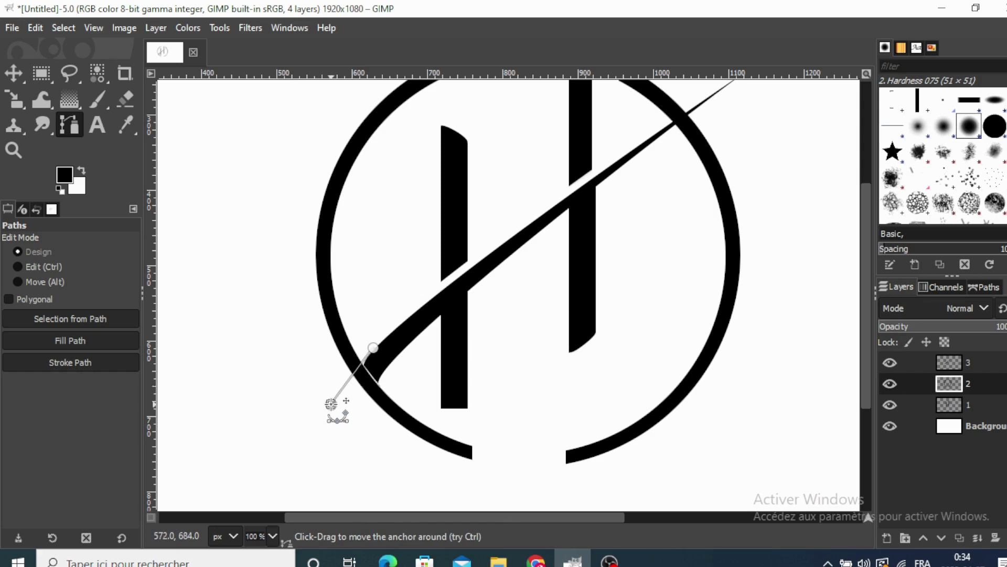
click(366, 334)
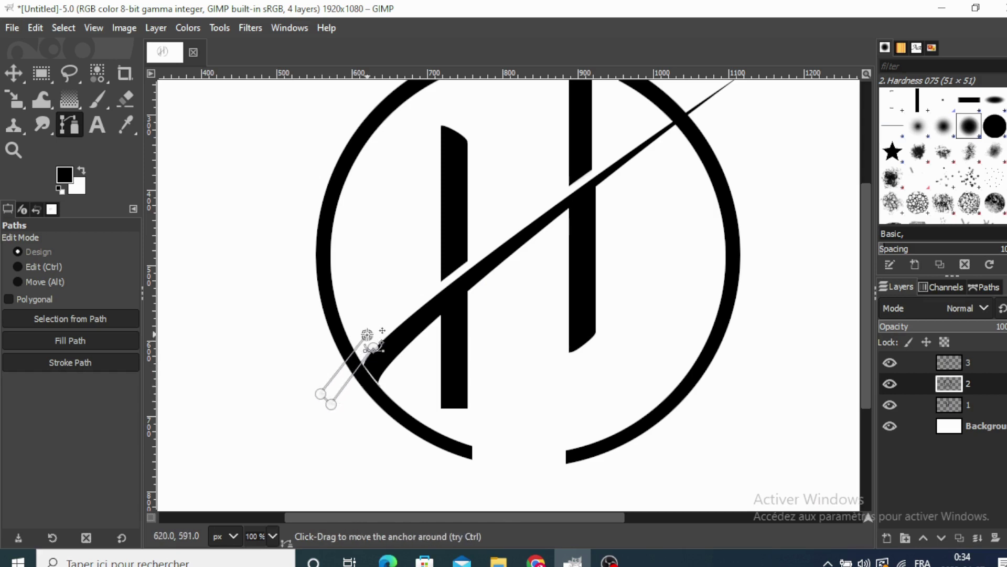
click(373, 347)
drag(373, 345, 374, 349)
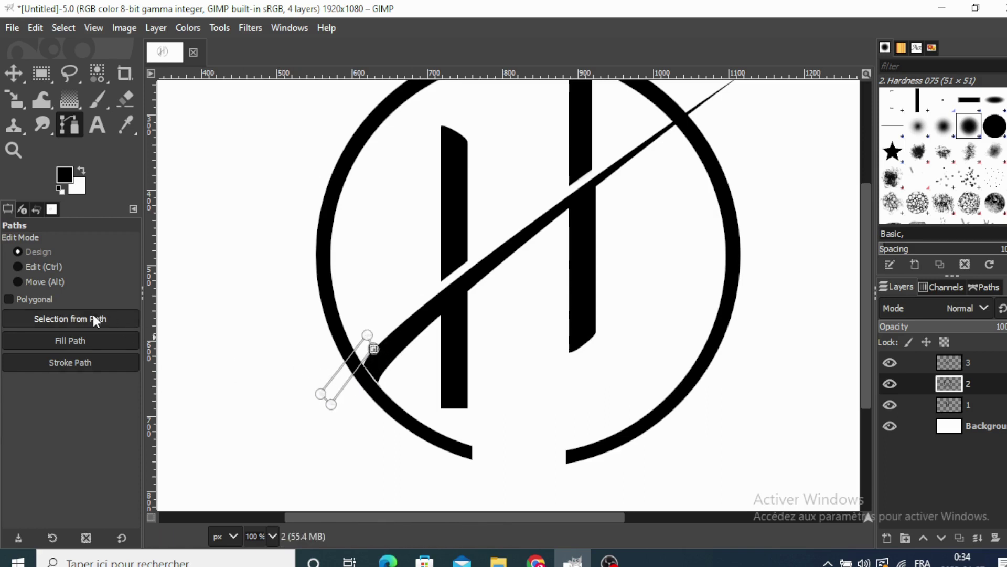
right_click(343, 375)
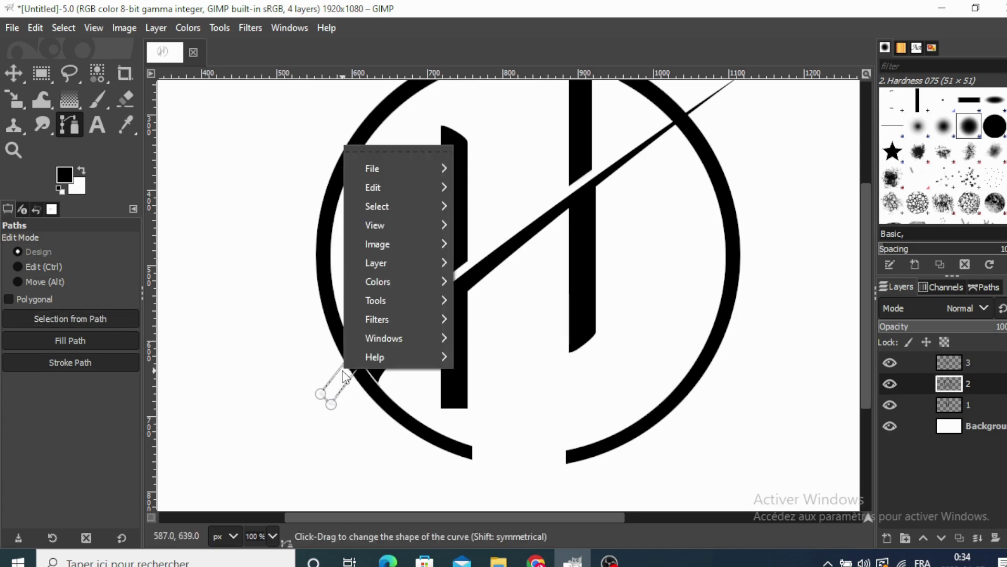
mouse_move(386, 187)
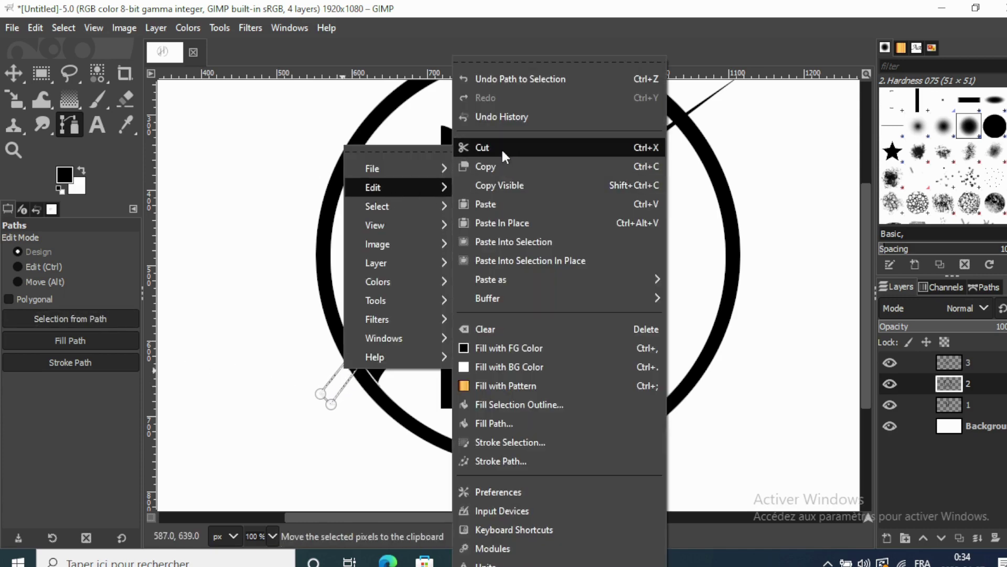
click(501, 147)
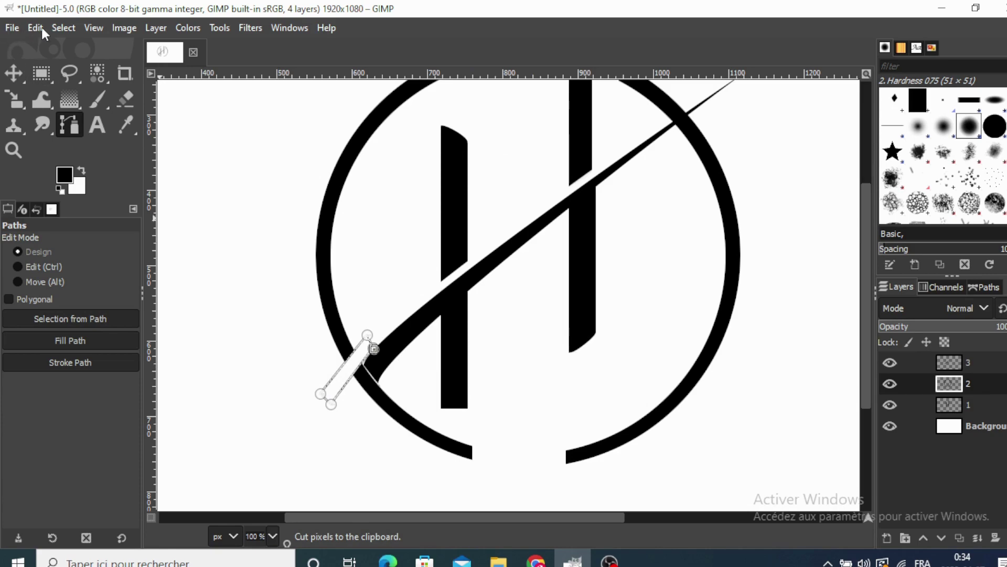
click(64, 27)
click(81, 64)
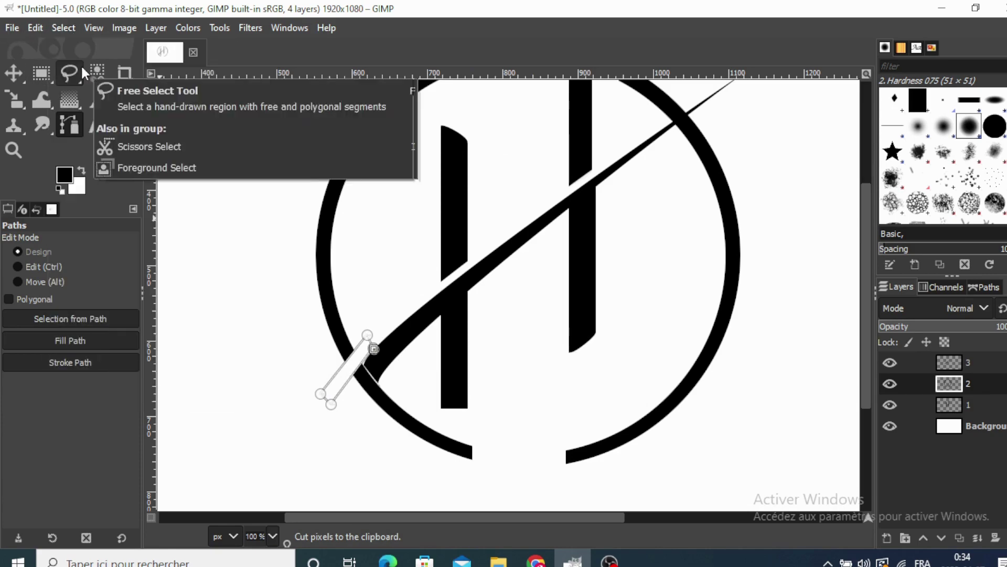
click(21, 72)
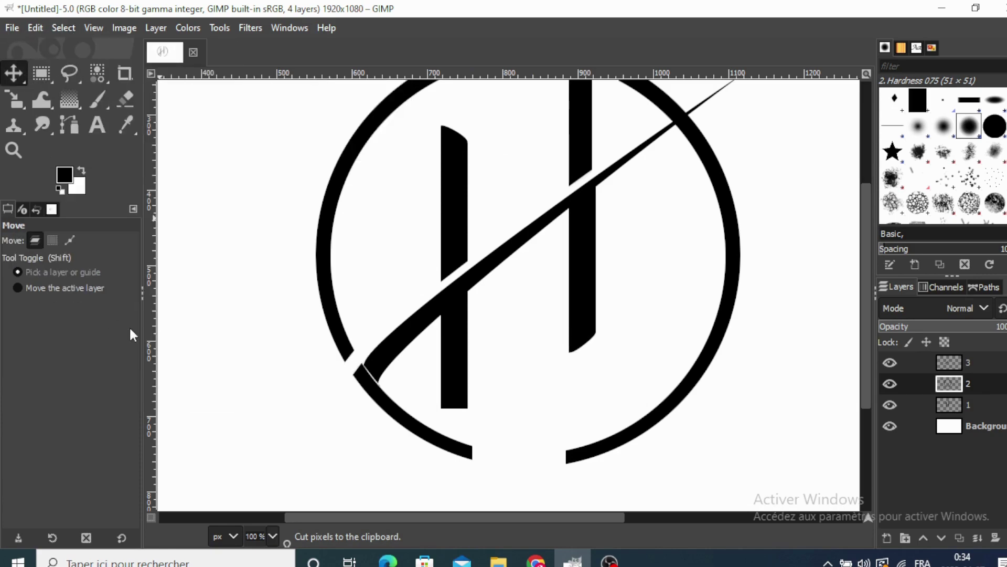
Fit the image in view and merge layer 3 and layer 2 down into layer 1.
key(shift+2)
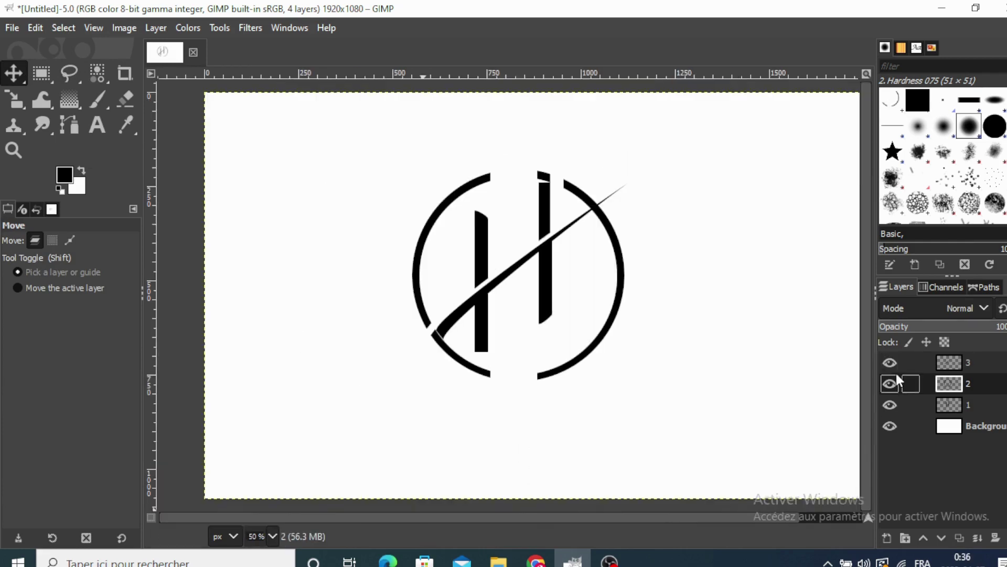
click(890, 363)
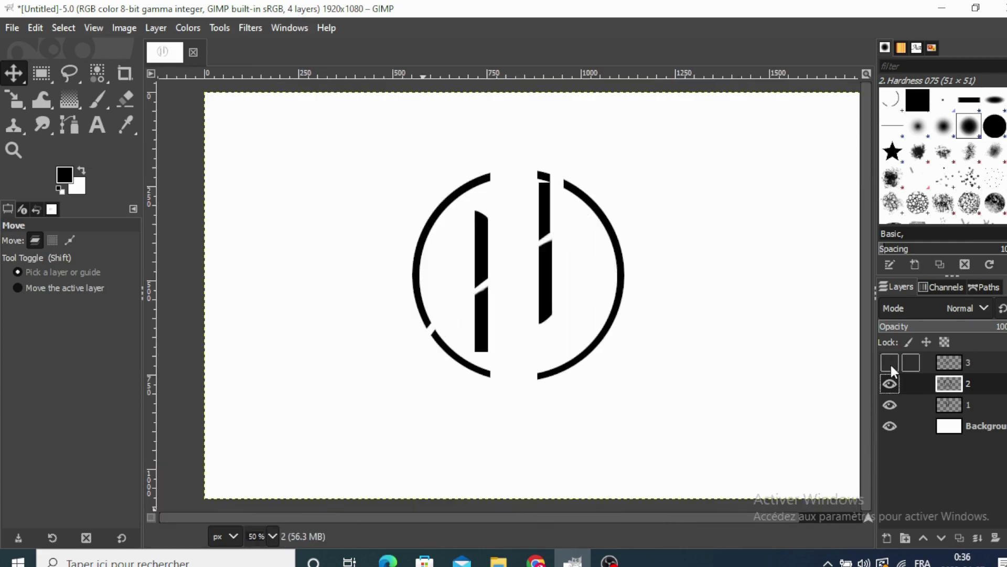
right_click(955, 364)
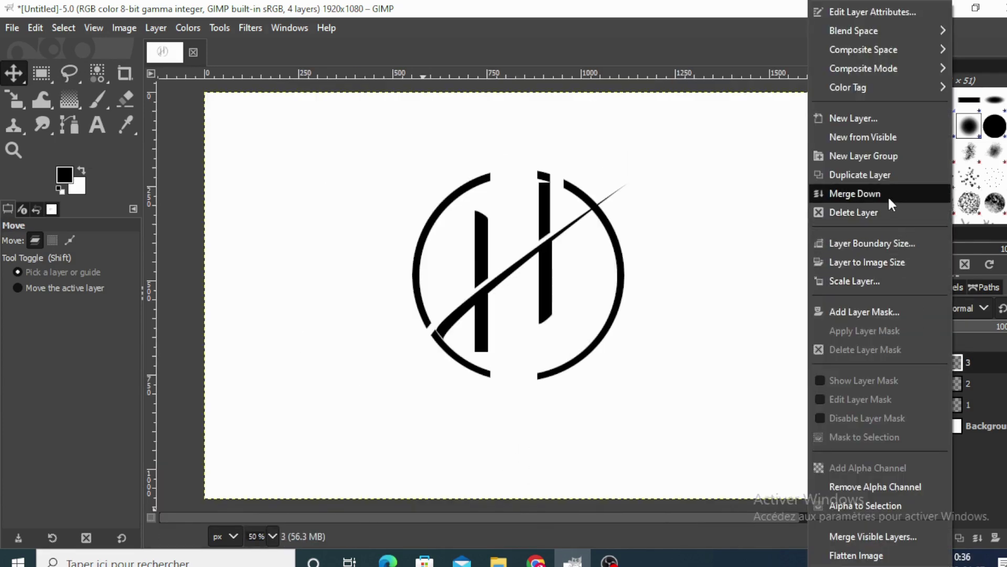
click(887, 195)
right_click(956, 361)
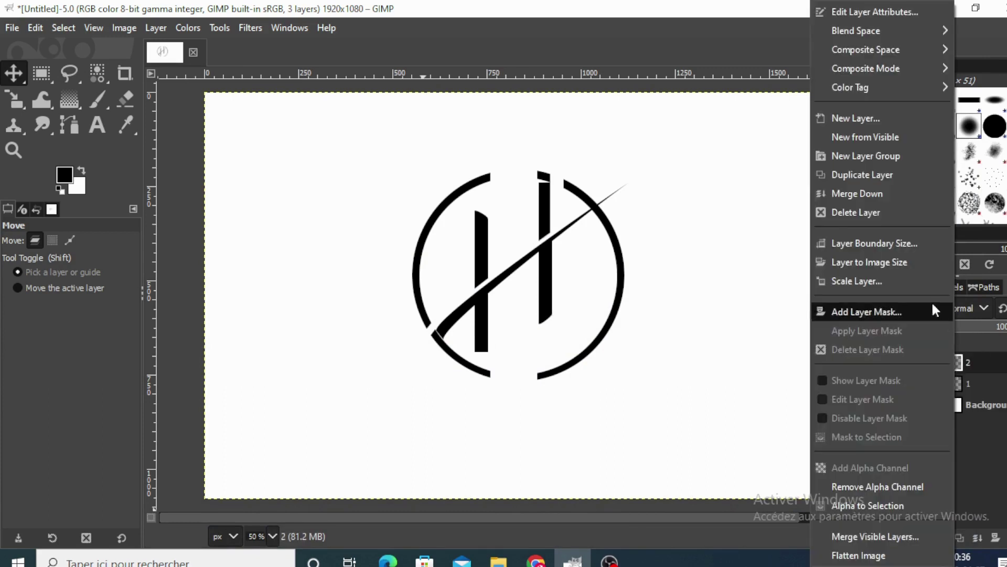
click(892, 194)
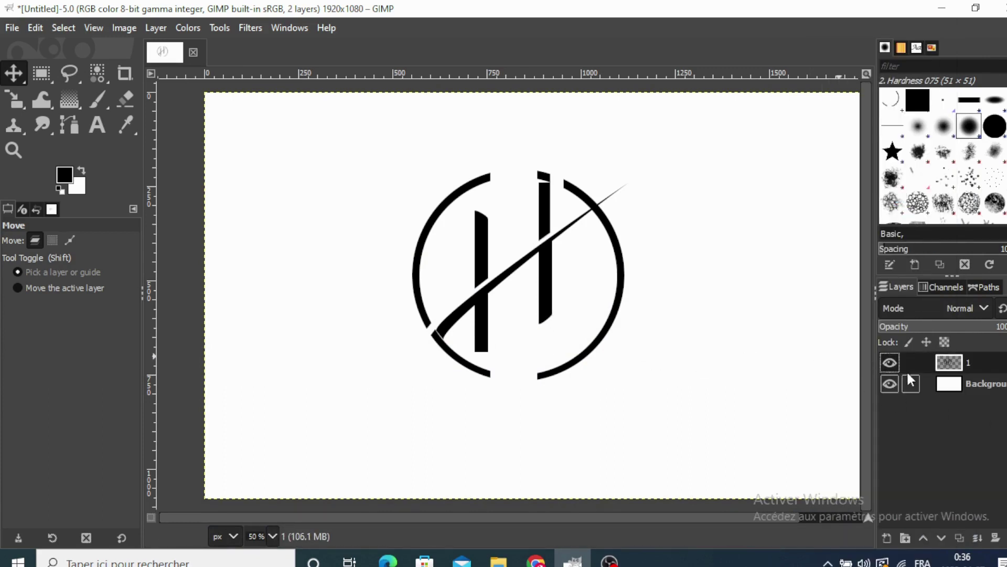
click(890, 362)
Draw a closed path around the monogram's lower-right half and turn it into a selection.
click(69, 125)
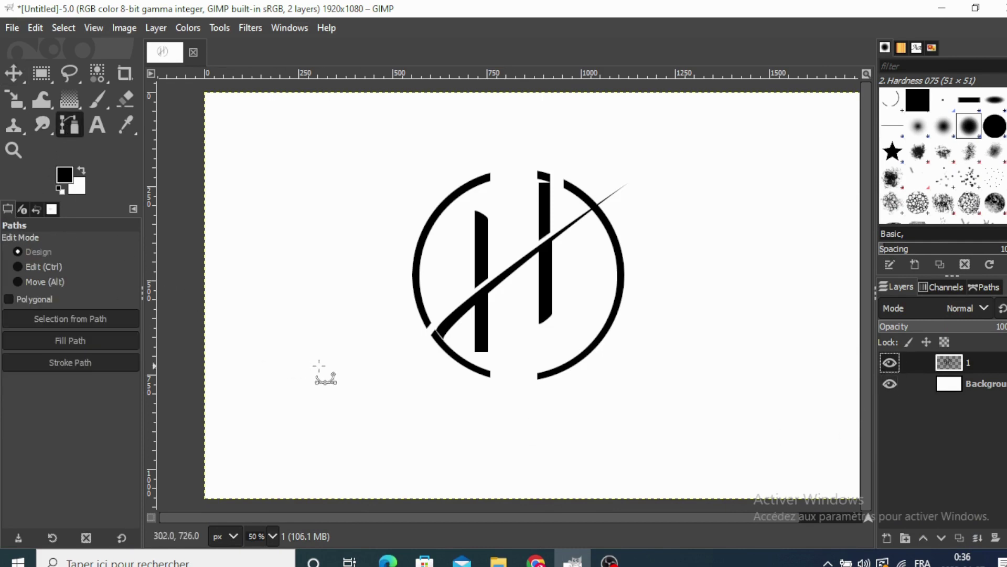
click(406, 344)
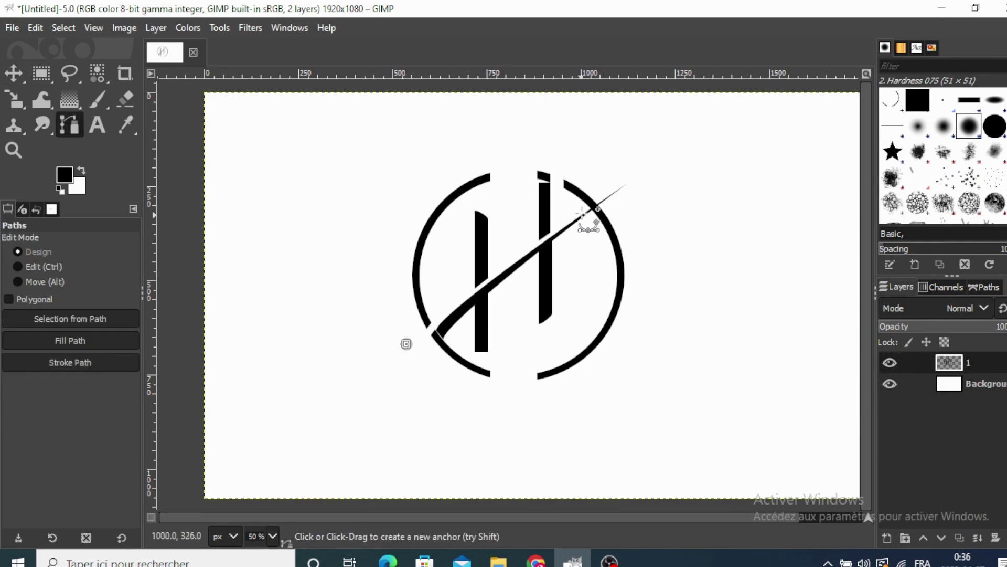
click(634, 171)
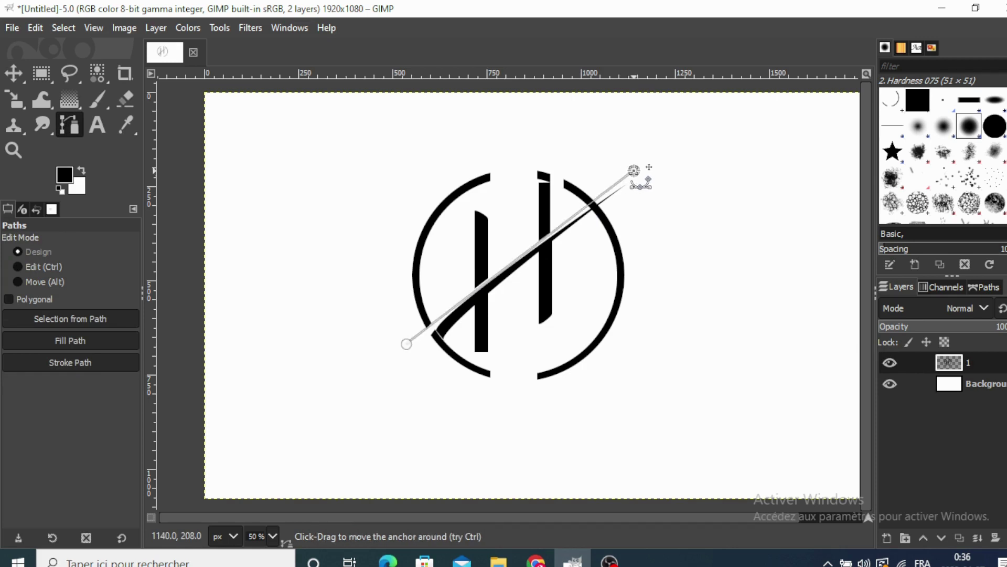
click(708, 291)
click(614, 419)
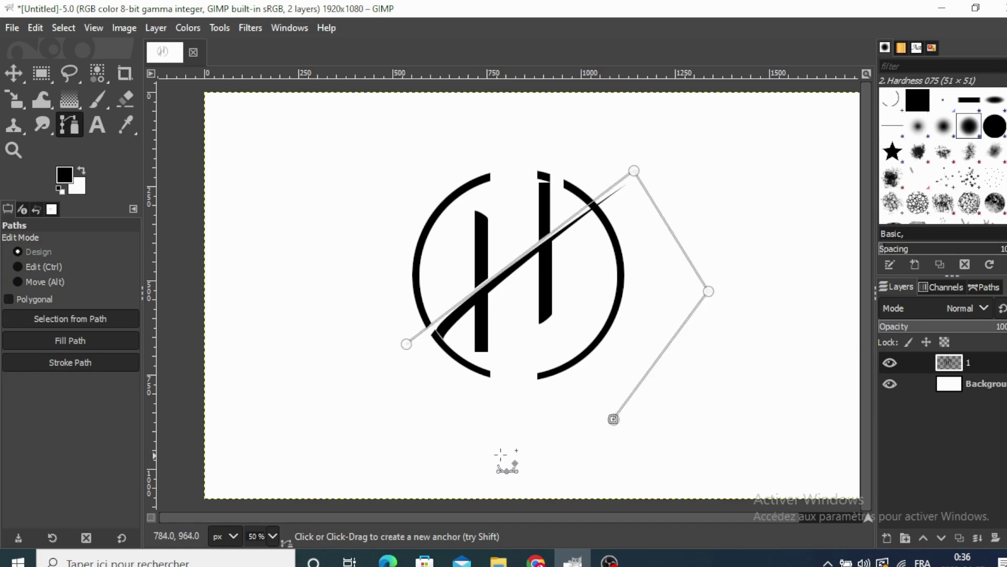
click(477, 438)
mouse_move(476, 438)
mouse_down()
mouse_move(467, 426)
mouse_move(396, 439)
mouse_up()
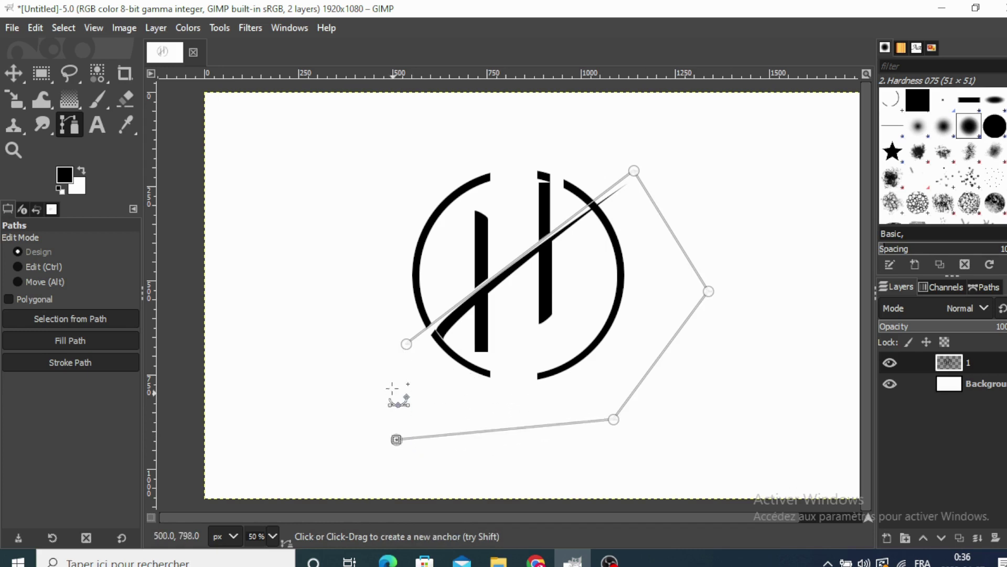
ctrl+click(407, 344)
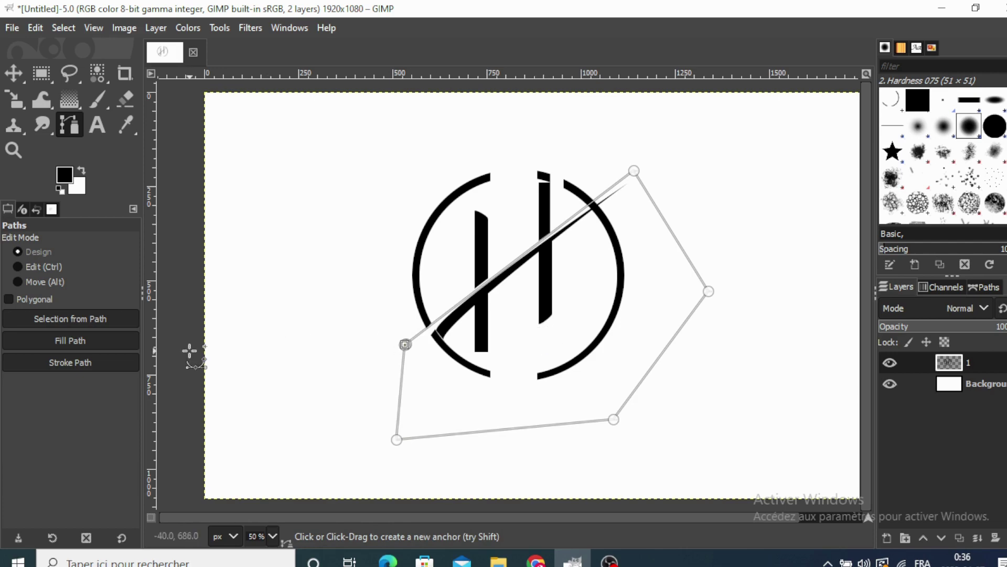
click(78, 325)
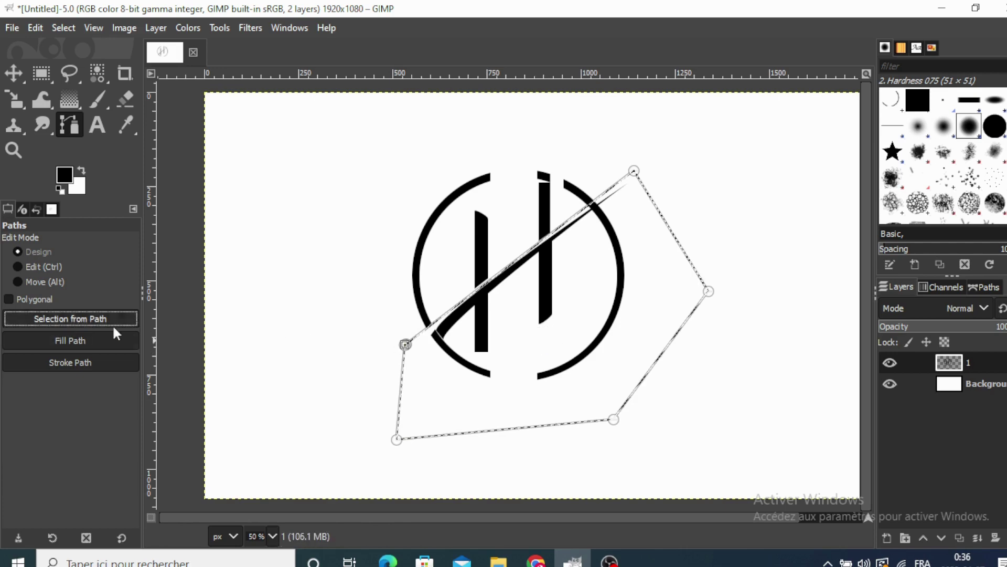
Cut that part, paste it as a new layer, and deselect.
right_click(523, 341)
mouse_move(551, 382)
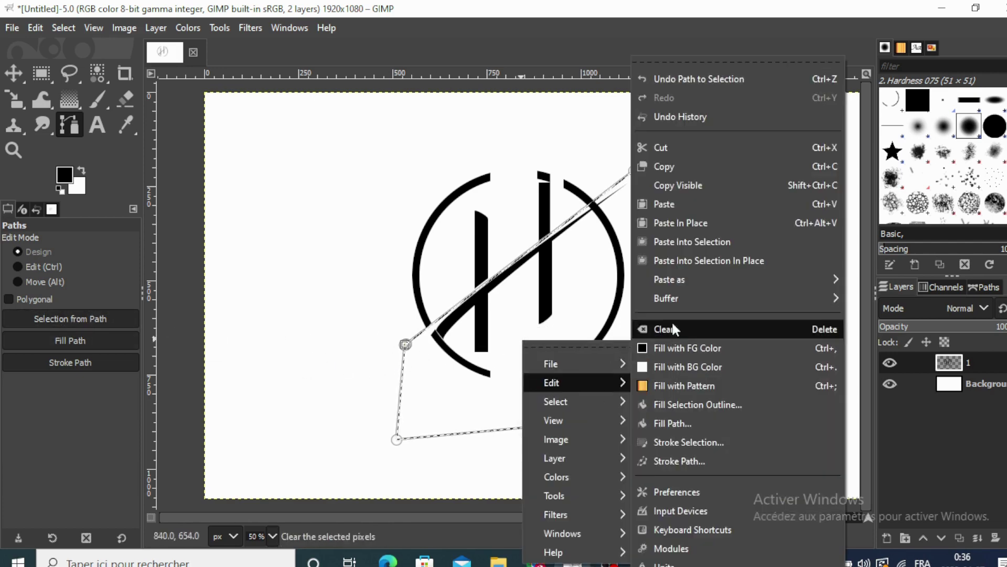
click(665, 147)
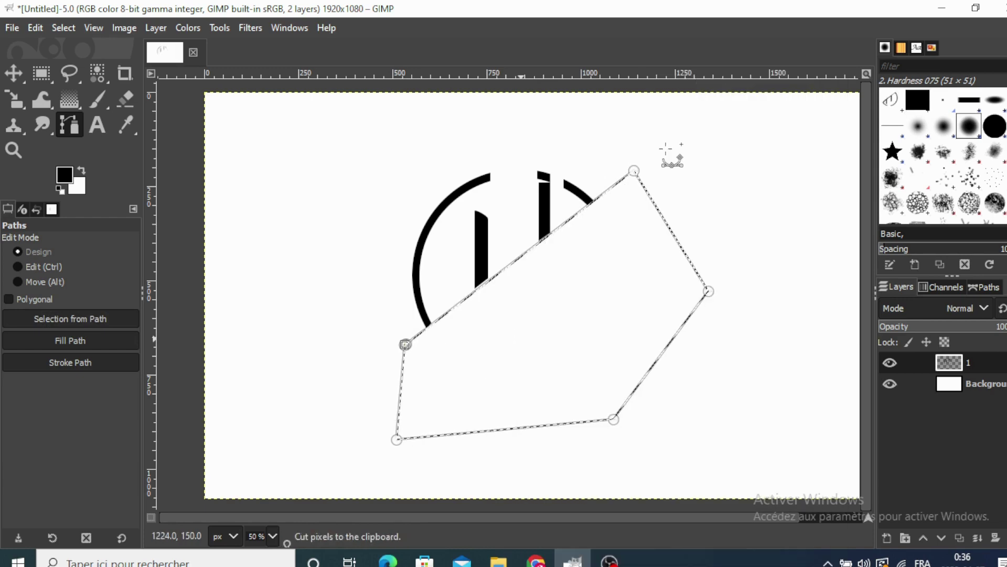
right_click(566, 357)
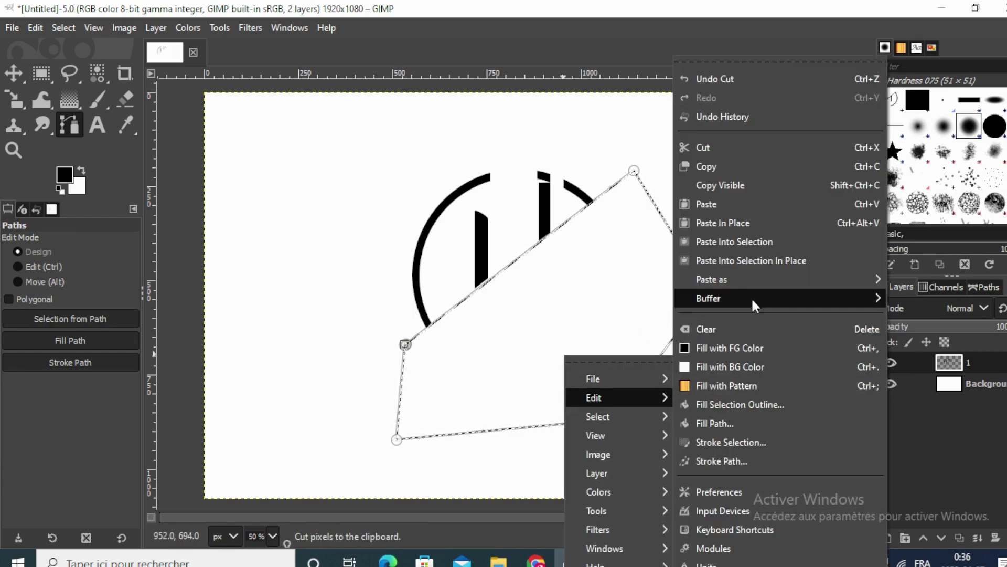
mouse_move(711, 279)
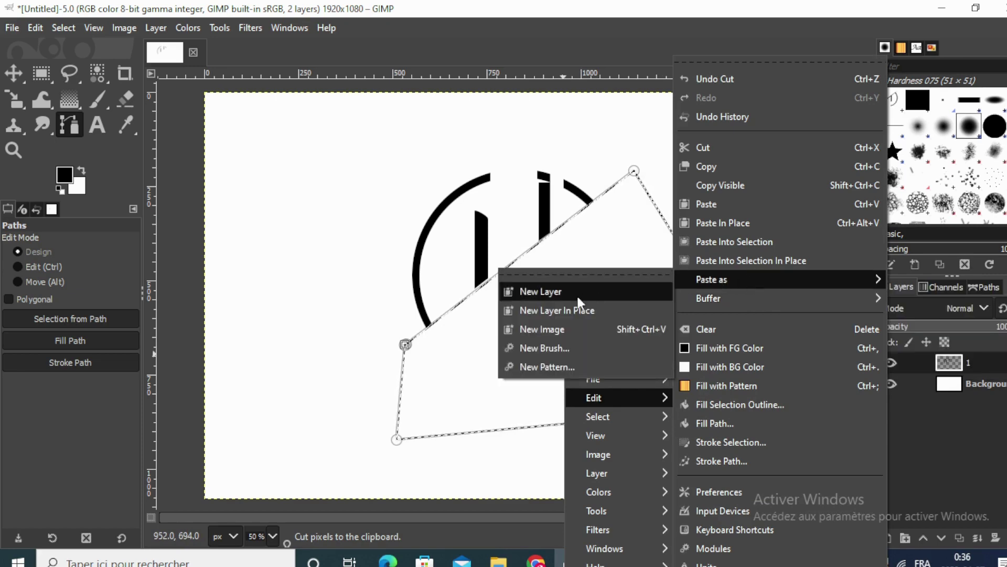
click(577, 293)
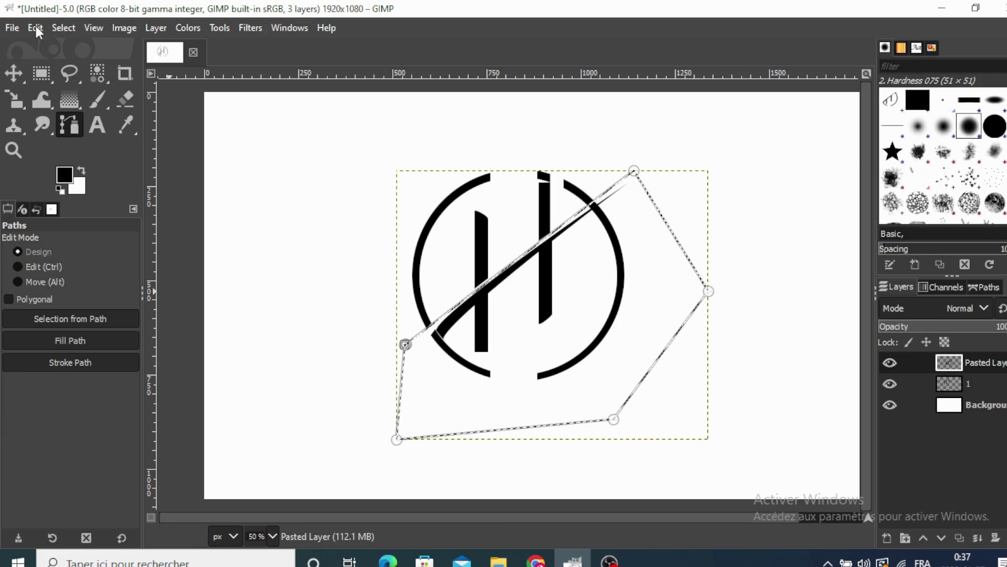
click(61, 26)
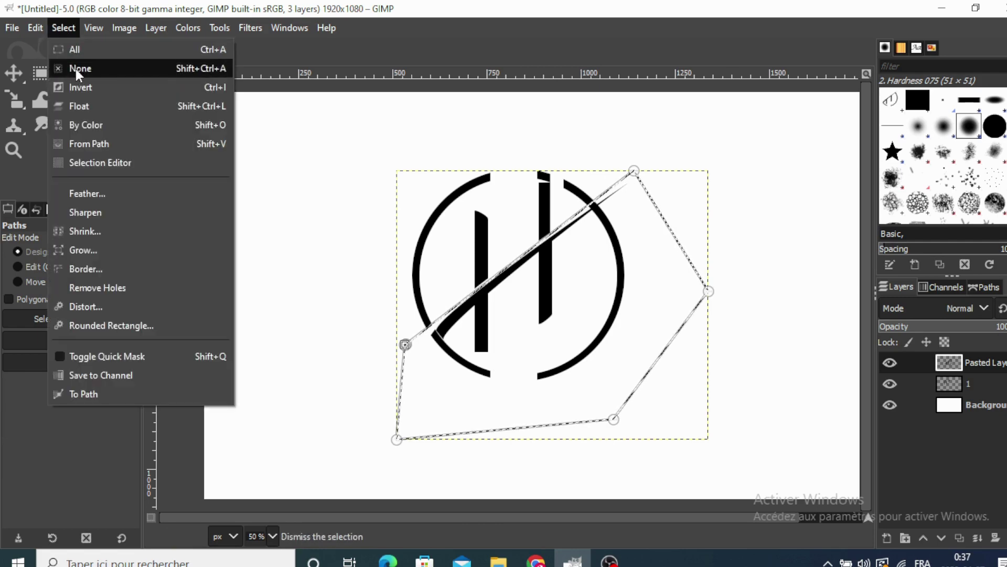
click(76, 68)
click(20, 71)
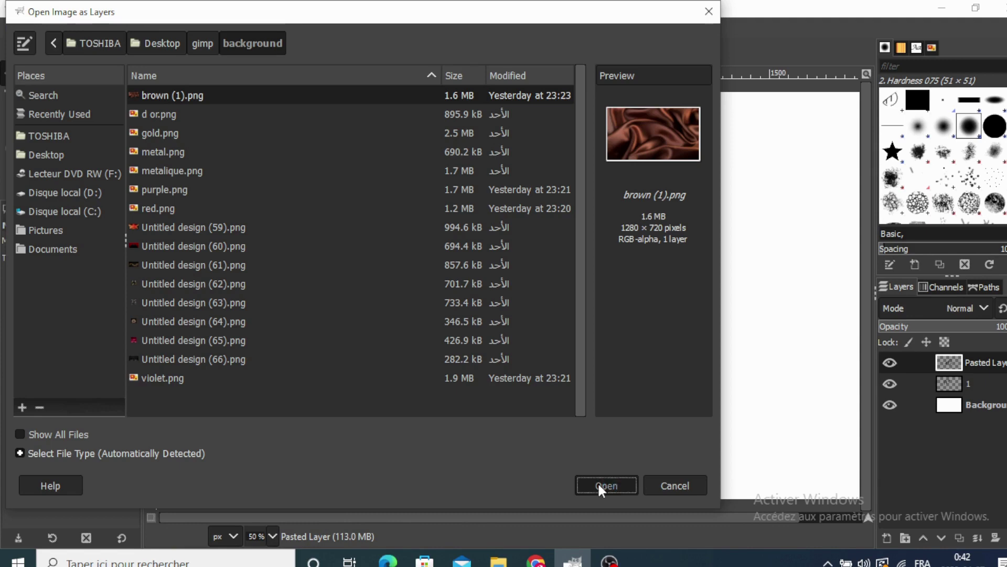
Open the brown silk image as a layer and lower its opacity to see the logo.
click(599, 484)
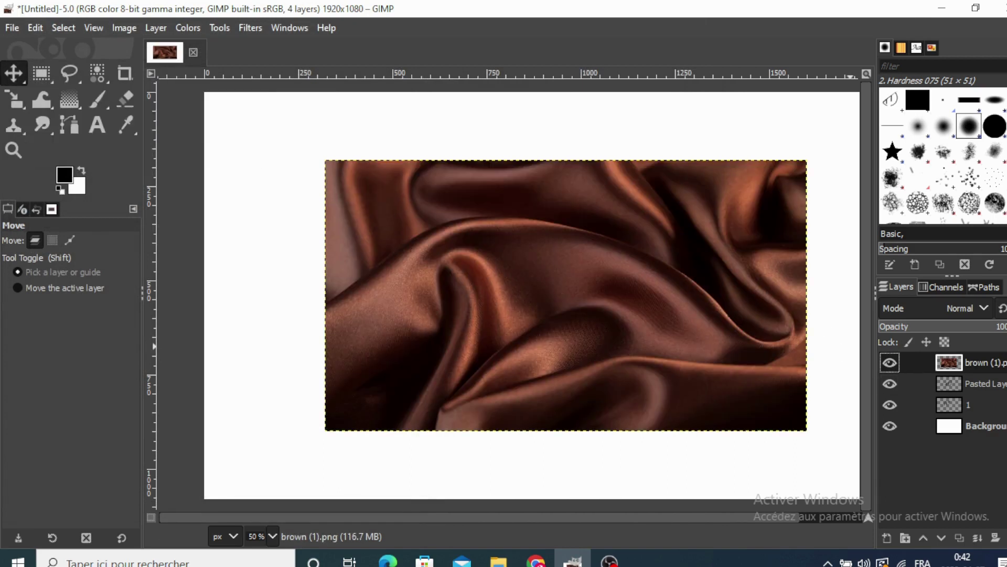
mouse_move(999, 328)
mouse_down()
mouse_move(984, 328)
mouse_move(994, 328)
mouse_up()
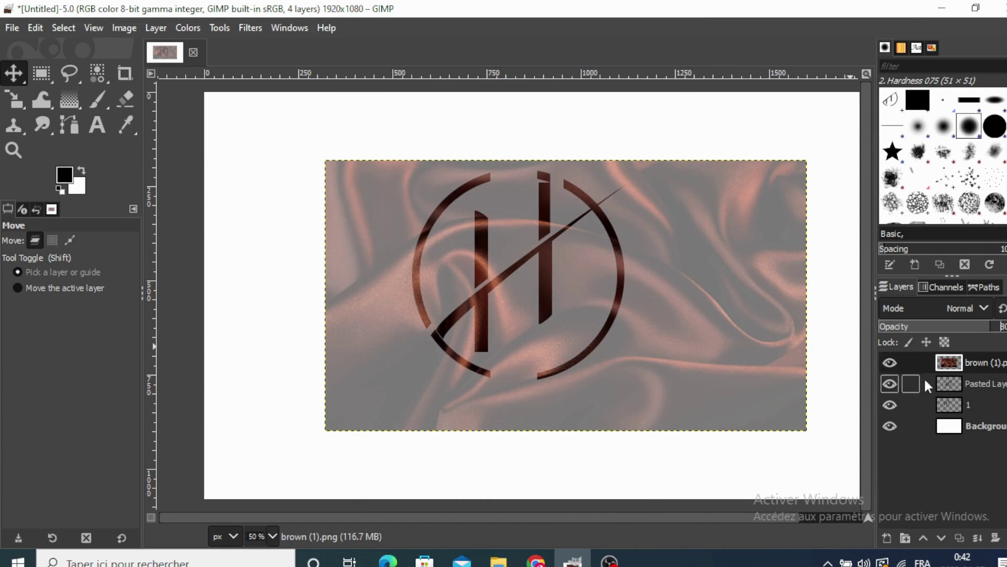
double_click(890, 384)
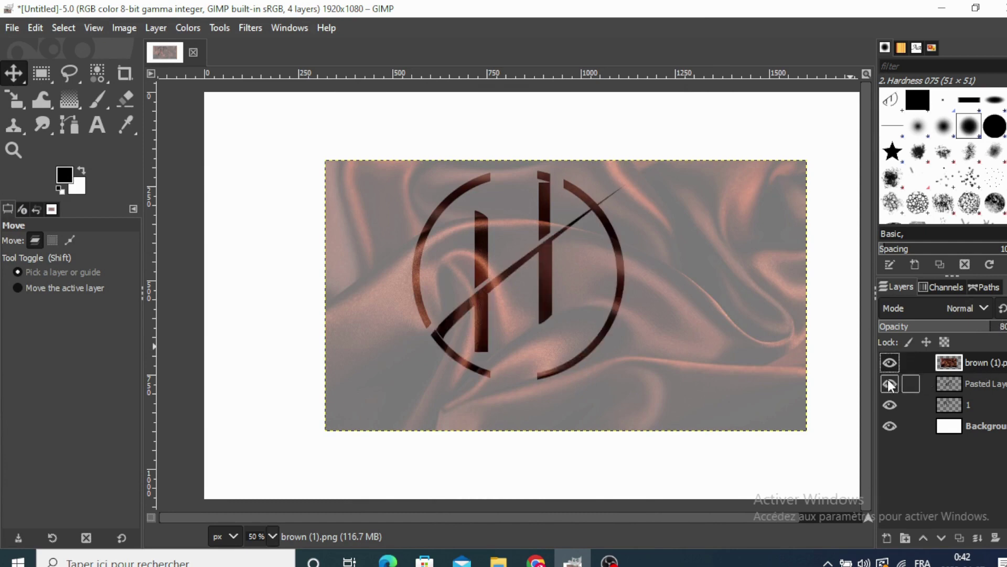
Mask the brown layer with a selection taken from the Pasted Layer's alpha.
right_click(941, 382)
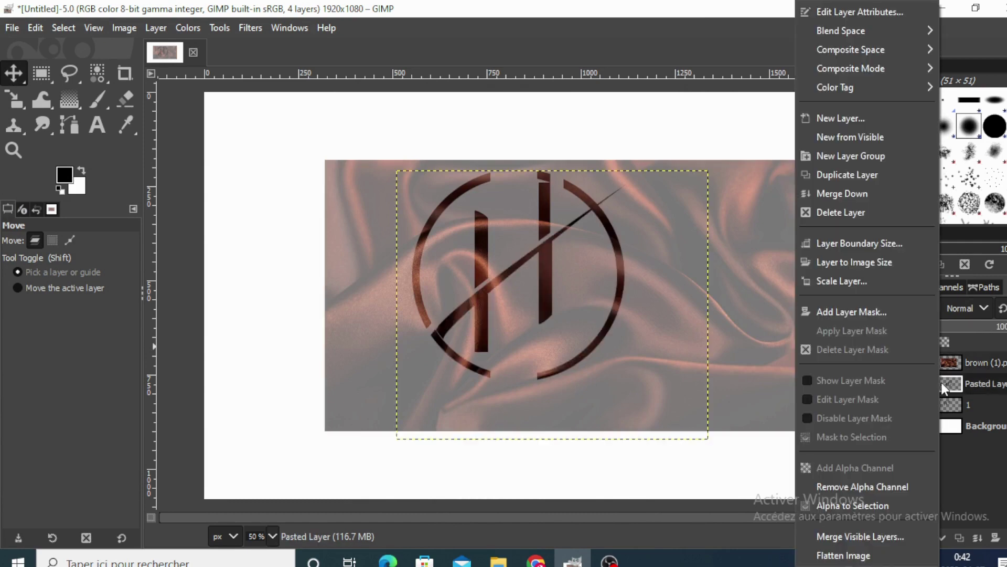
click(875, 505)
click(963, 361)
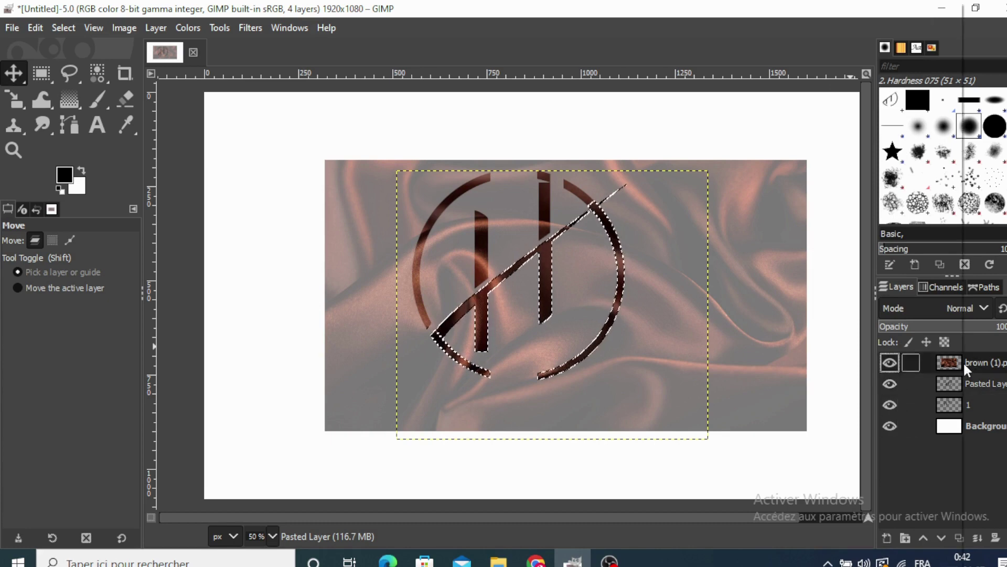
right_click(963, 360)
click(905, 312)
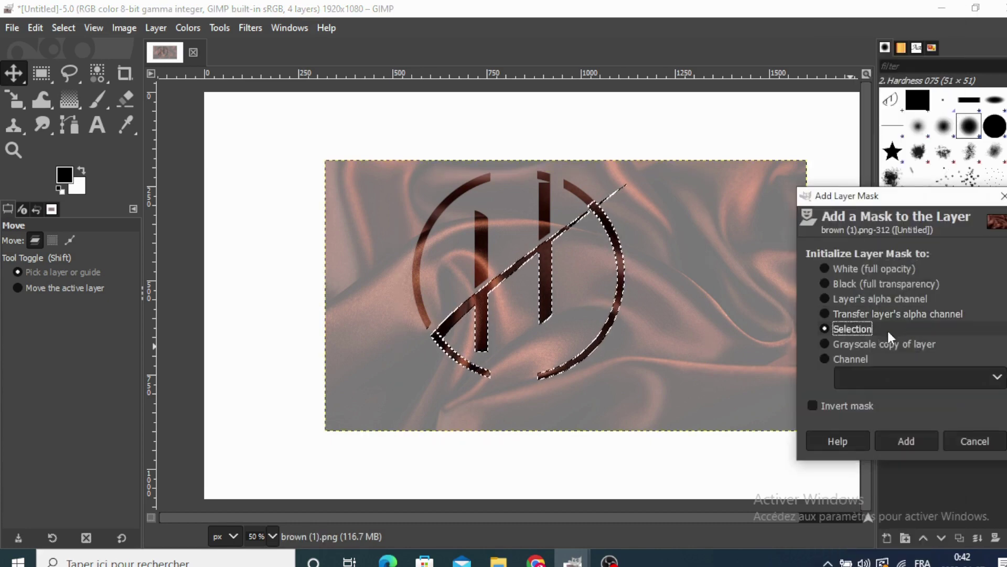
click(824, 328)
click(905, 441)
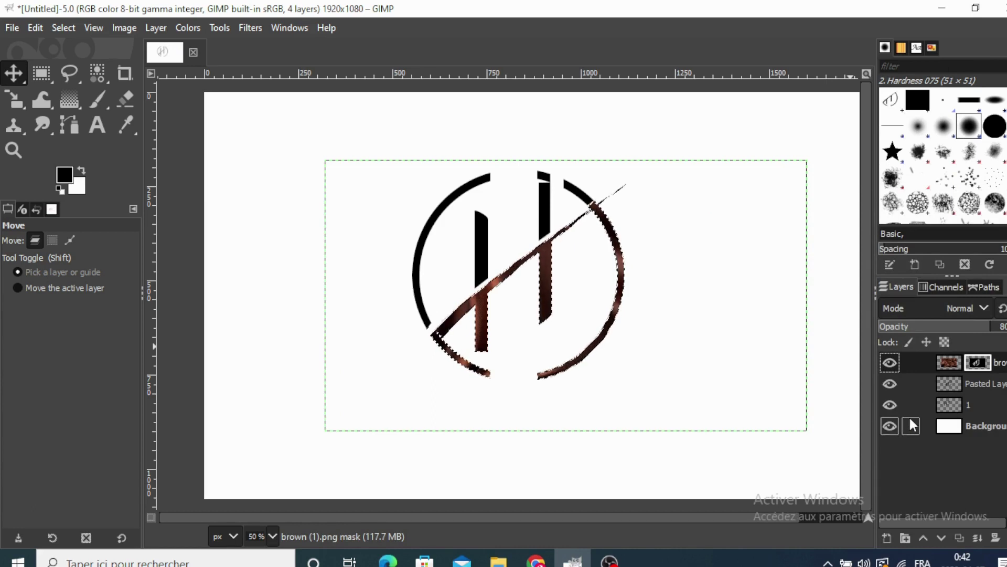
Deselect, merge the brown layer down into the Pasted Layer, and make layer 1 active.
click(51, 27)
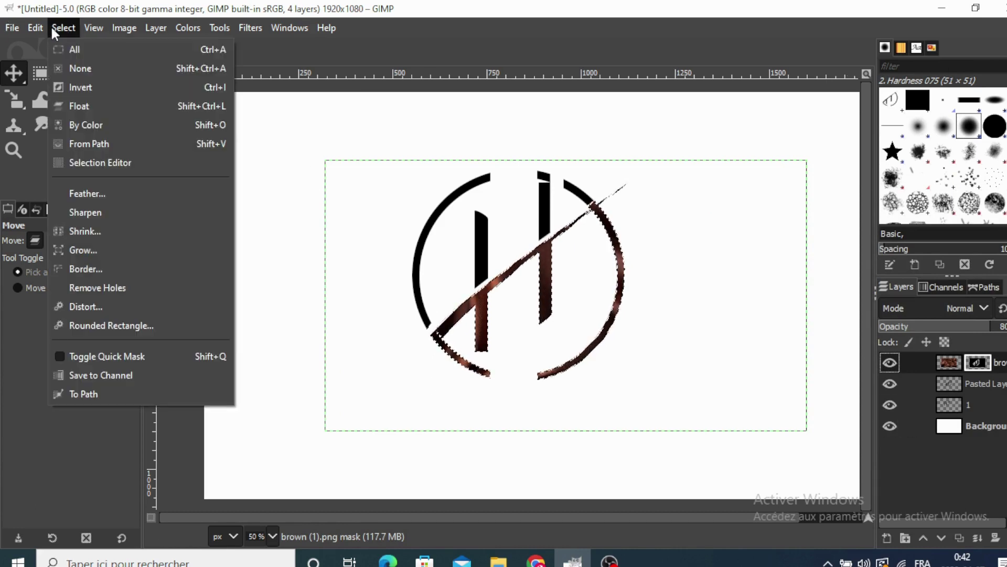
click(61, 62)
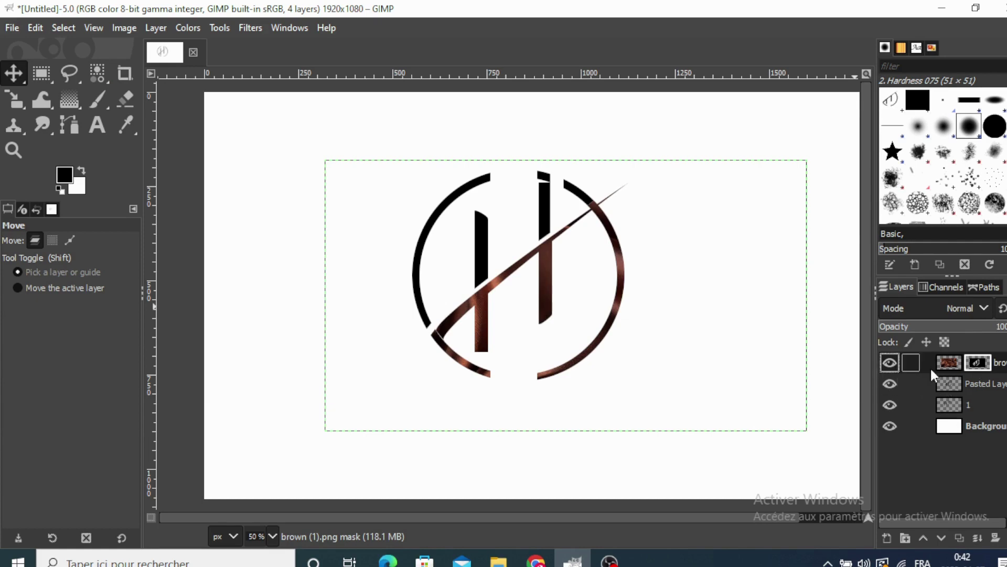
right_click(949, 363)
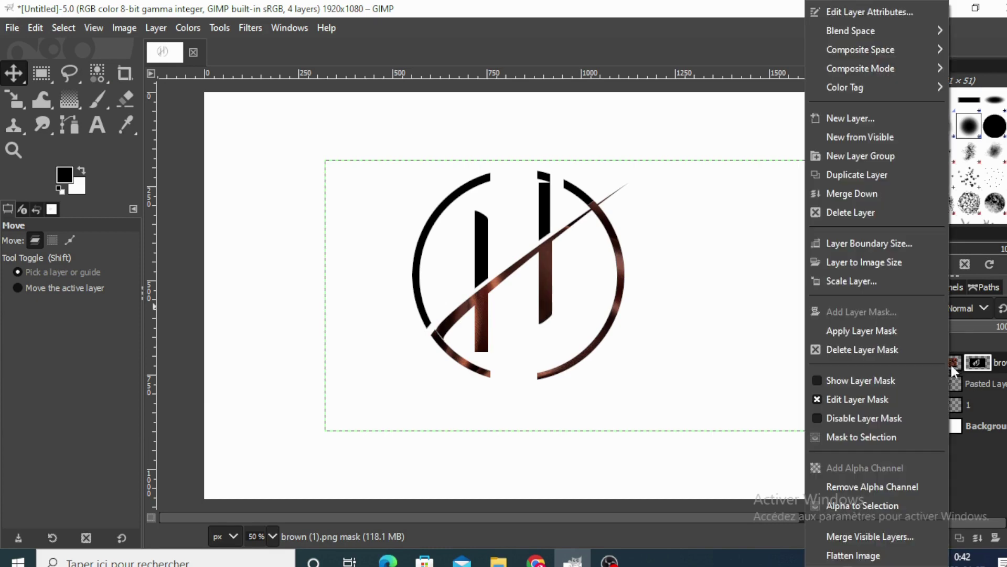
click(877, 192)
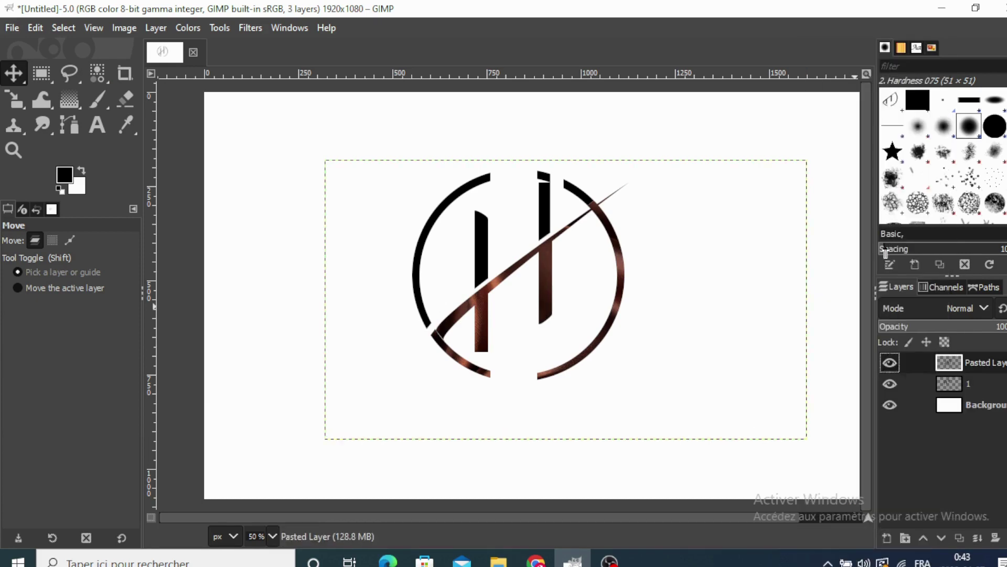
click(886, 363)
click(886, 383)
click(958, 389)
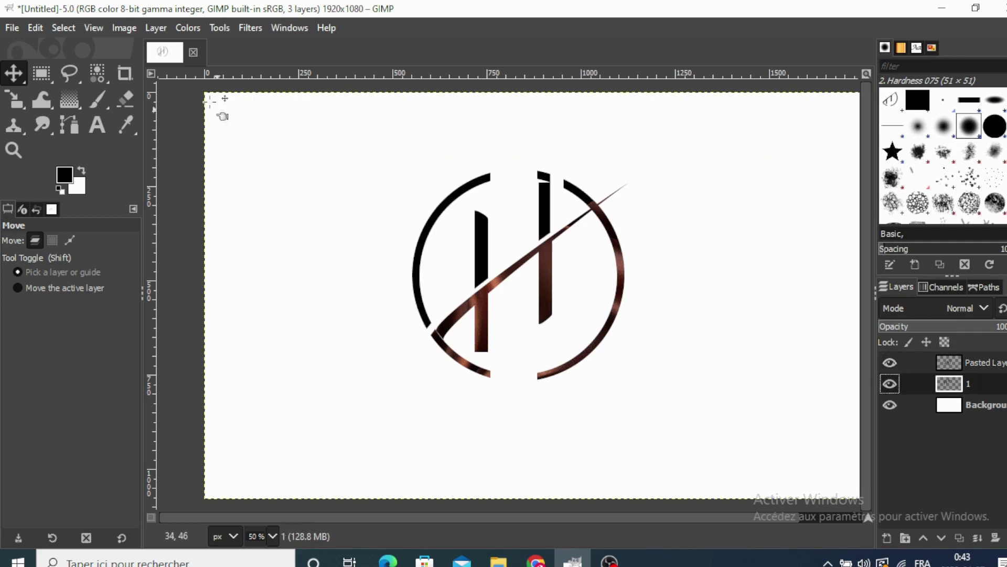
click(12, 28)
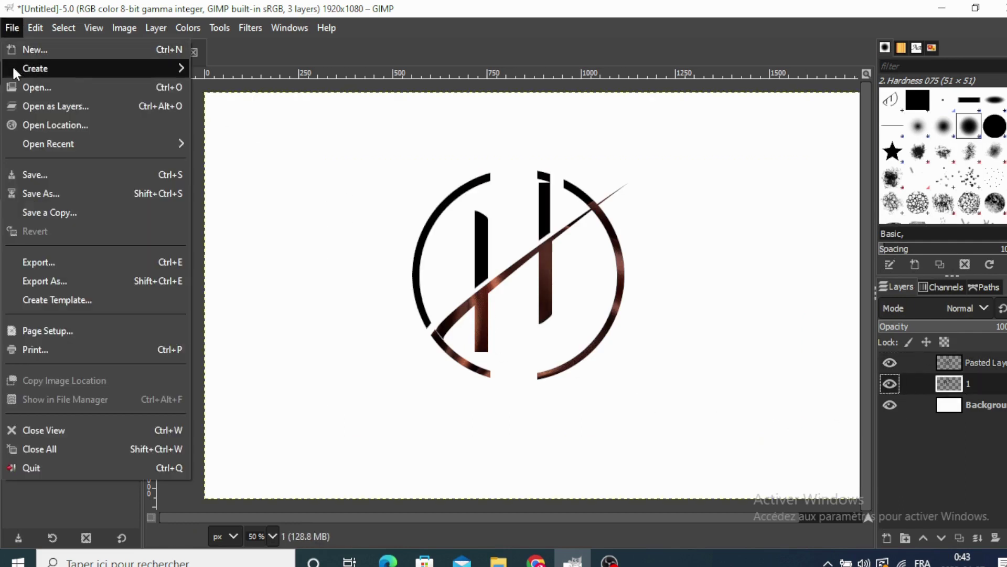
Add d or.png as a new layer and load layer 1's emblem outline as a selection.
click(27, 99)
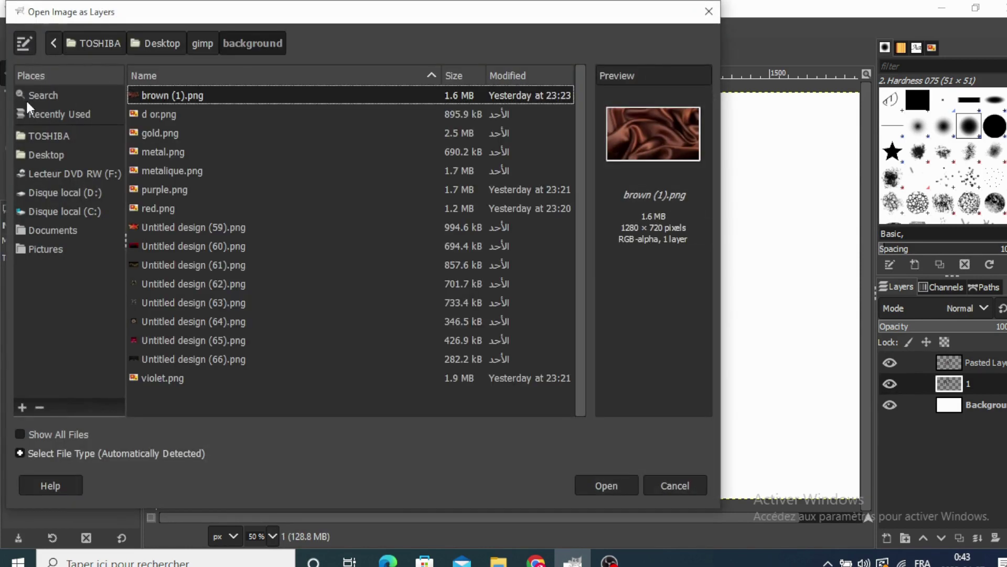
click(163, 116)
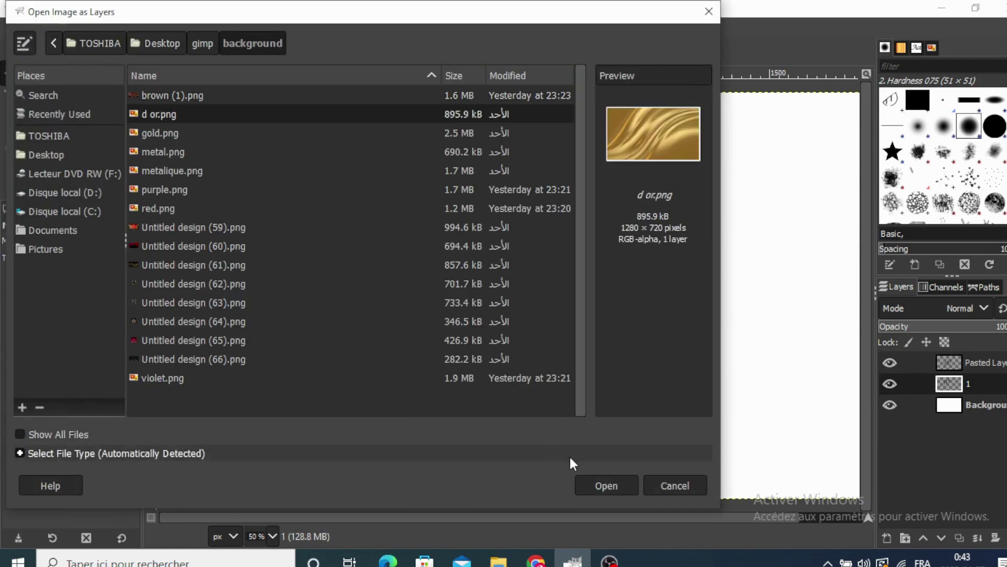
click(591, 487)
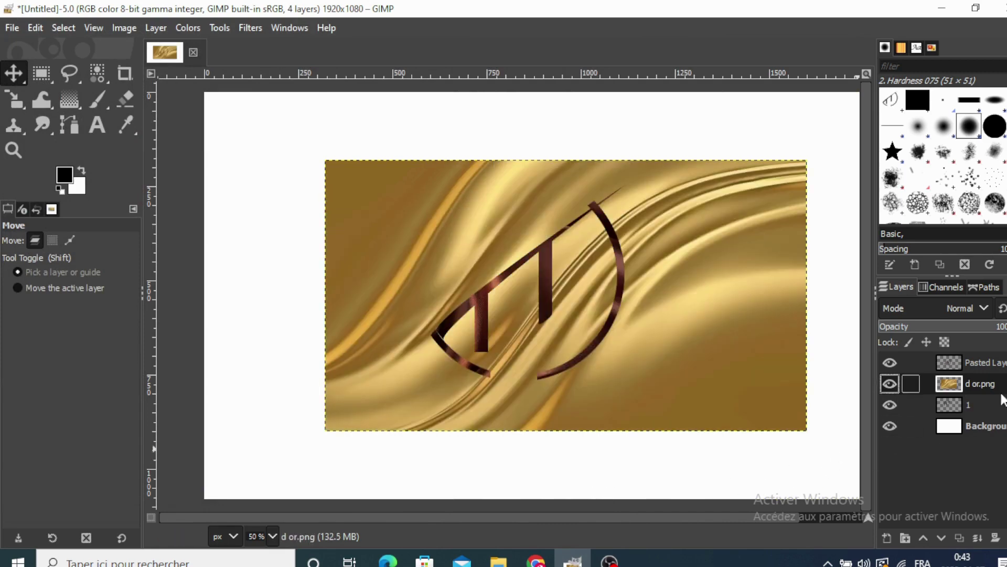
right_click(946, 417)
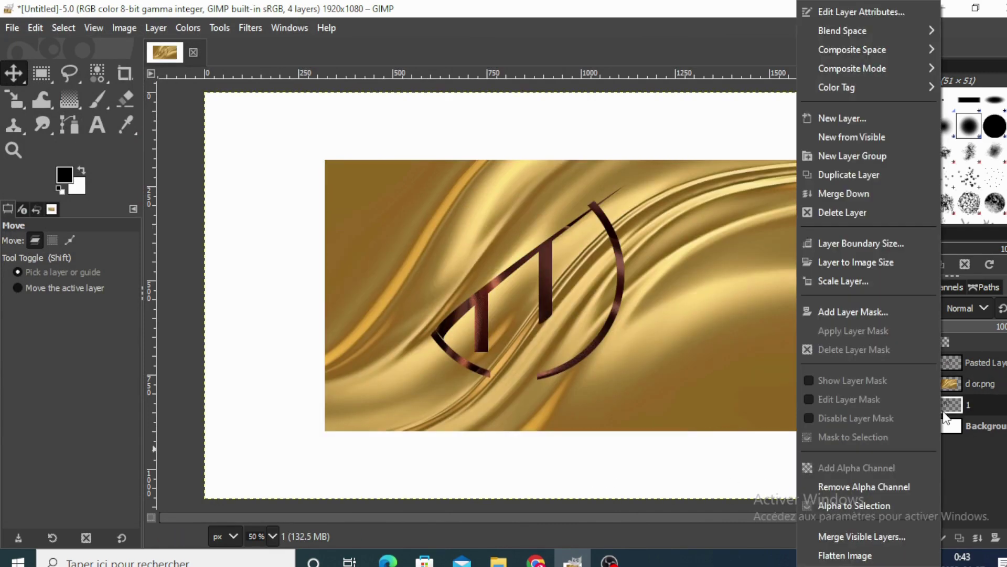
click(863, 504)
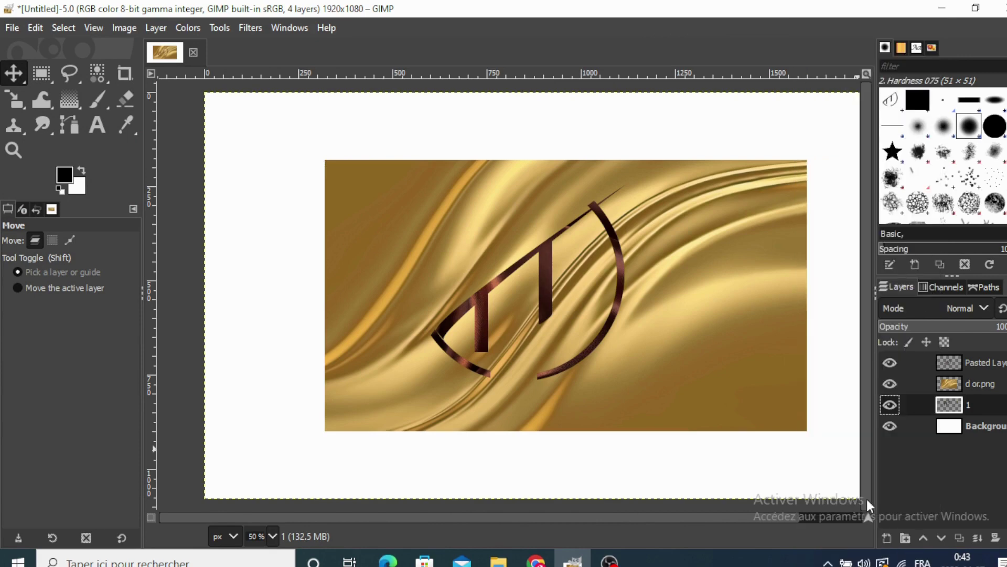
Give the d or.png gold wave layer a mask built from the emblem selection.
click(949, 388)
right_click(949, 388)
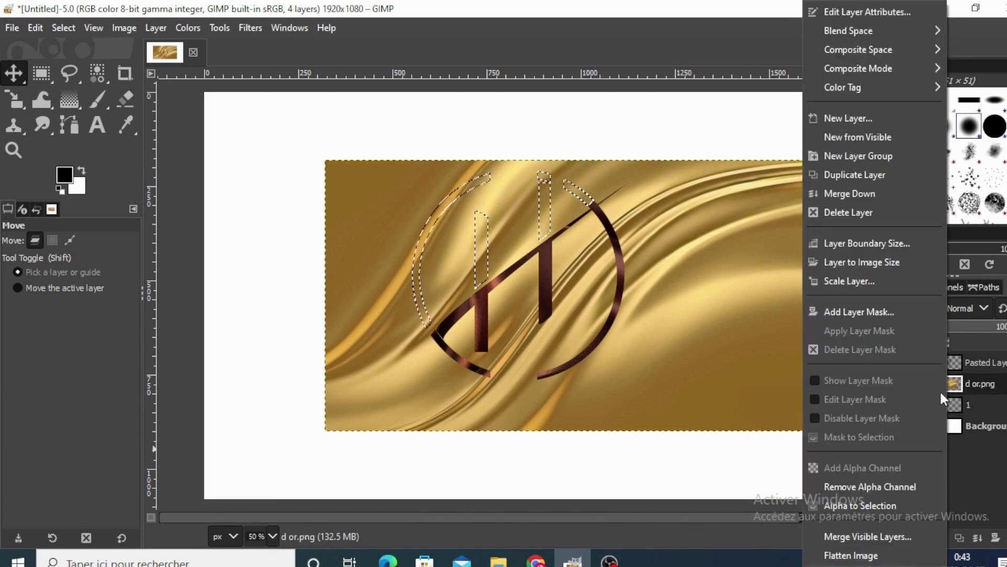
click(885, 314)
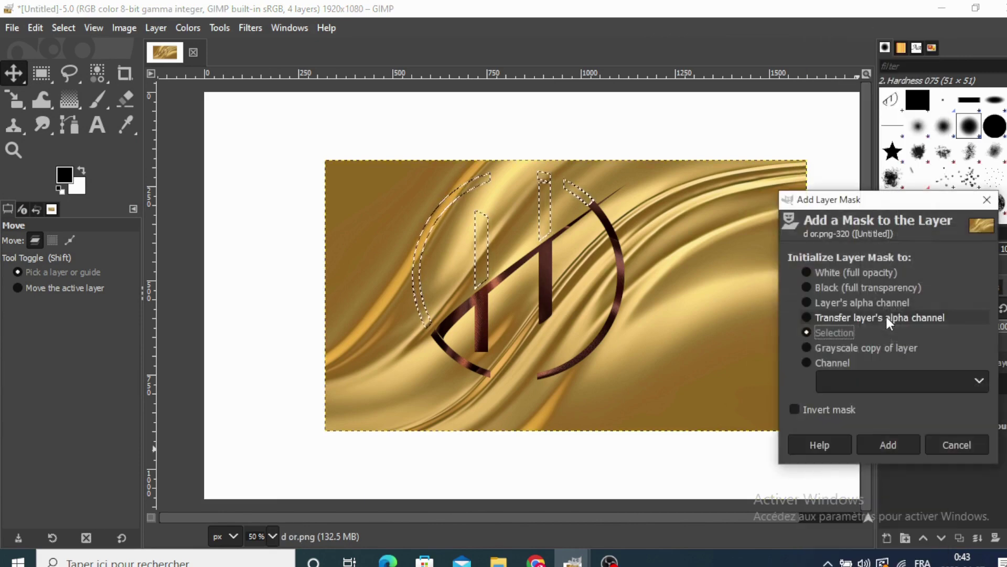
click(882, 446)
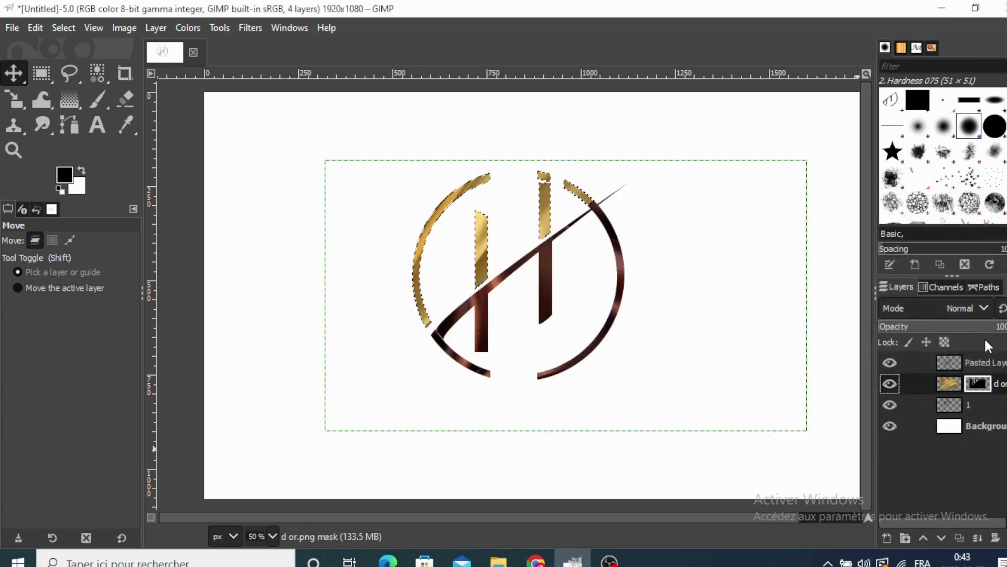
Clear the selection and merge the masked gold layer down into layer 1.
click(63, 27)
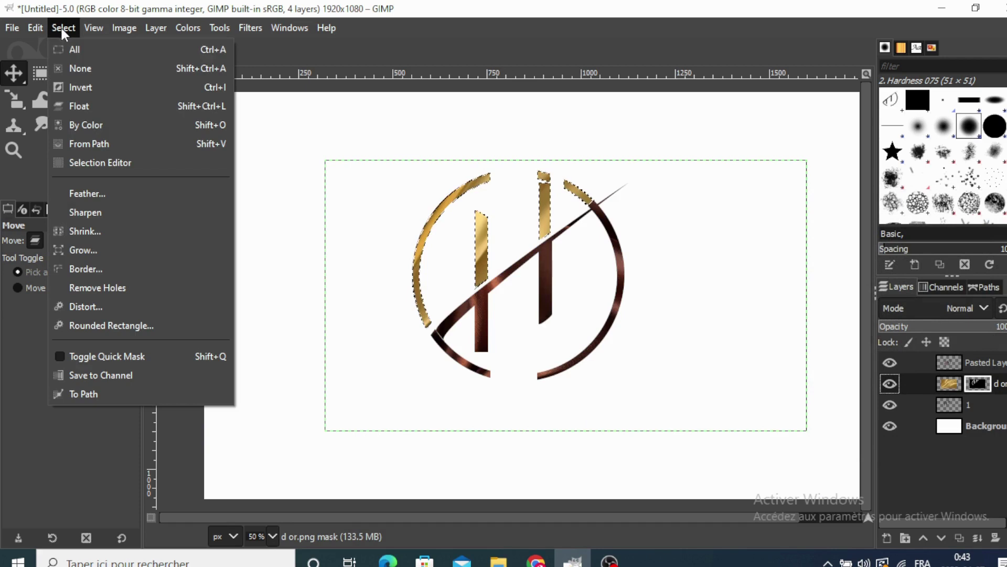
click(75, 68)
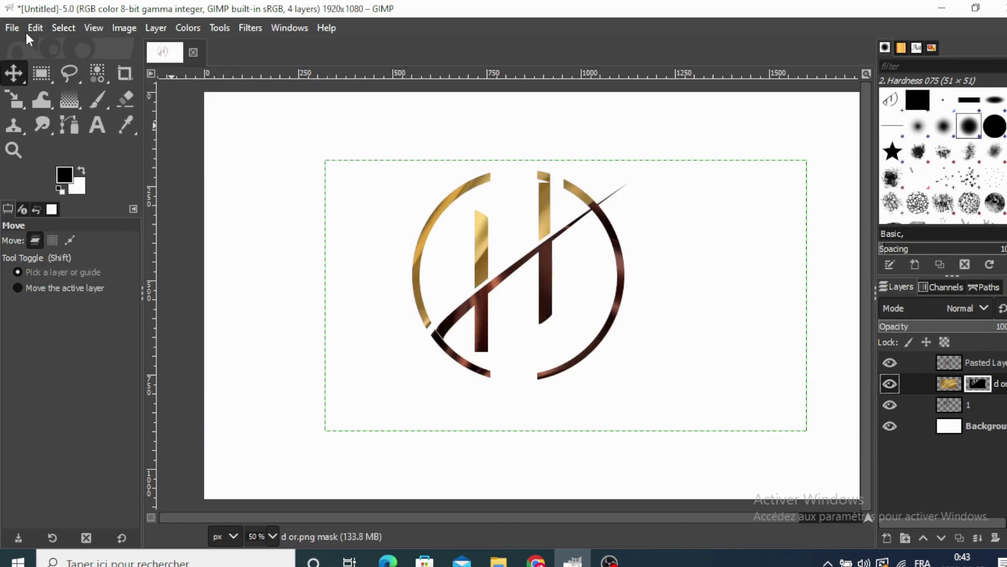
right_click(950, 389)
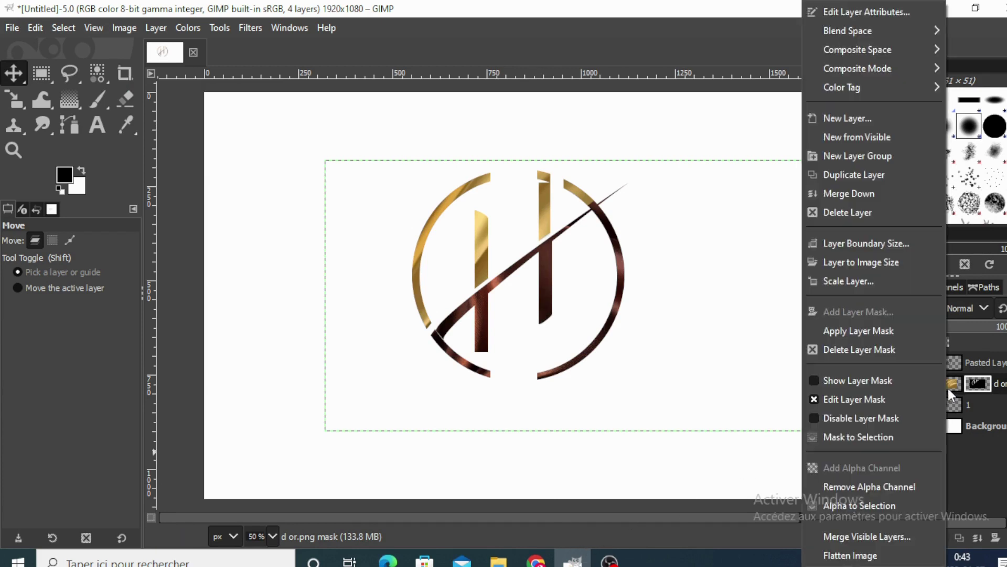
click(875, 193)
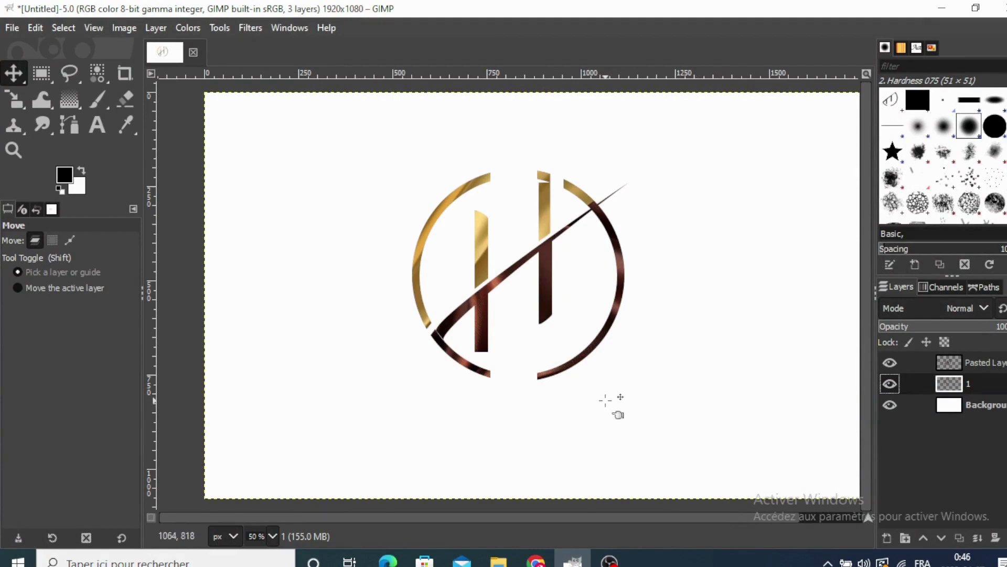
Merge the pasted layer down, then add metal.png as a layer shifted left.
right_click(945, 363)
click(843, 192)
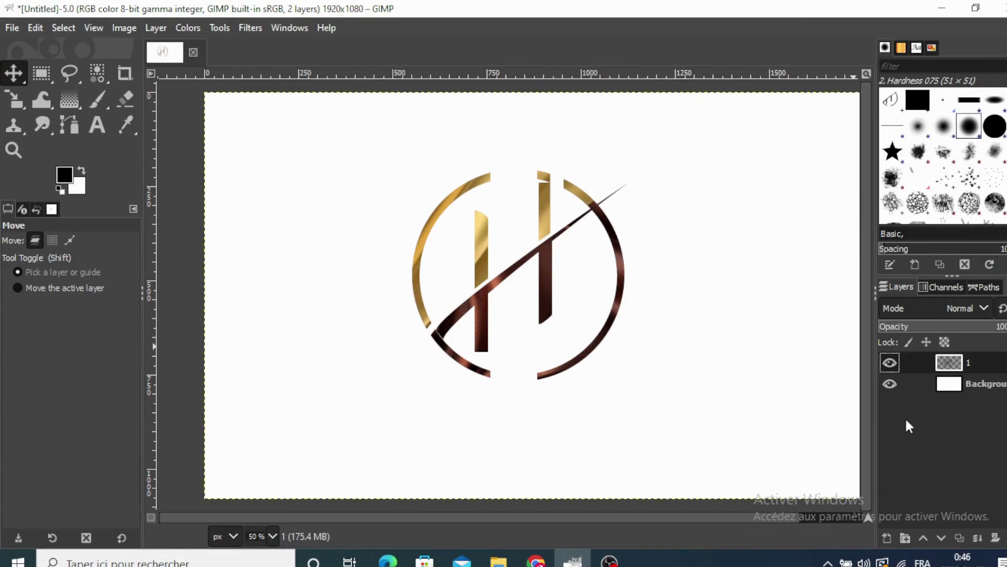
click(11, 28)
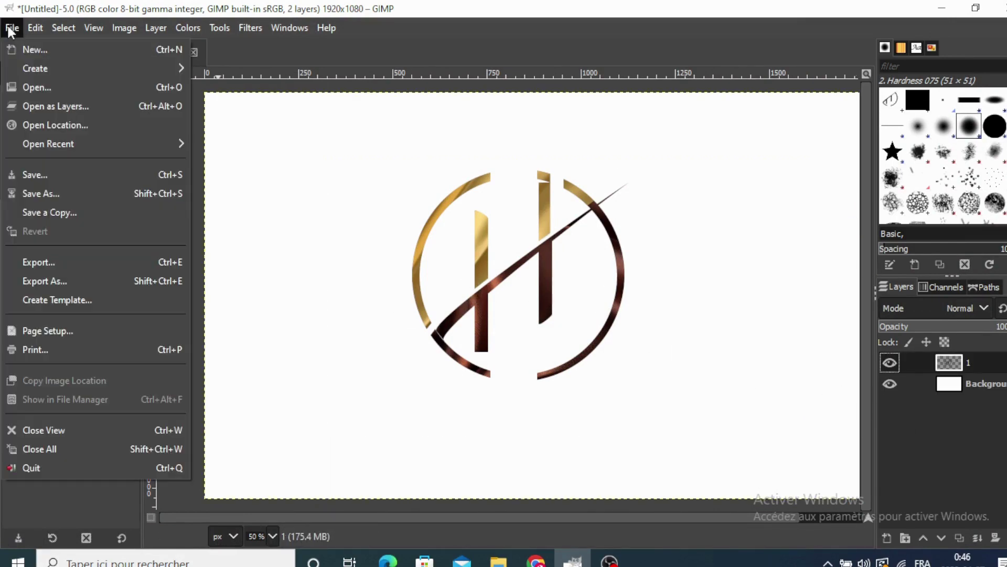
click(30, 104)
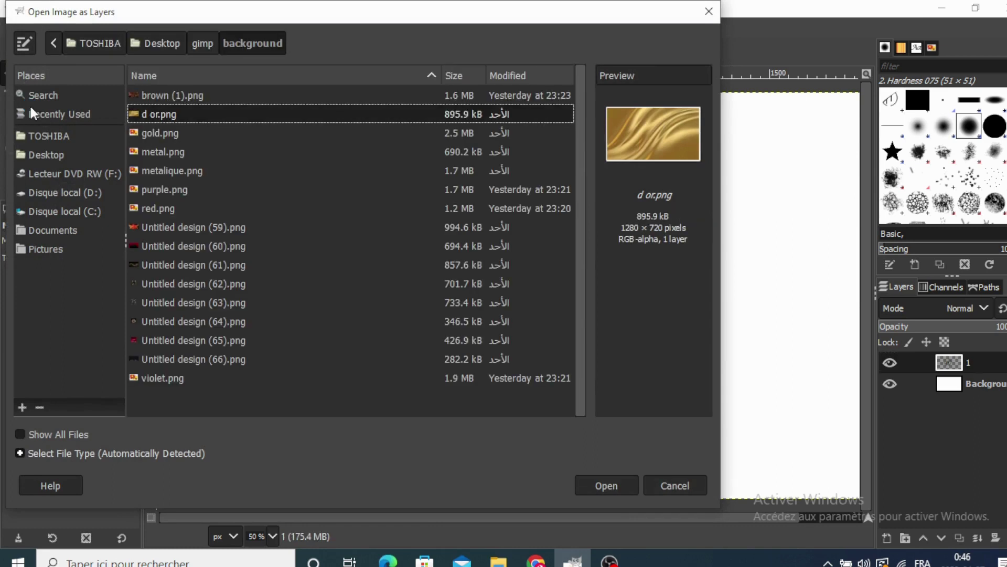
click(152, 133)
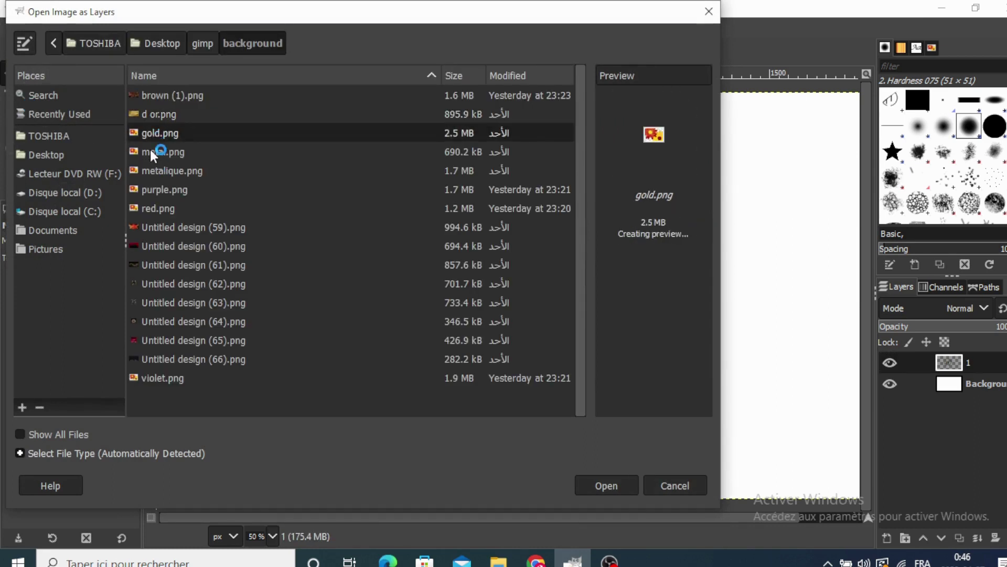
click(151, 151)
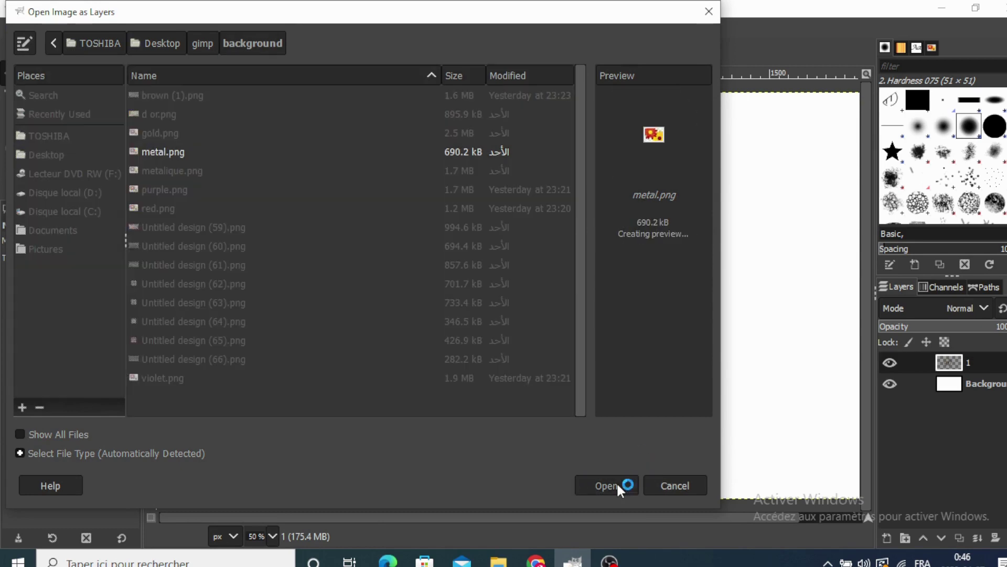
drag(710, 324, 573, 317)
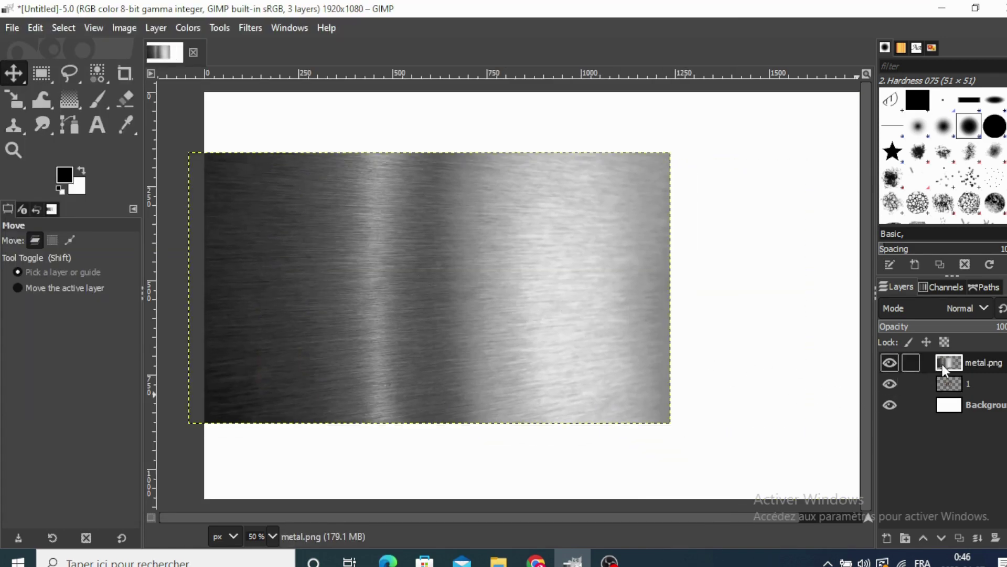
Select layer 1's emblem shape and mask the metal layer to that selection.
click(949, 385)
right_click(951, 387)
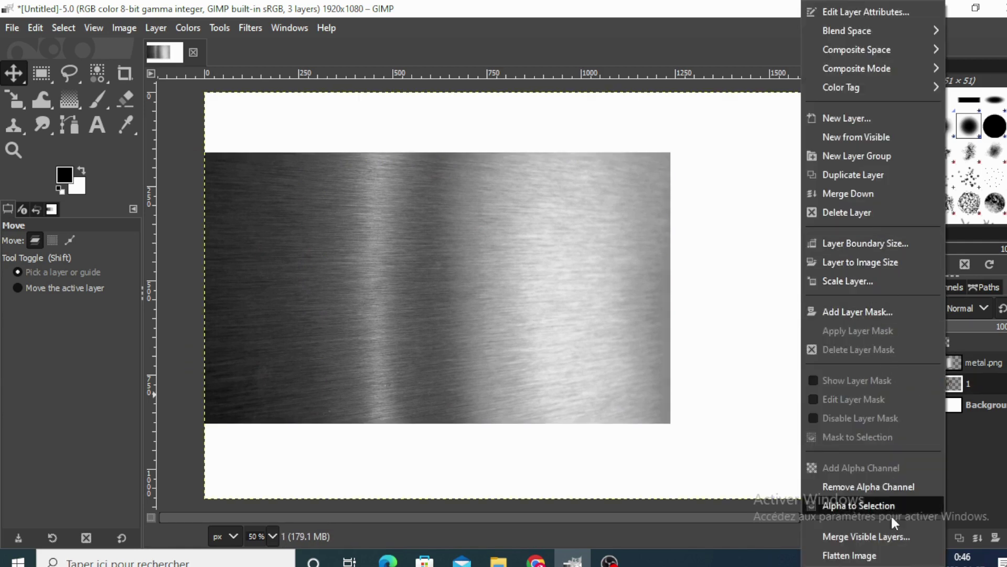
click(879, 505)
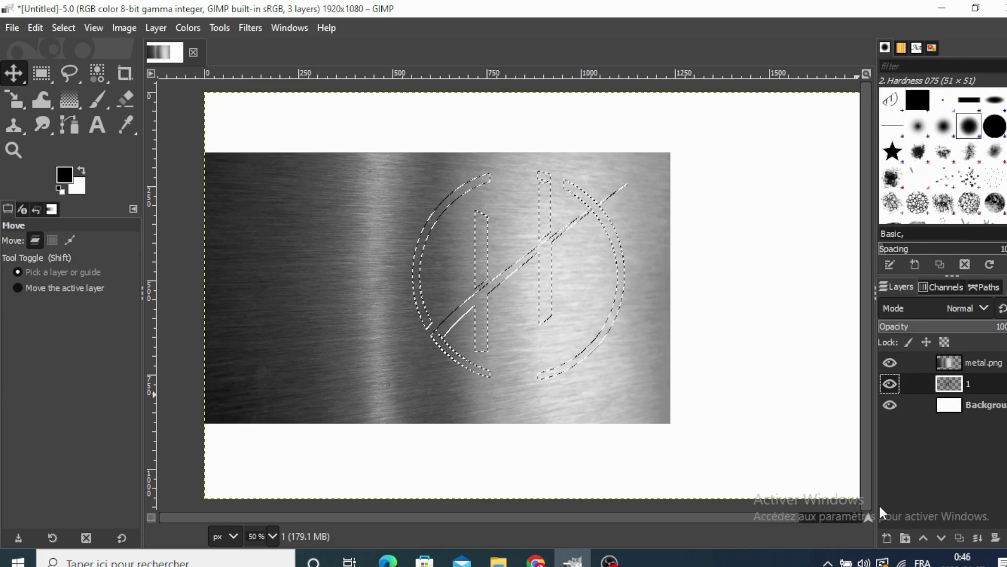
right_click(949, 364)
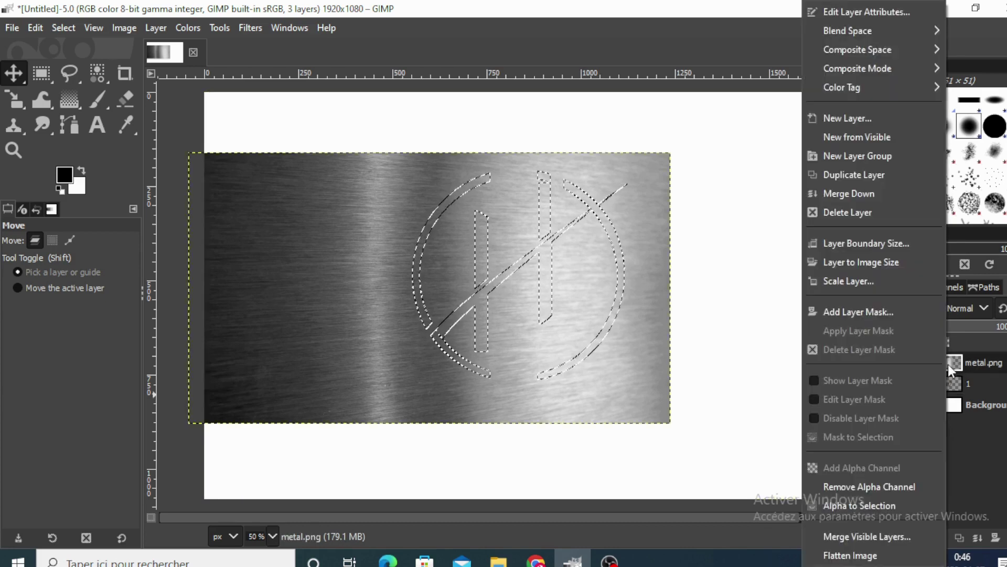
click(864, 313)
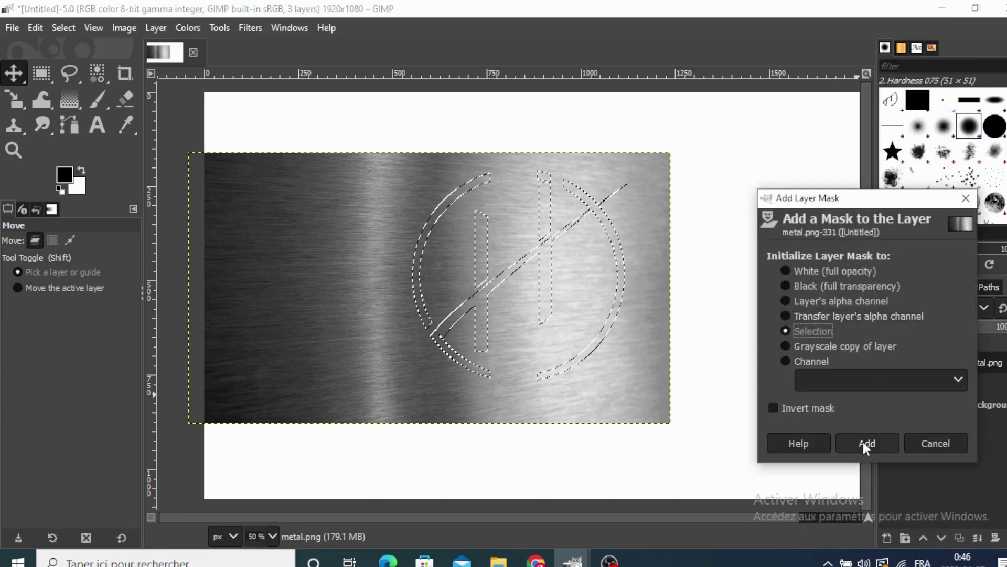
click(864, 442)
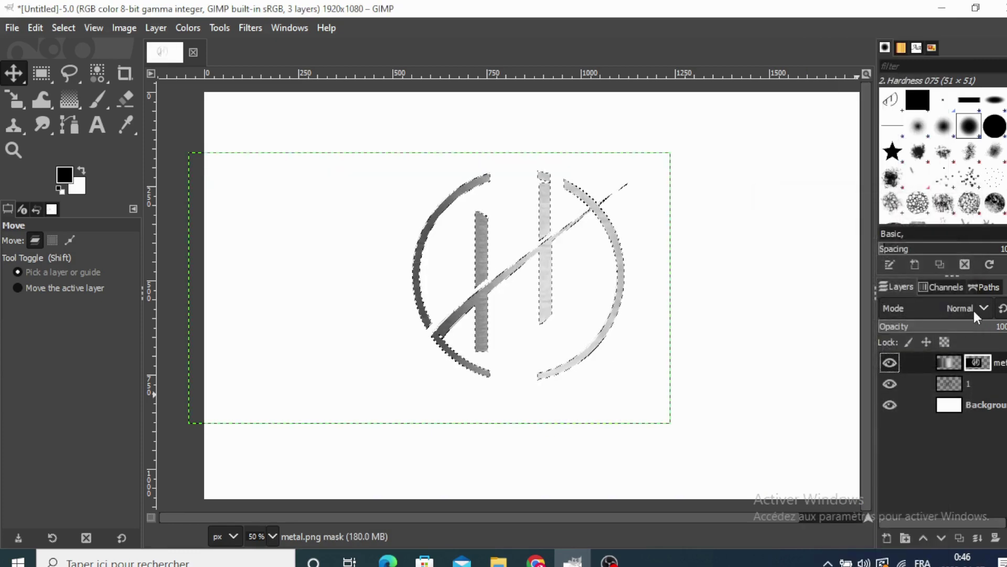
Set the metal layer's blend mode to Overlay.
click(979, 305)
scroll(946, 251, down, 2)
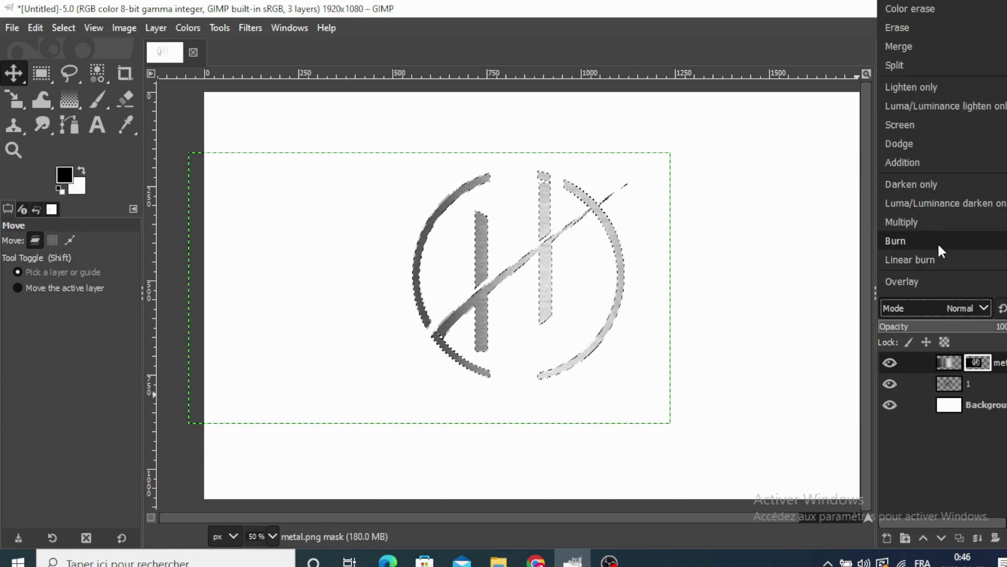
click(927, 282)
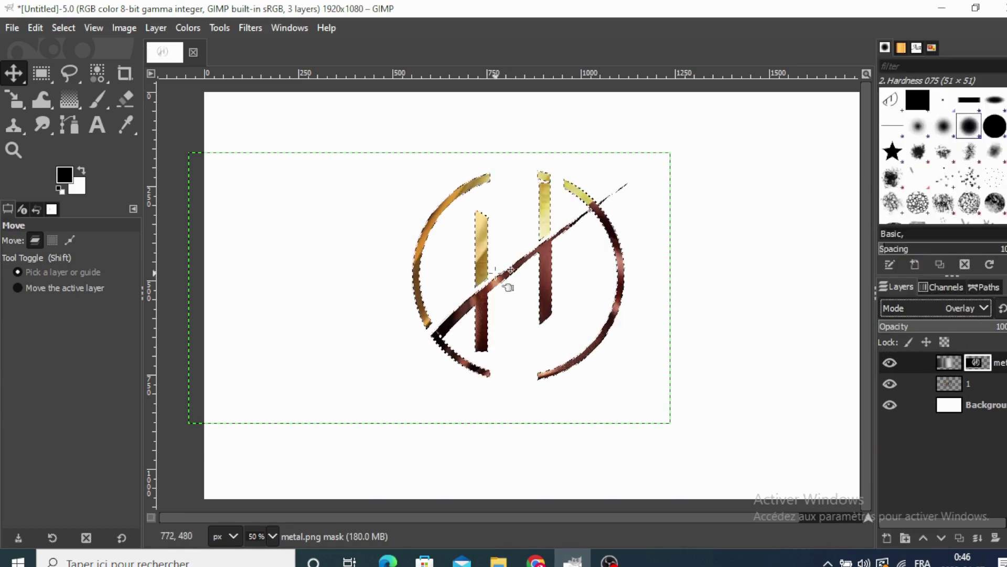
Clear the selection and merge the metal layer down into layer 1.
click(58, 29)
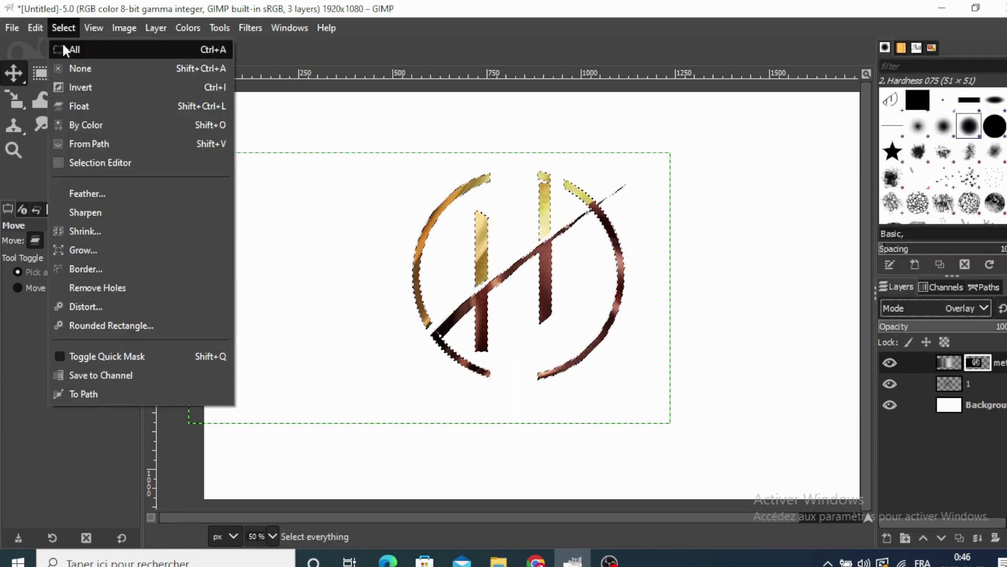
click(66, 69)
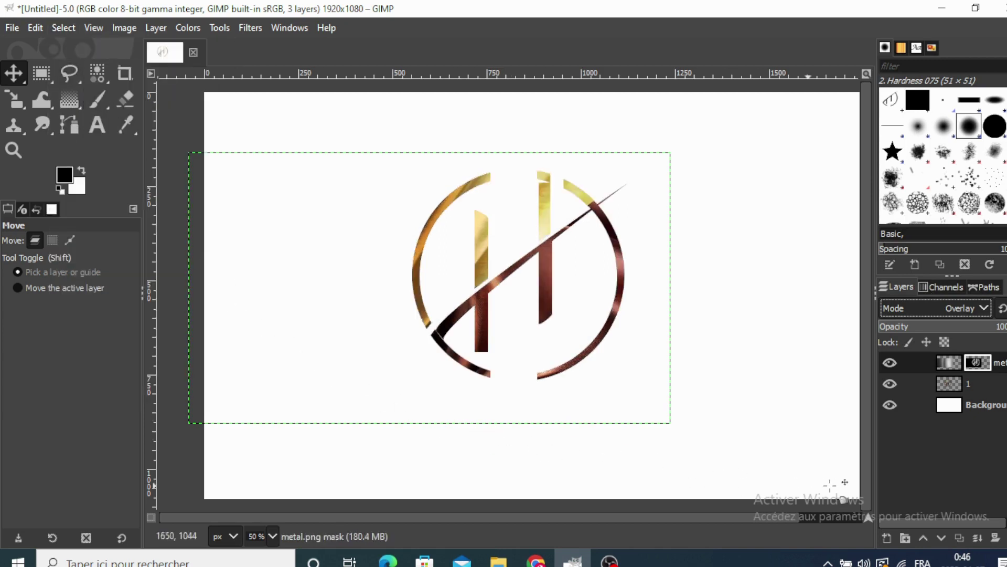
right_click(948, 363)
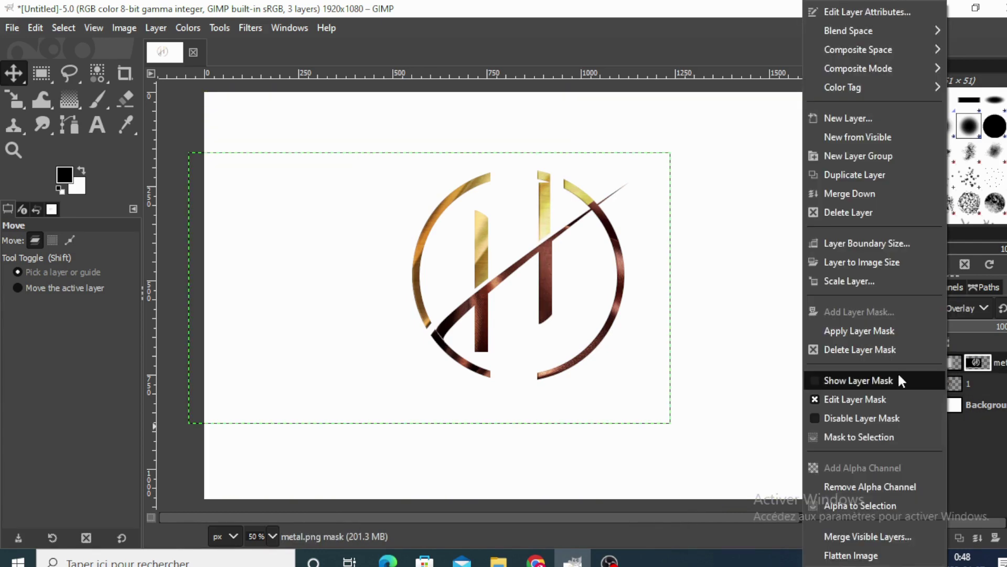
click(880, 194)
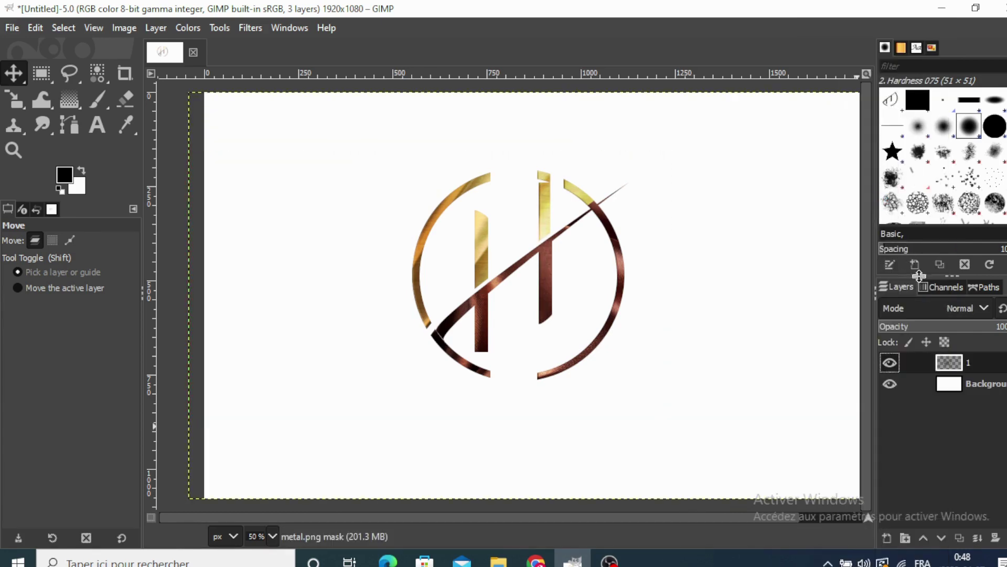
Open Untitled design (61).png, the gold-wave podium image, in a new tab.
click(13, 30)
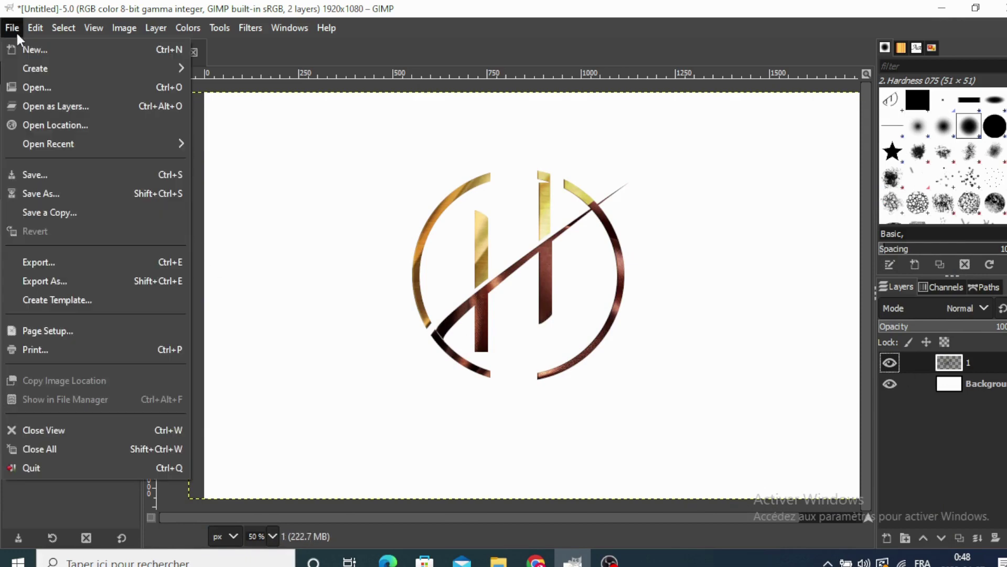
click(17, 88)
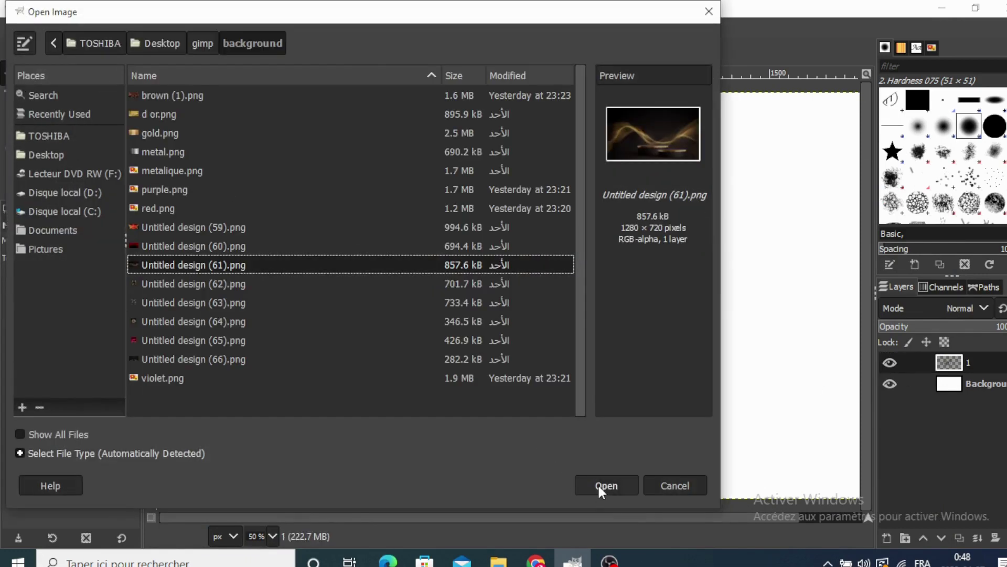
click(600, 485)
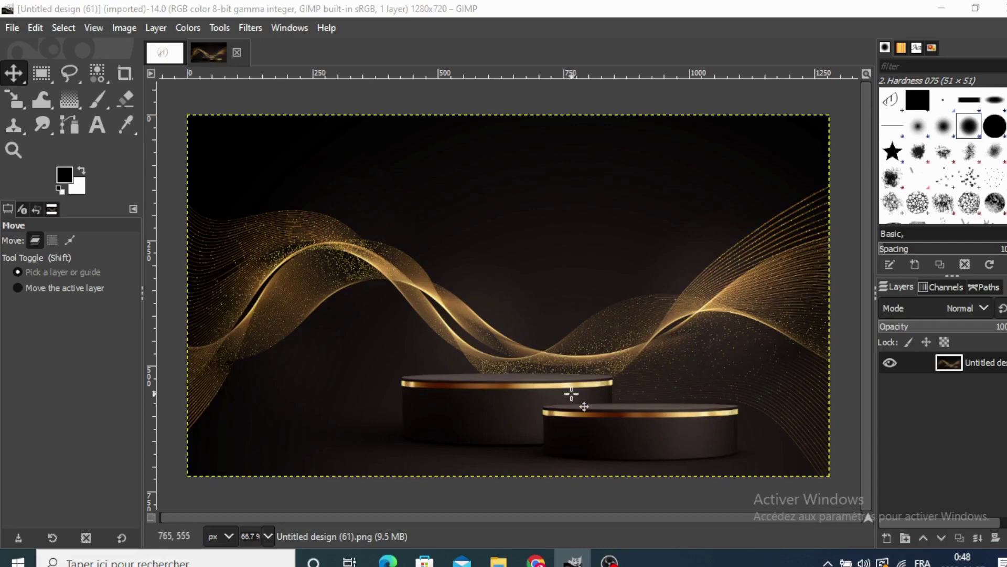
Scale the podium layer up to 1467×825 px.
click(14, 100)
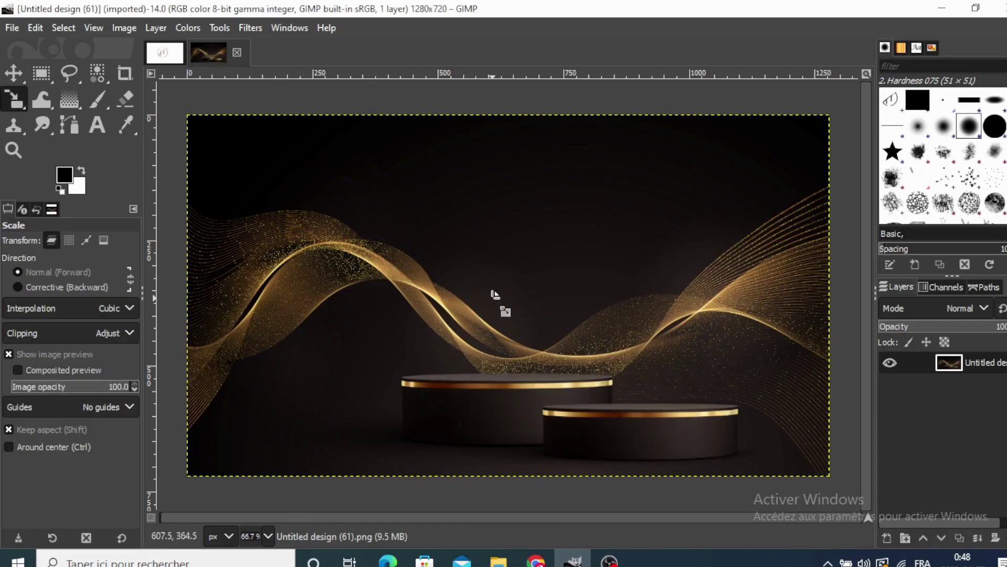
click(278, 151)
drag(187, 115, 172, 89)
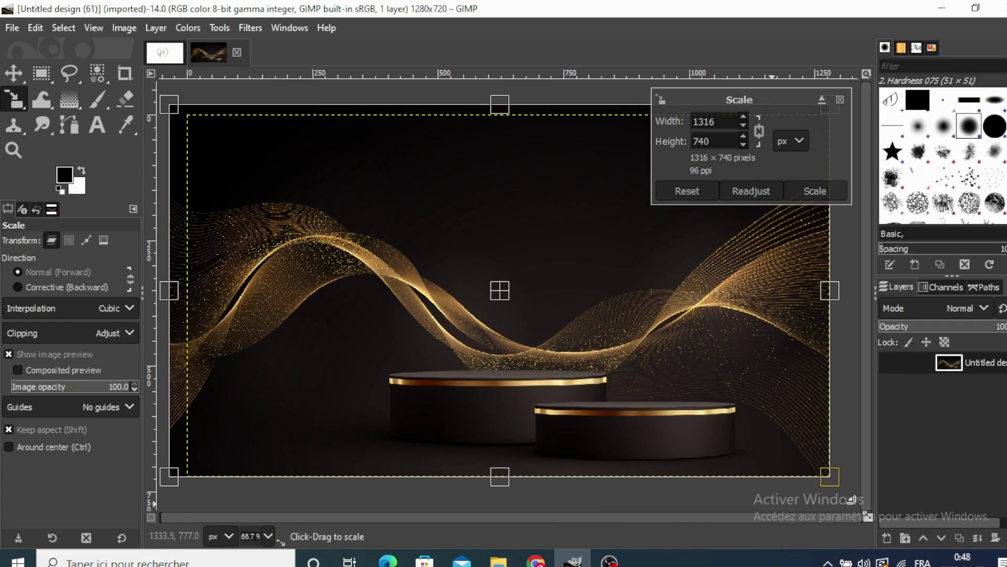
drag(829, 476, 859, 495)
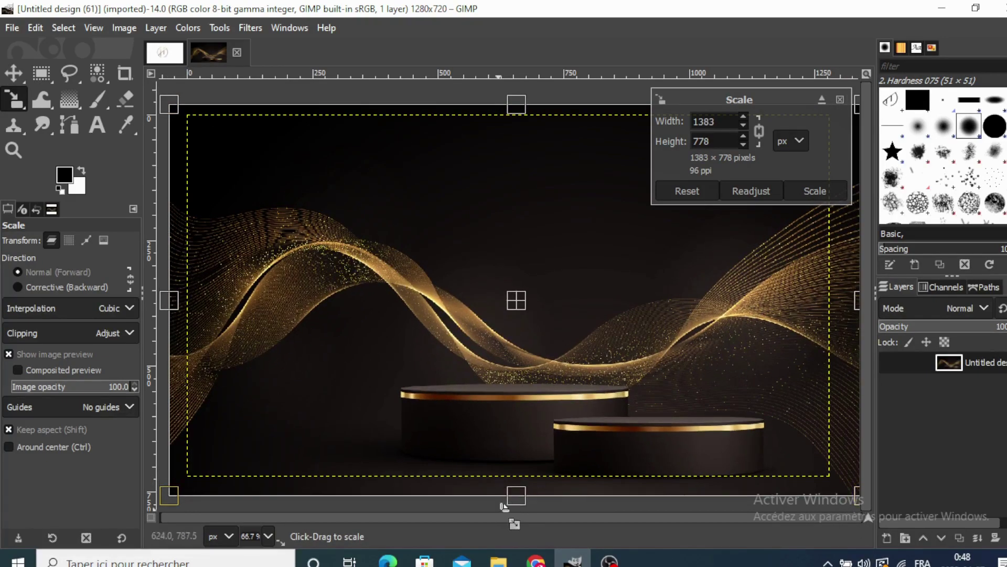
drag(516, 494, 516, 507)
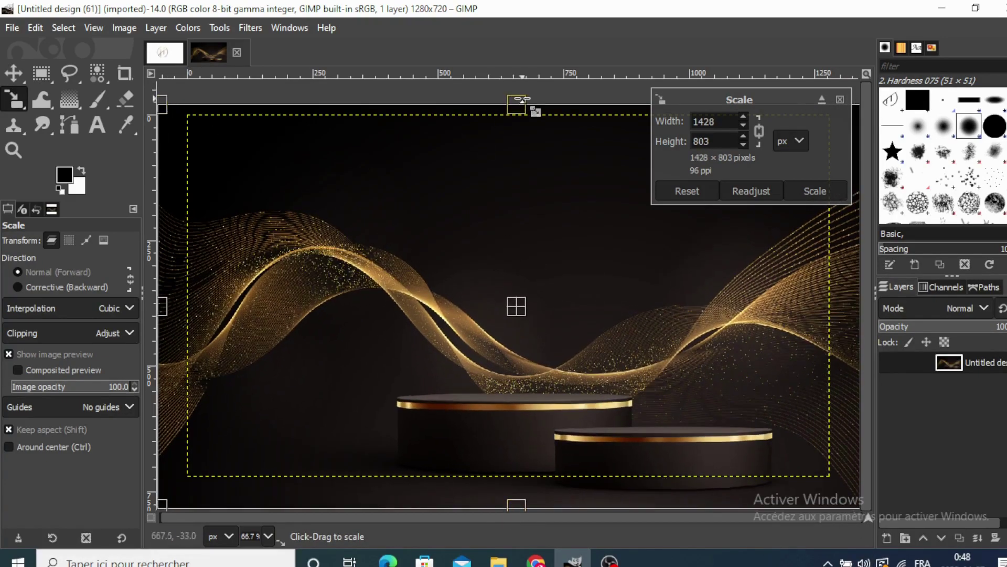
drag(516, 105, 517, 85)
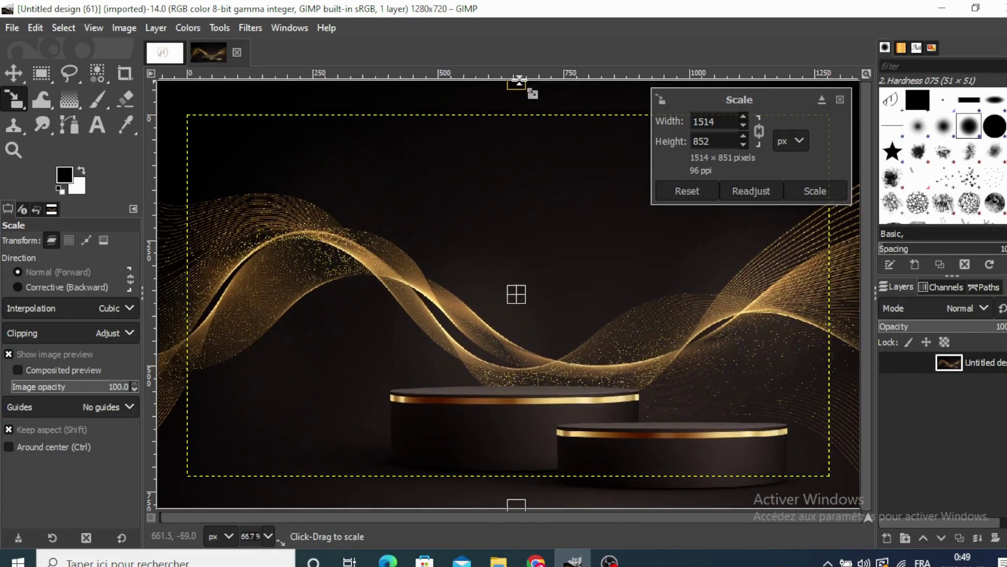
mouse_move(276, 295)
mouse_down()
mouse_move(222, 308)
mouse_move(250, 306)
mouse_up()
click(814, 191)
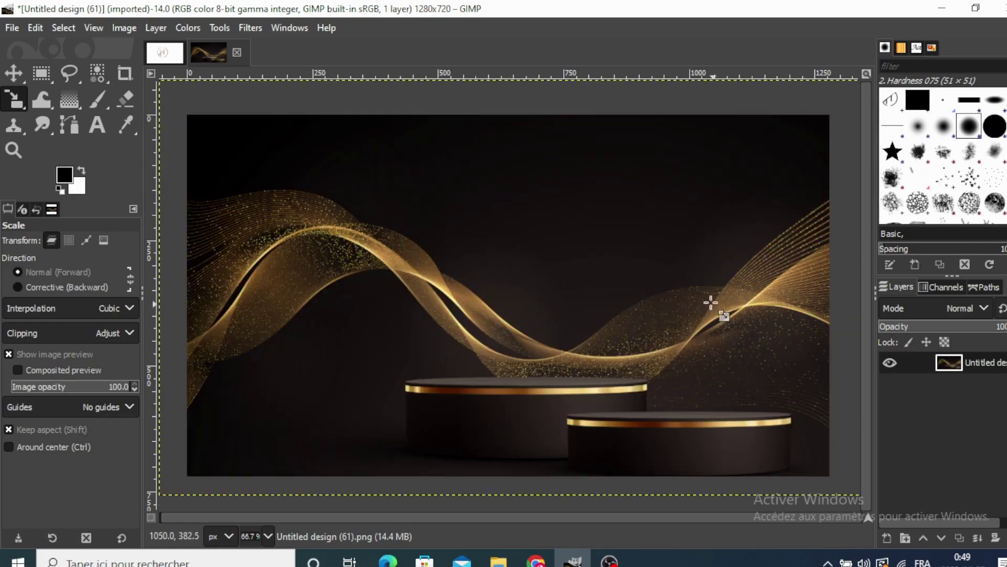
click(665, 288)
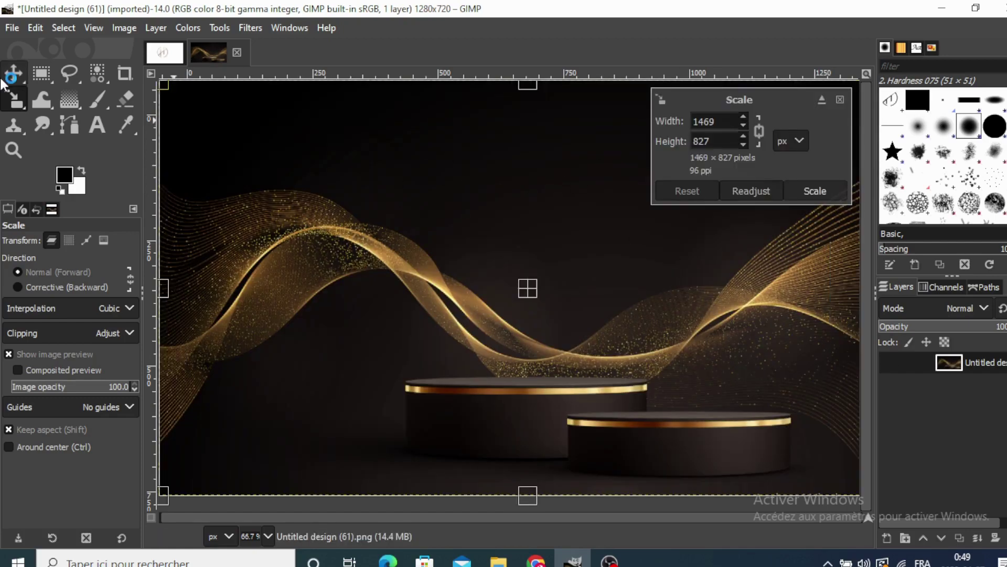
click(841, 99)
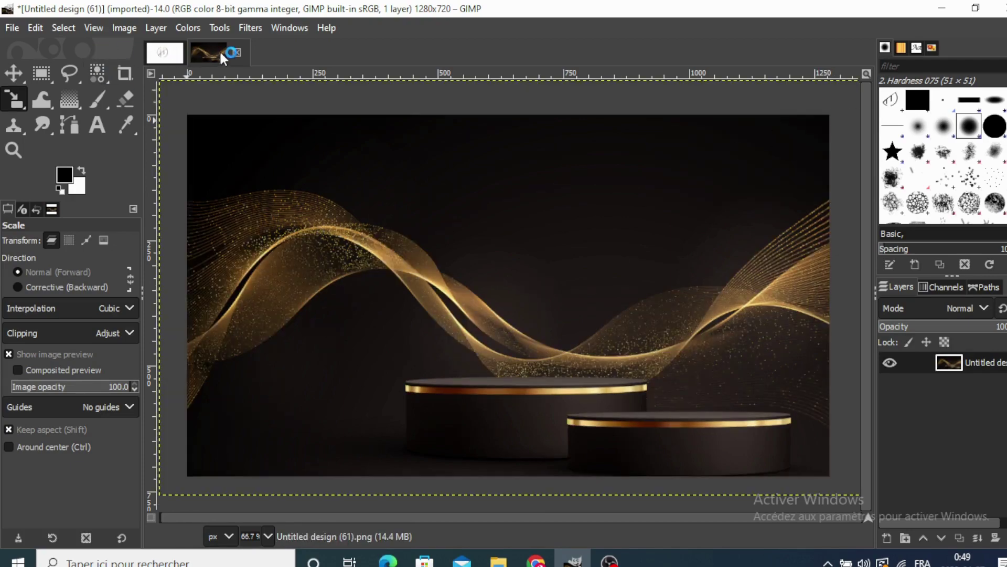
Drop the podium image into the monogram document and scale it up toward the canvas edges.
mouse_move(215, 49)
mouse_down()
mouse_move(140, 47)
mouse_move(400, 249)
mouse_up()
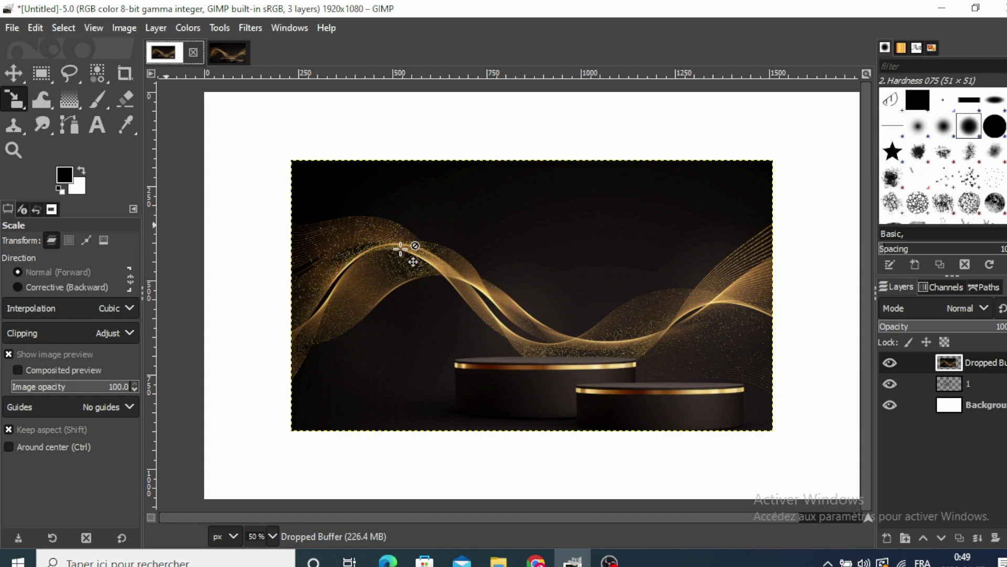
click(533, 297)
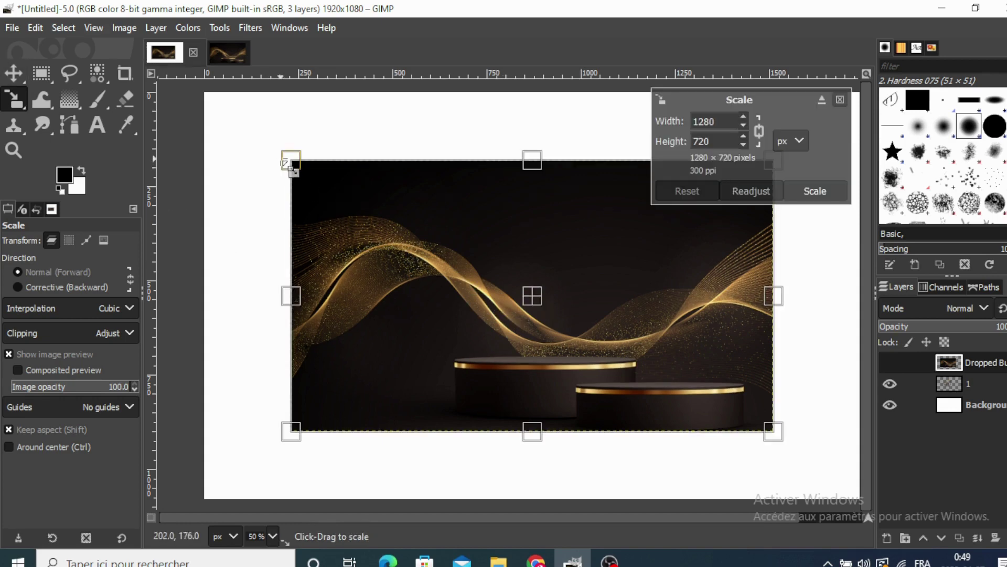
drag(284, 162, 203, 86)
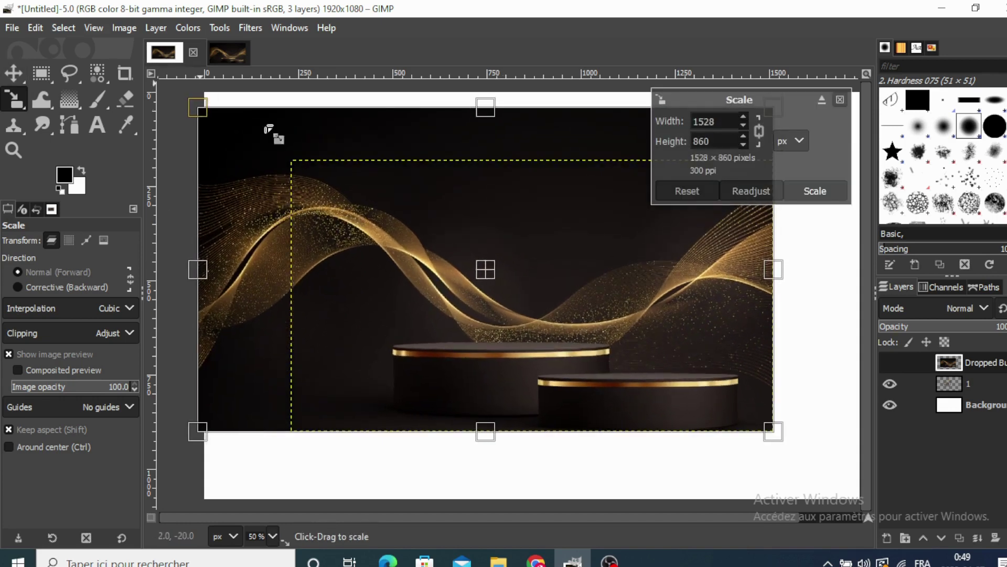
drag(772, 428, 844, 499)
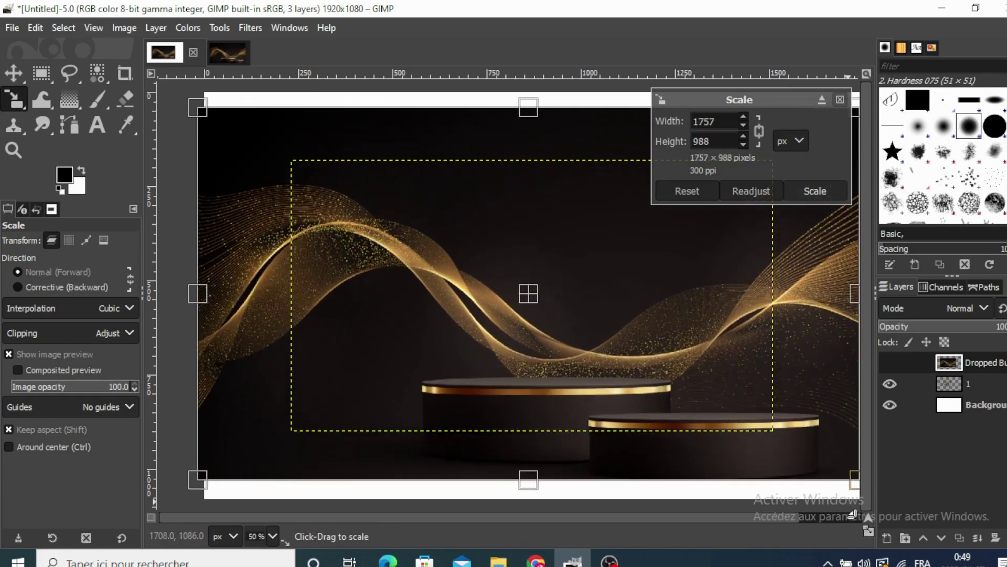
drag(528, 478, 524, 501)
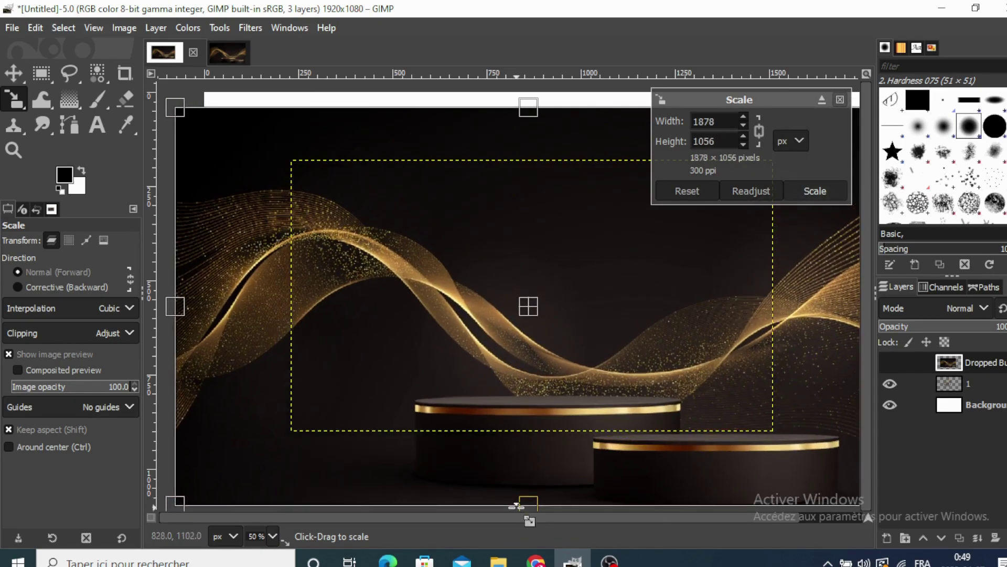
drag(526, 103, 527, 93)
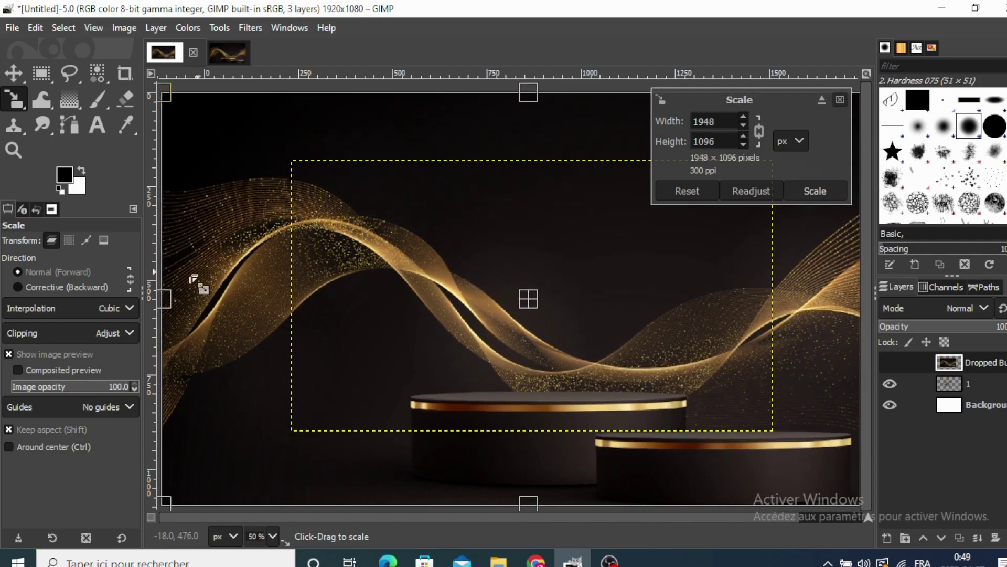
drag(168, 295, 207, 294)
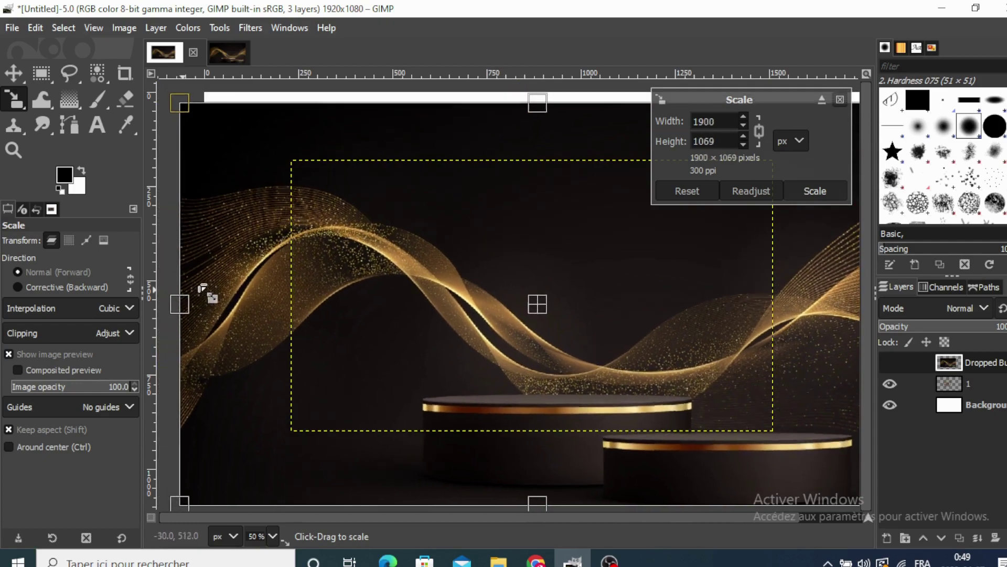
click(808, 192)
Reposition the Dropped Buffer layer and rescale it to 1912x1077 to fill the canvas.
click(533, 312)
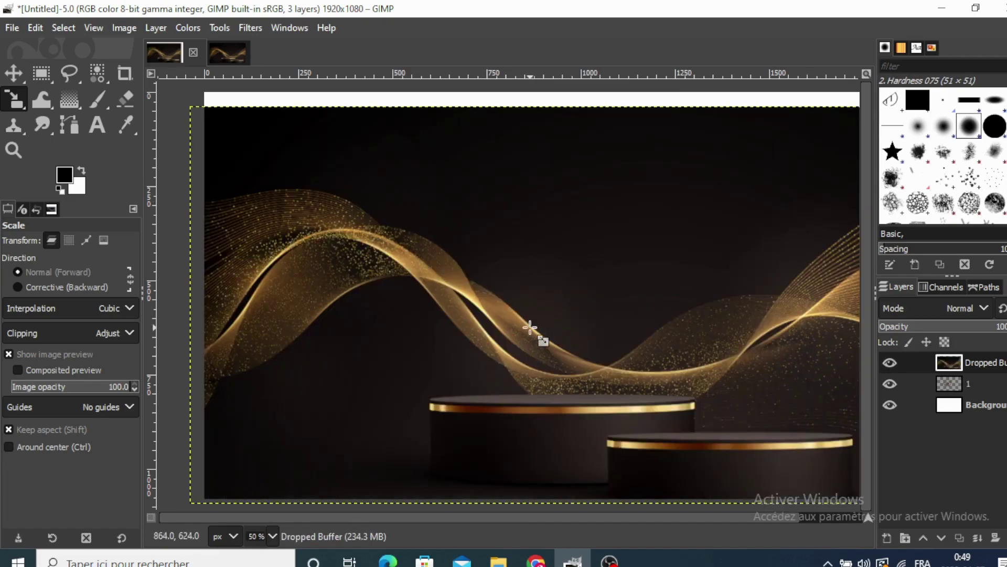
mouse_move(532, 291)
mouse_down()
mouse_move(430, 291)
mouse_move(490, 243)
mouse_up()
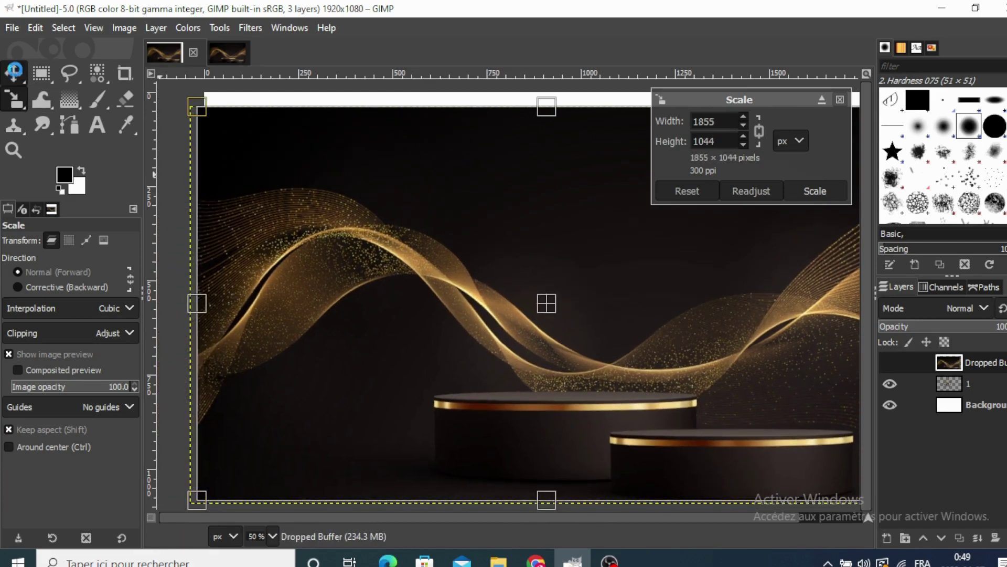
click(13, 73)
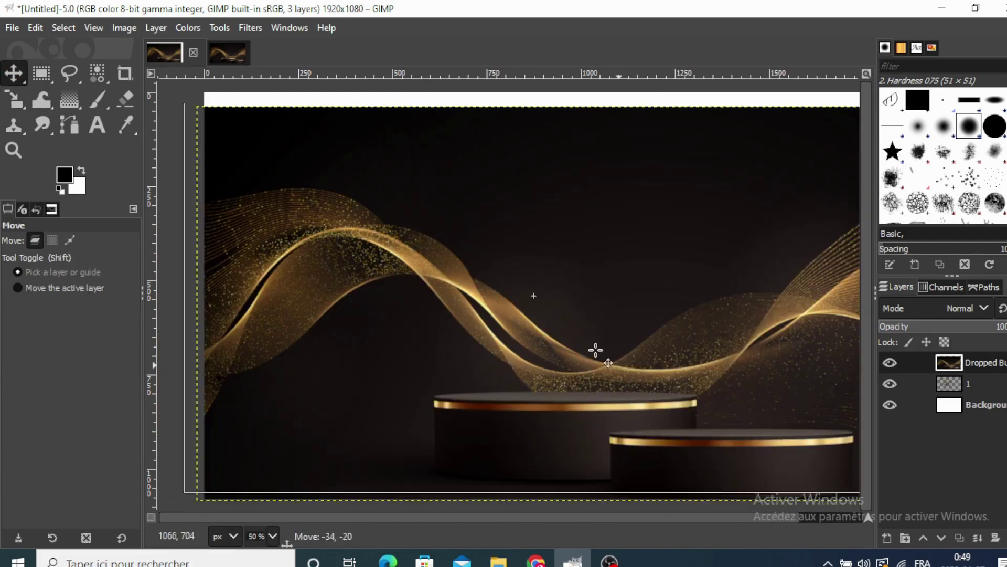
mouse_move(596, 352)
mouse_down()
mouse_move(578, 362)
mouse_move(577, 352)
mouse_up()
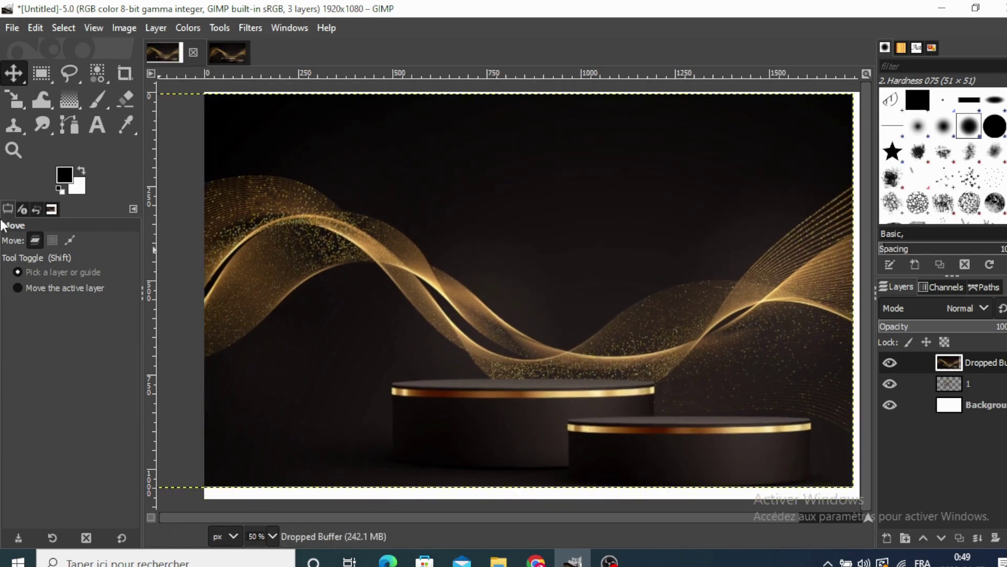
mouse_move(416, 269)
mouse_down()
mouse_move(424, 264)
mouse_move(403, 267)
mouse_up()
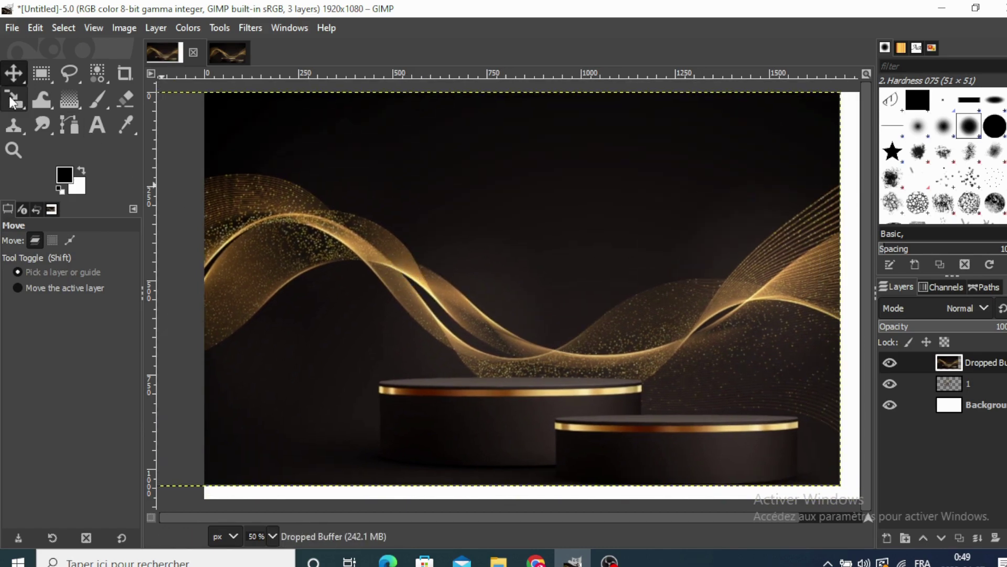
key(shift+s)
click(516, 268)
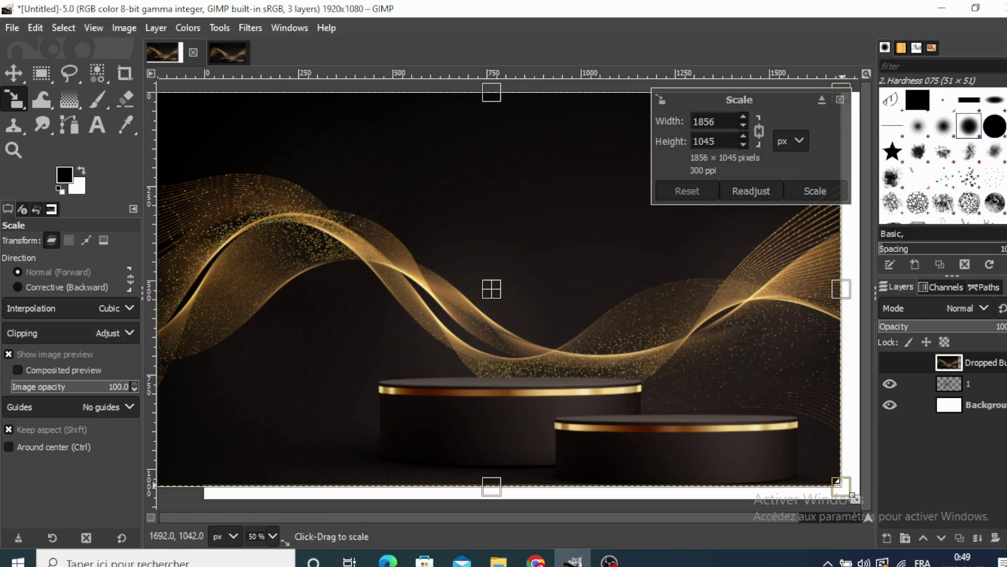
drag(840, 487, 850, 511)
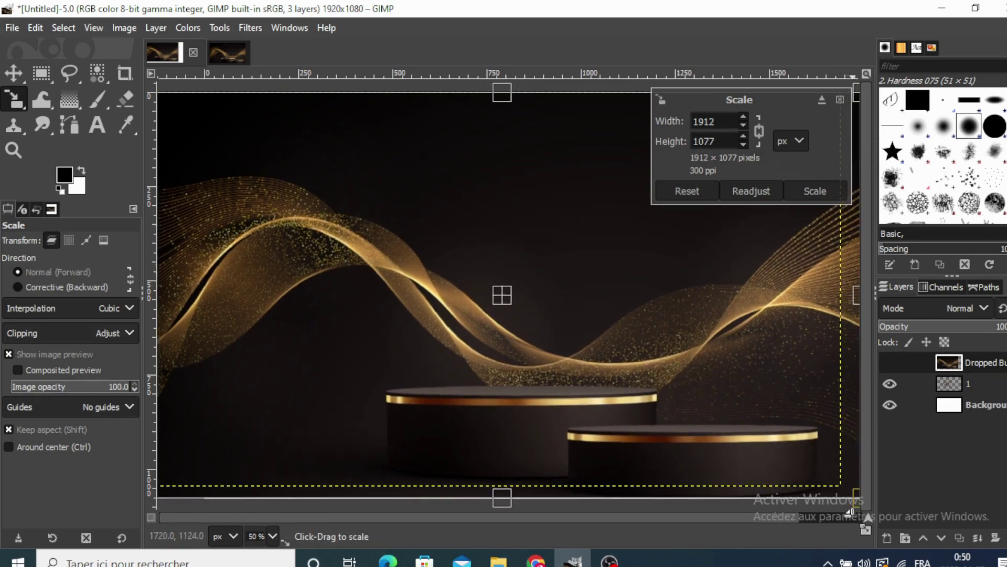
click(809, 191)
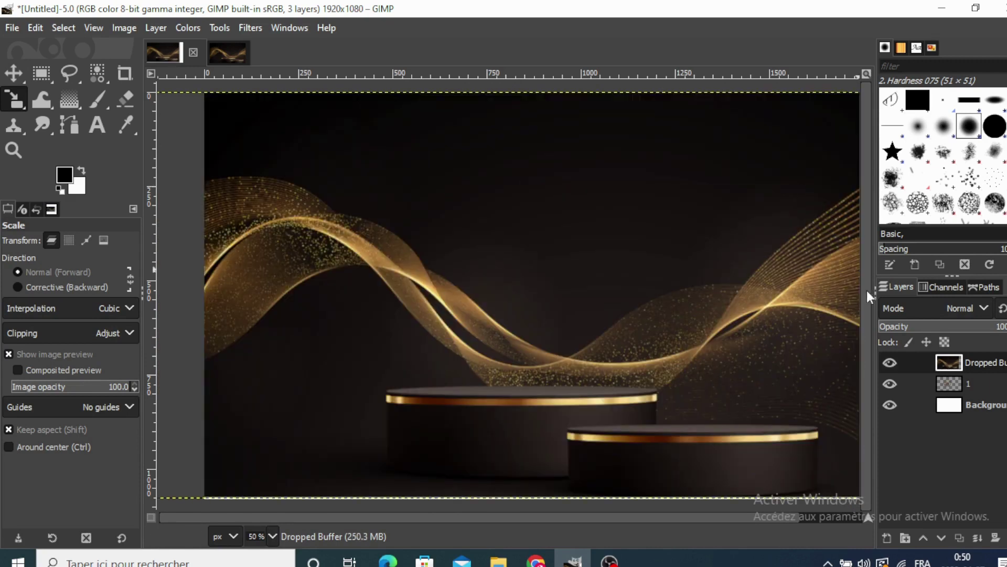
Move the backdrop layer beneath layer 1 and reposition the monogram and backdrop.
drag(949, 361, 948, 400)
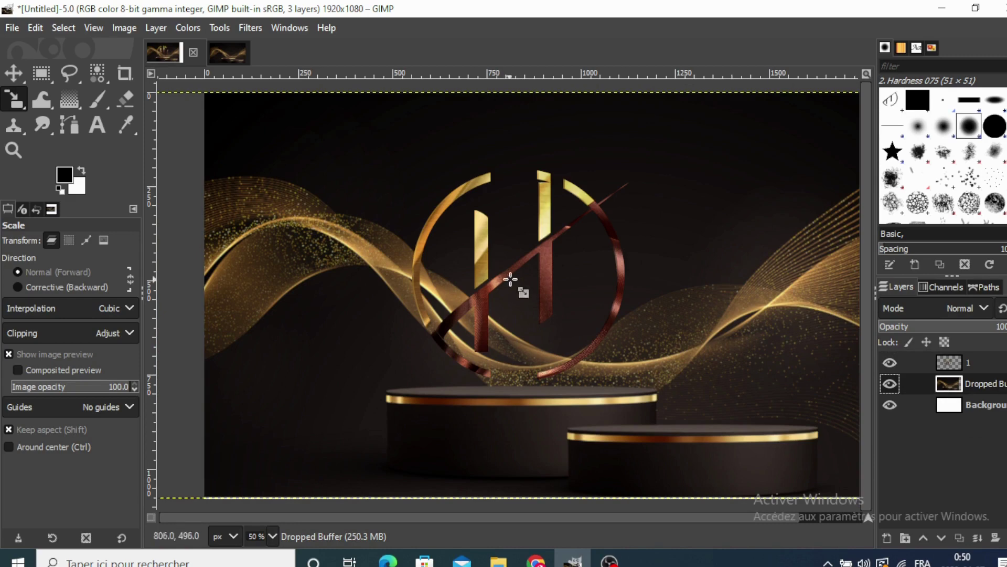
click(12, 73)
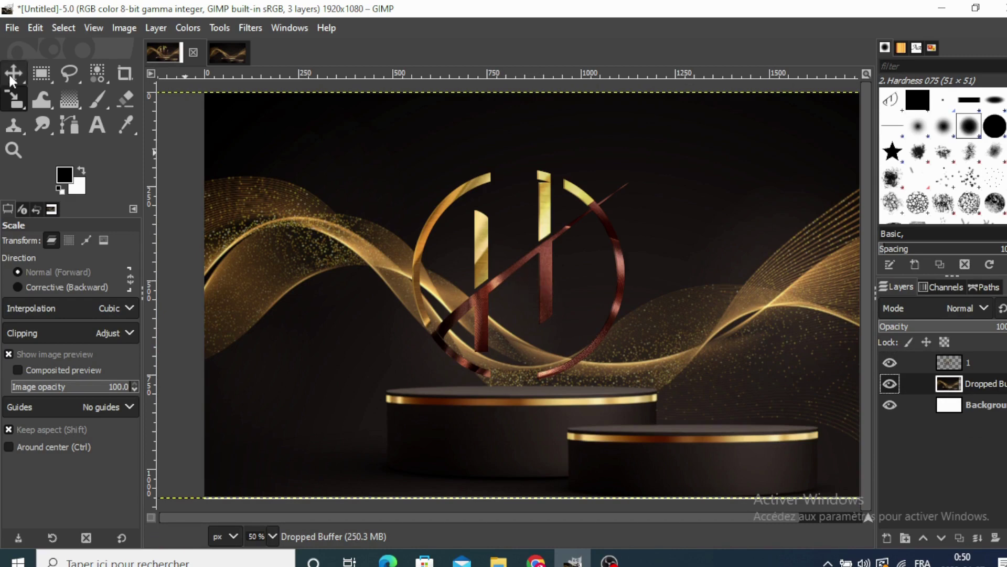
drag(533, 273, 584, 214)
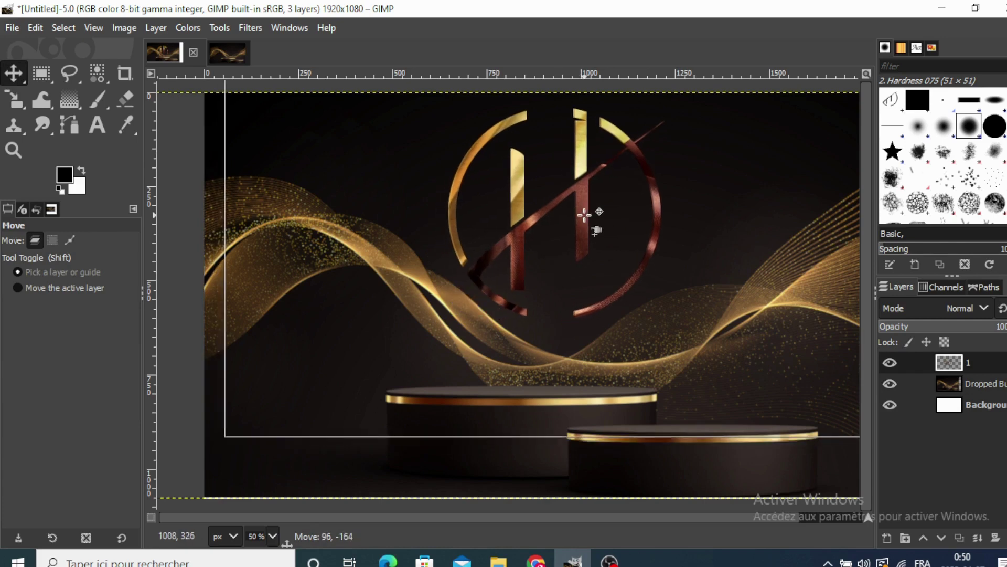
click(584, 218)
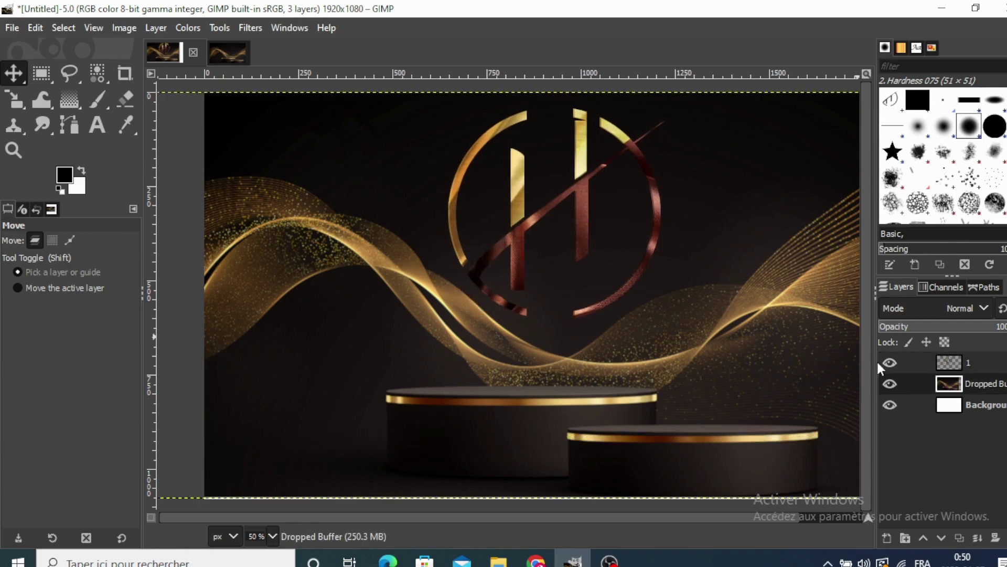
drag(513, 405, 474, 396)
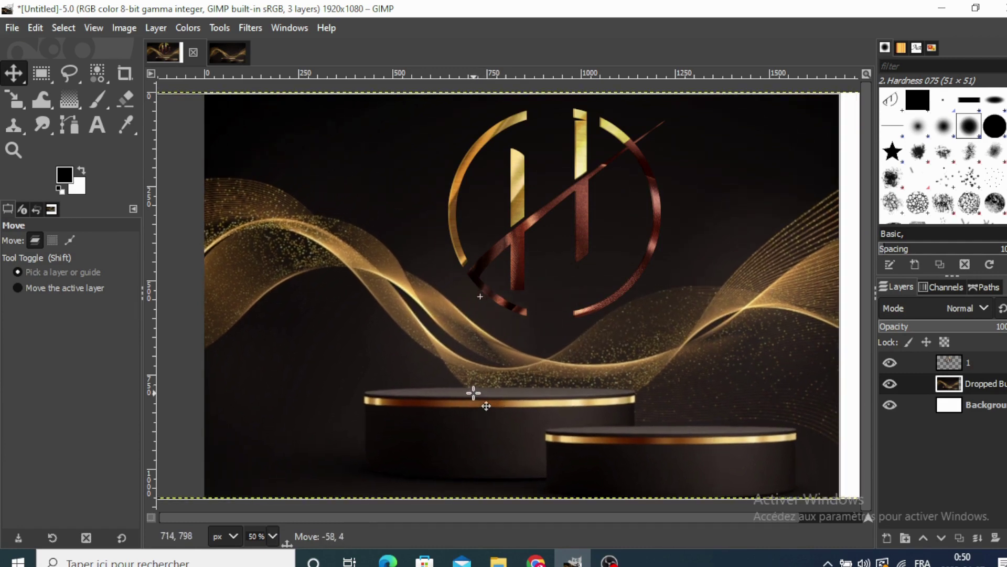
Scale the podium backdrop to about 1975×1113 so it covers the canvas.
click(7, 96)
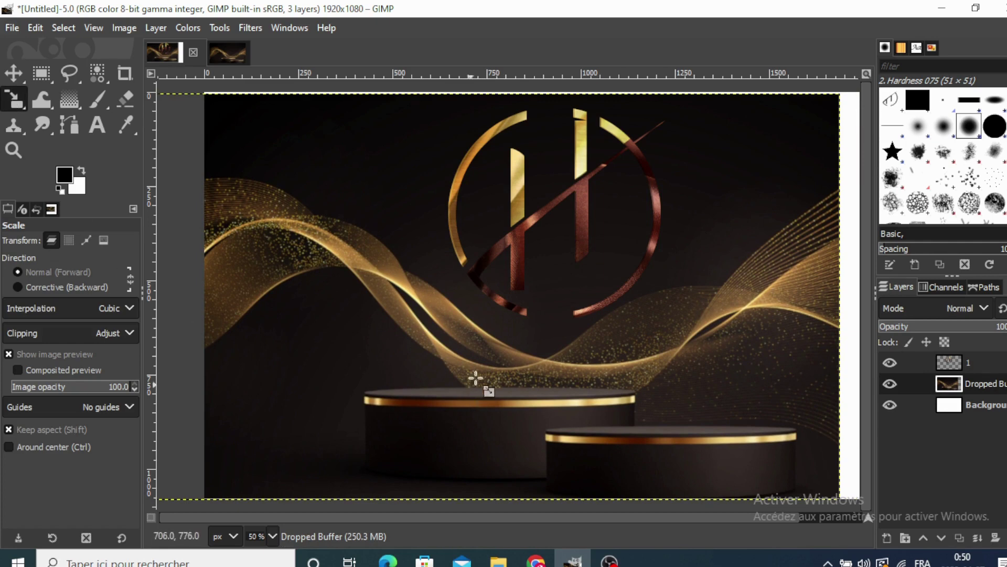
click(530, 354)
drag(841, 499, 861, 505)
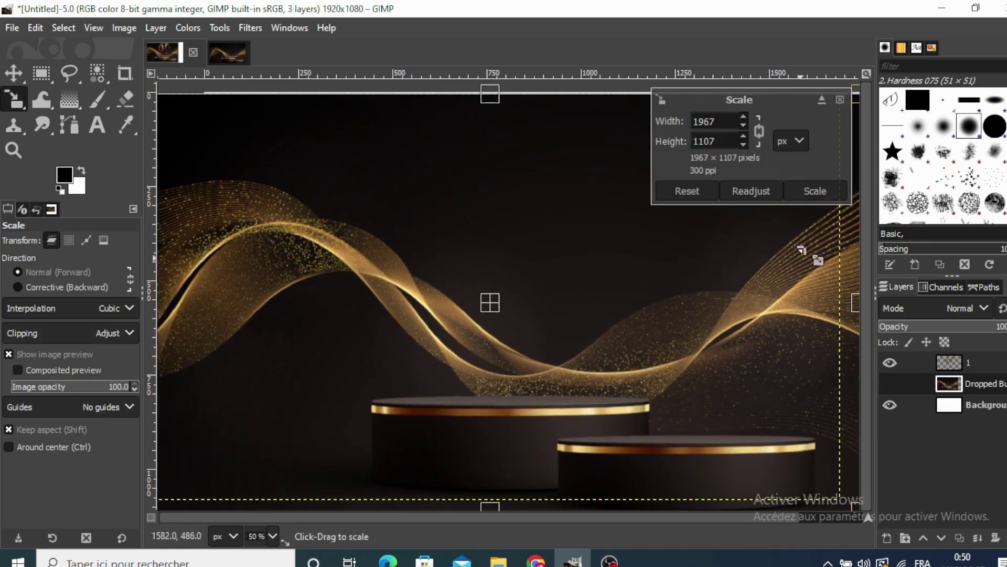
click(815, 189)
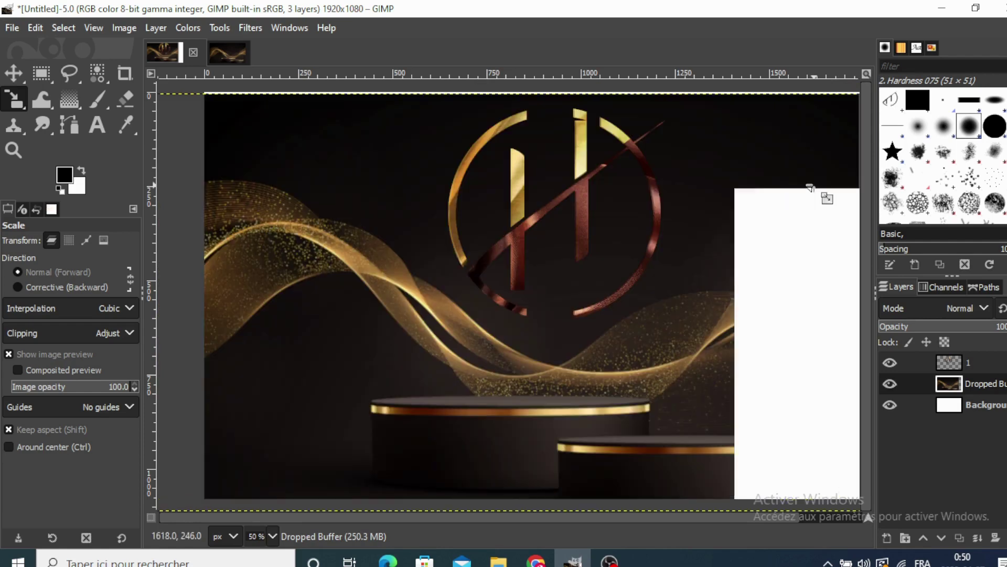
click(587, 215)
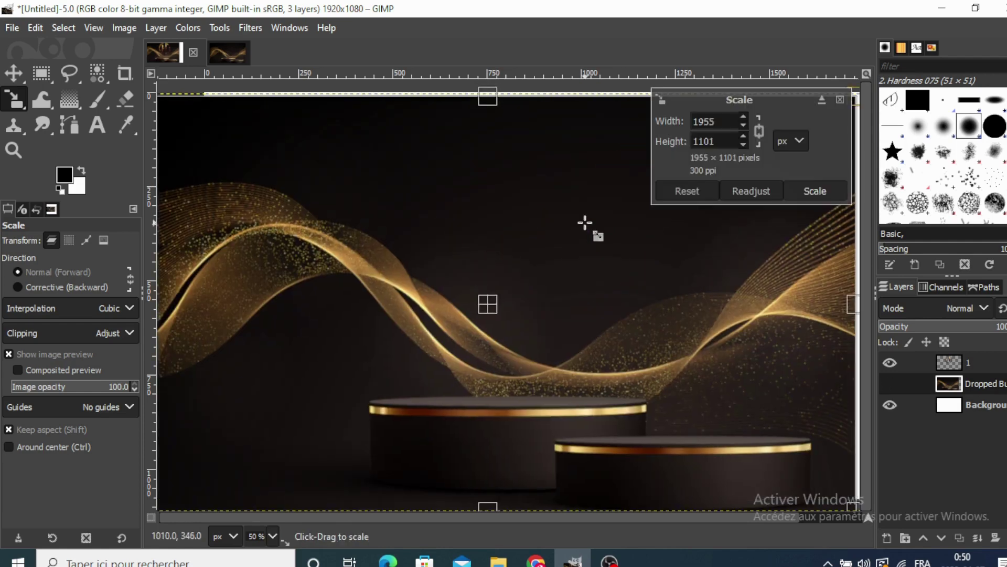
drag(585, 223, 592, 219)
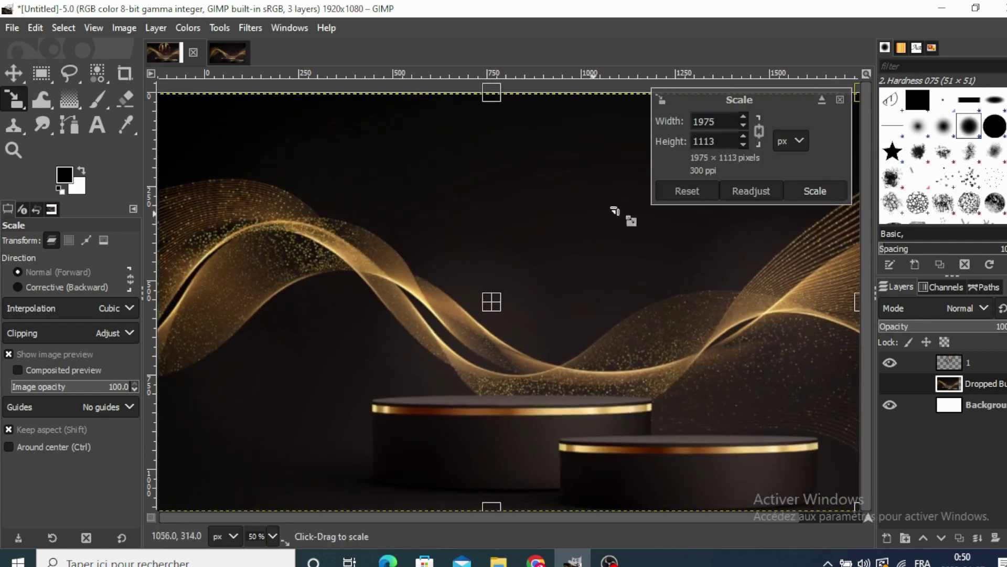
click(815, 192)
Nudge the H monogram slightly down and to the right.
click(14, 74)
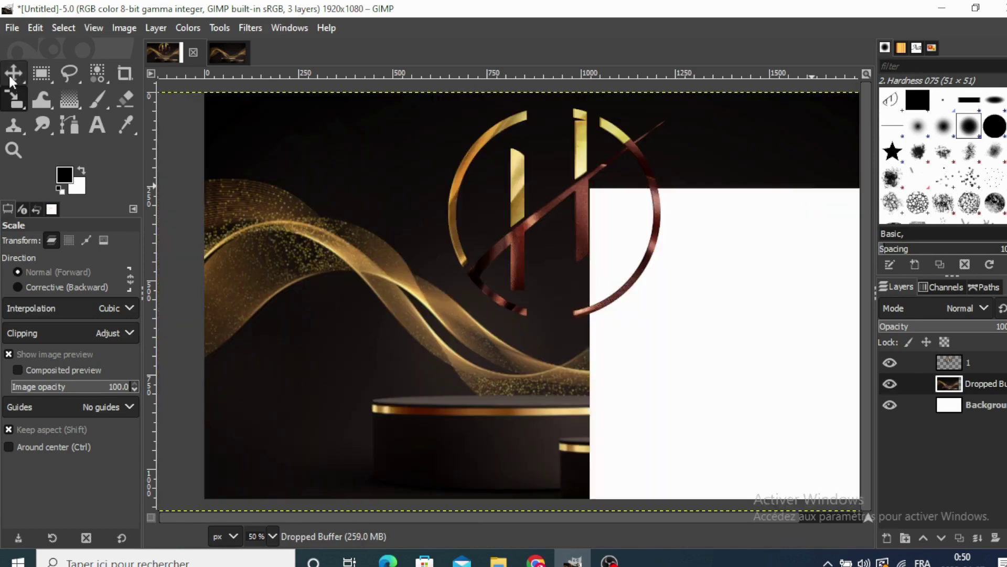
drag(507, 260, 516, 269)
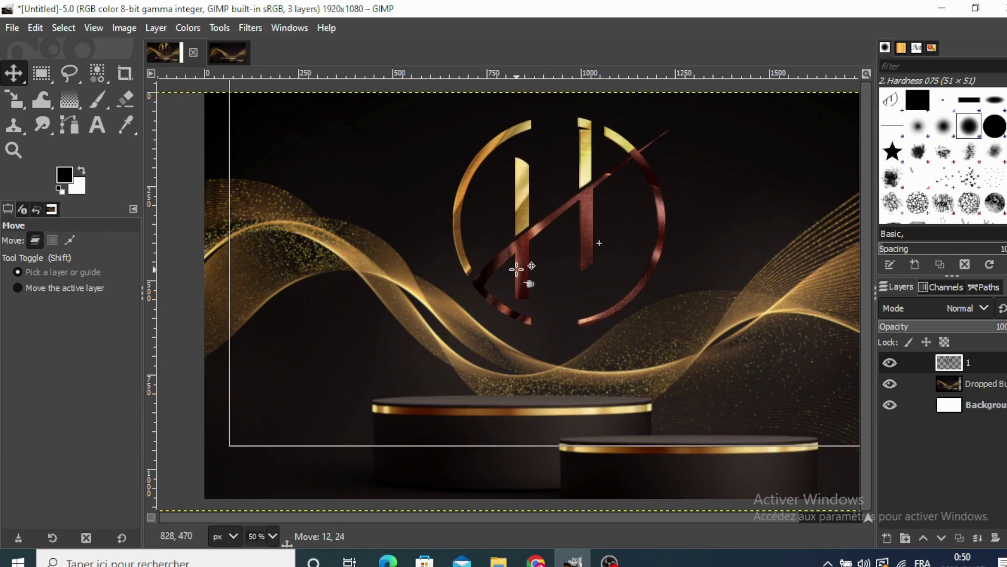
click(517, 269)
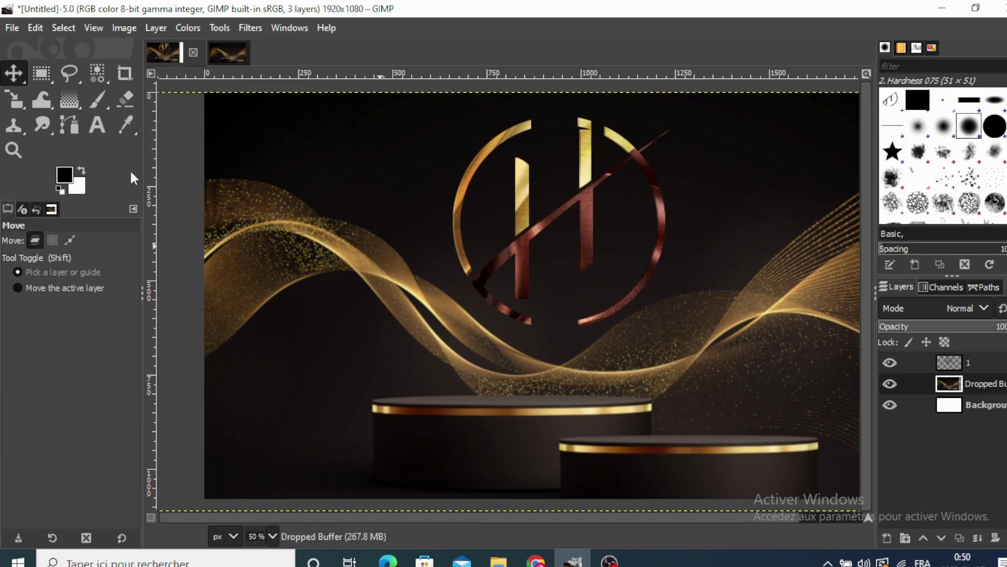
Select layer 1 and preview Drop Shadow (legacy), closing it unapplied.
click(946, 367)
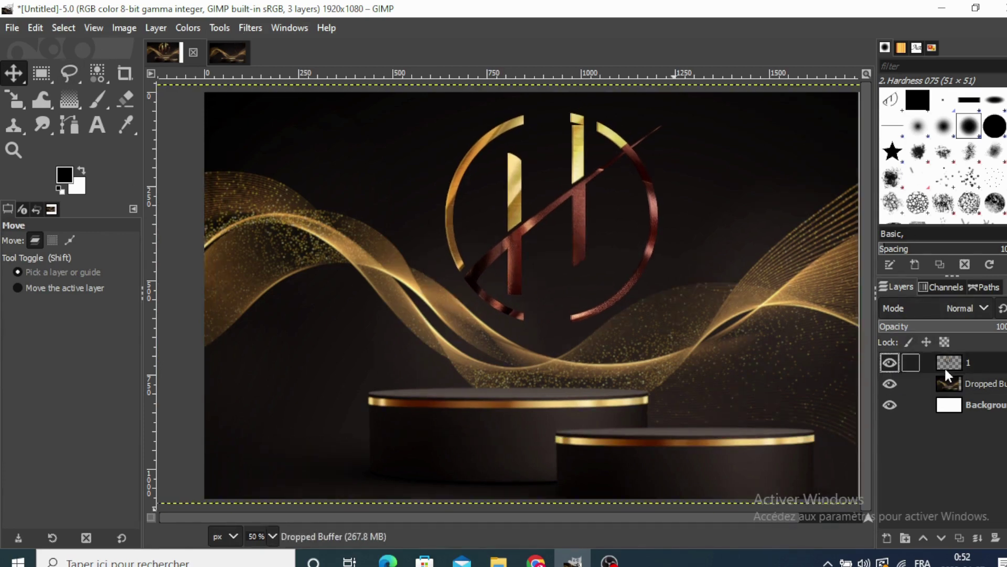
click(251, 25)
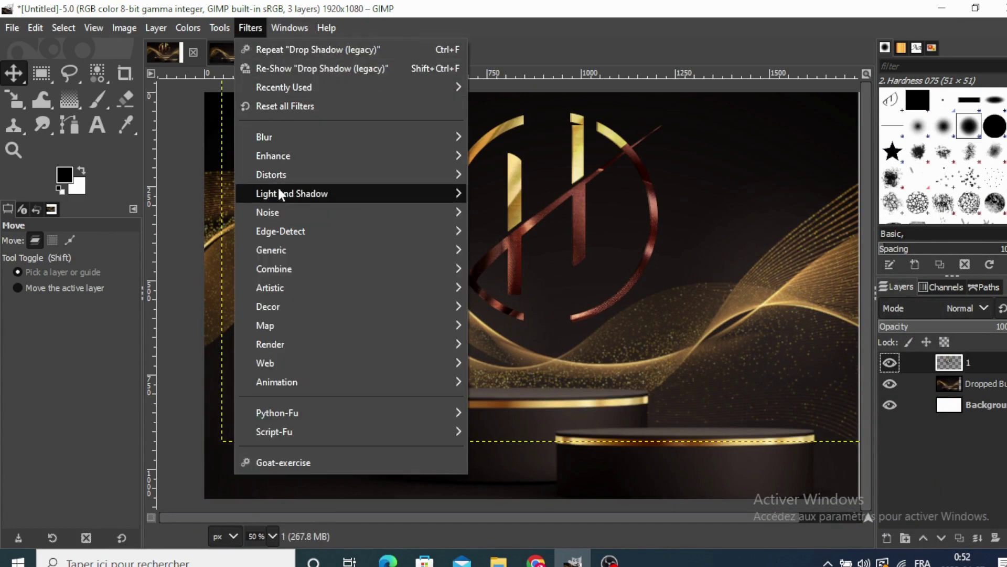
mouse_move(292, 193)
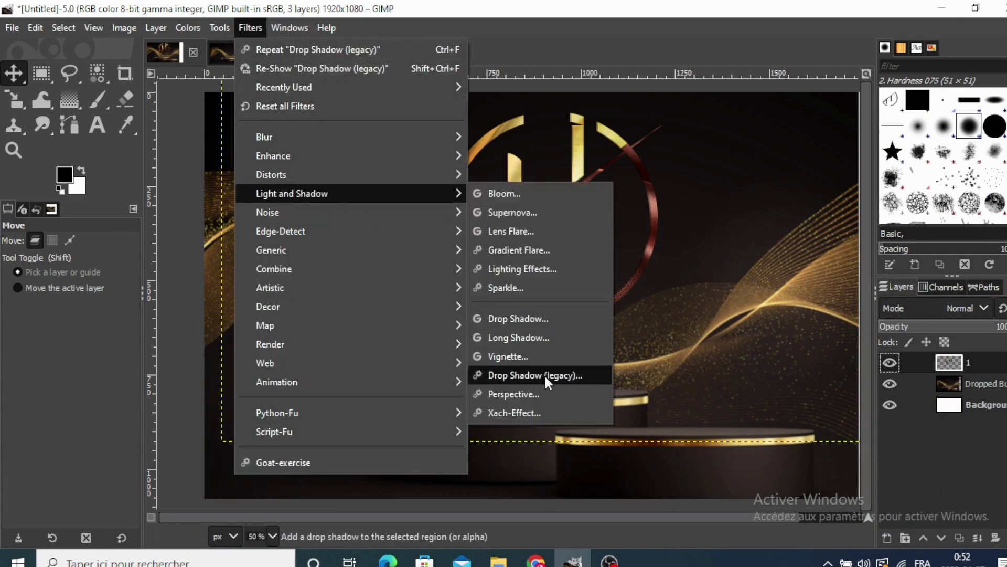
click(545, 376)
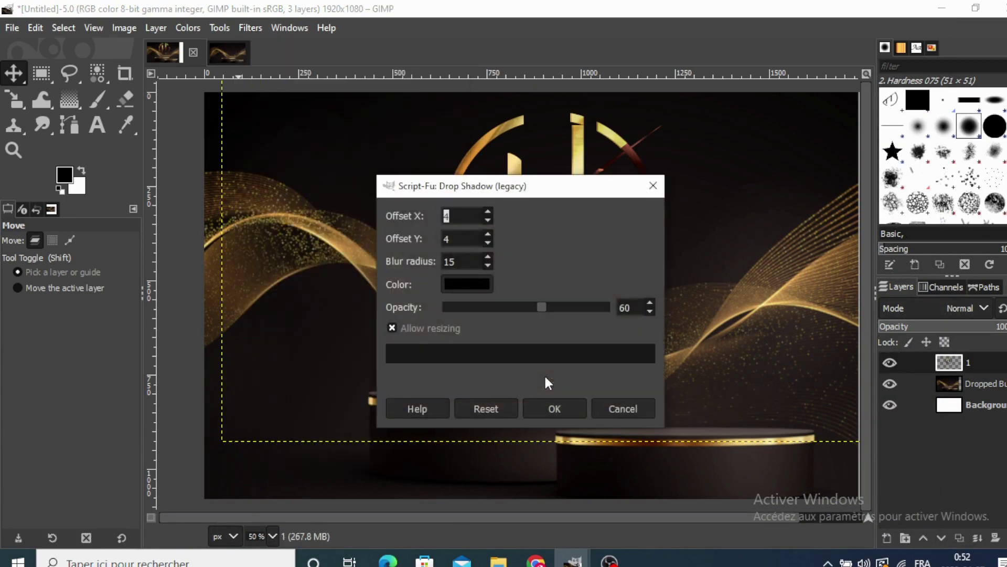
click(653, 186)
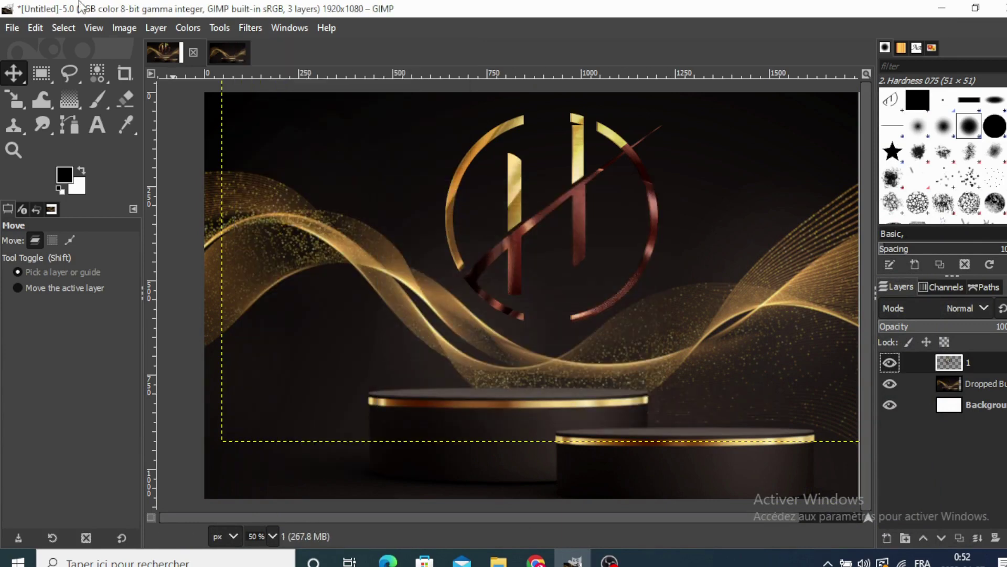
Apply a short black Long Shadow at a 59.61° angle to the monogram.
click(242, 26)
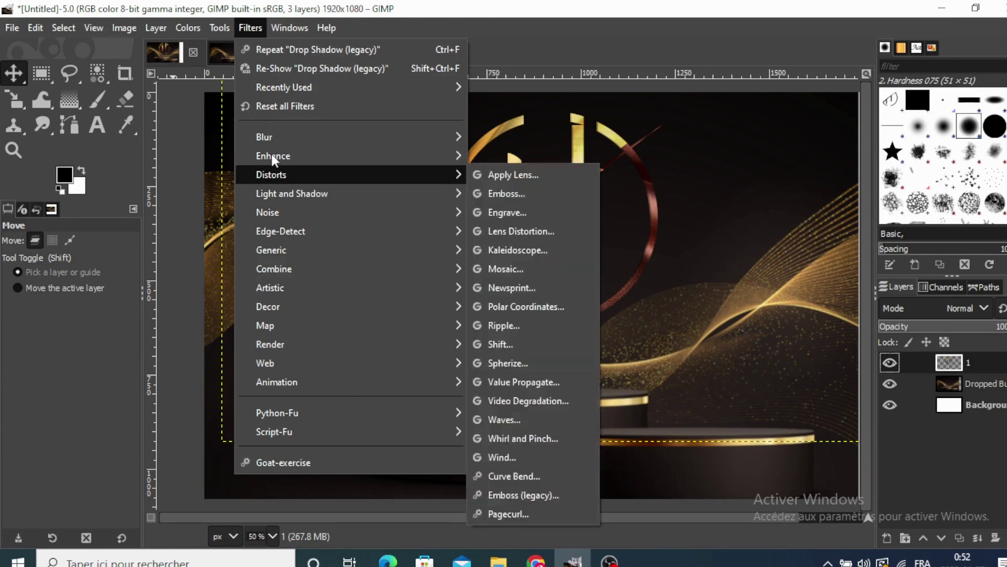
mouse_move(292, 193)
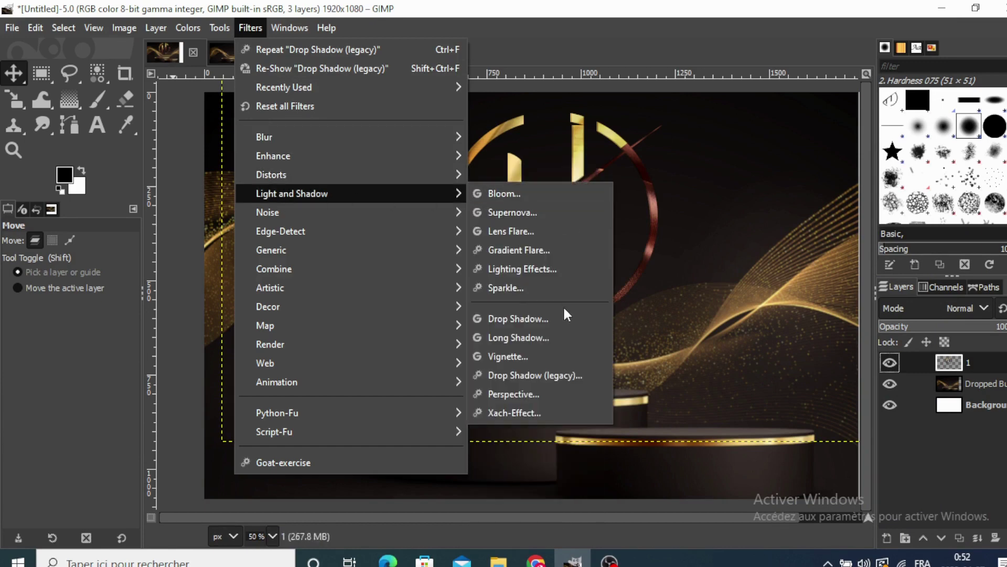
click(562, 331)
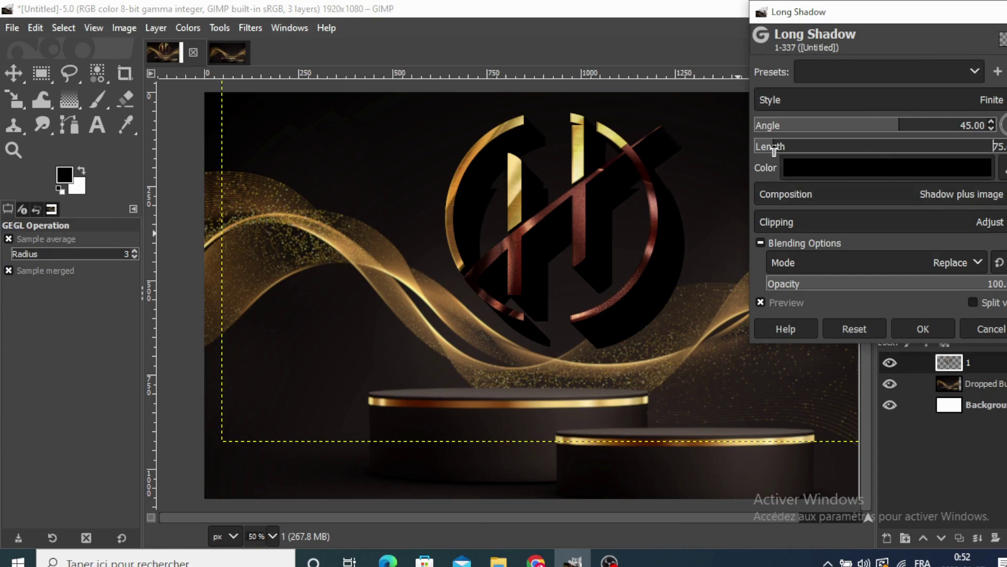
drag(777, 149, 760, 157)
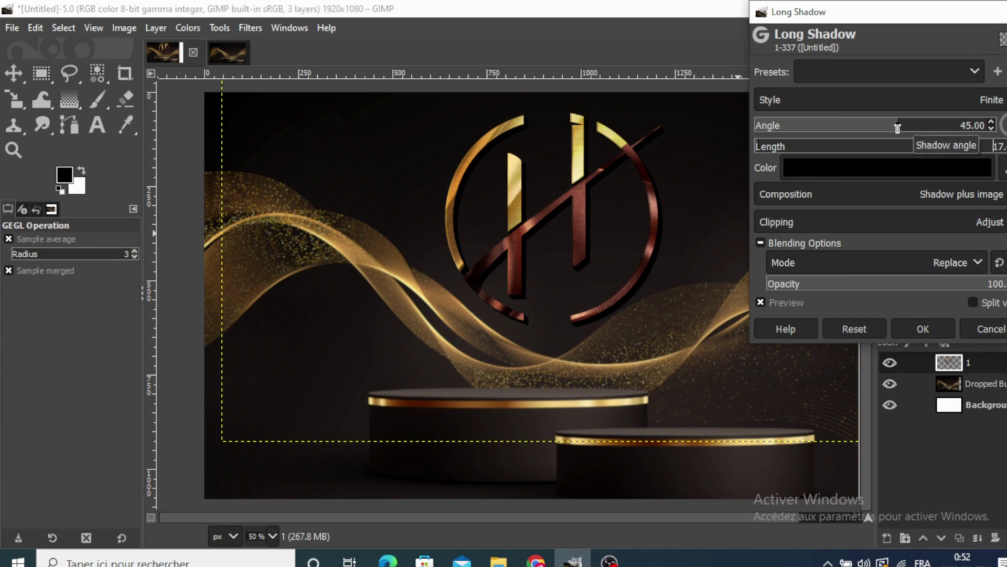
mouse_move(897, 127)
mouse_down()
mouse_move(876, 130)
mouse_move(908, 136)
mouse_up()
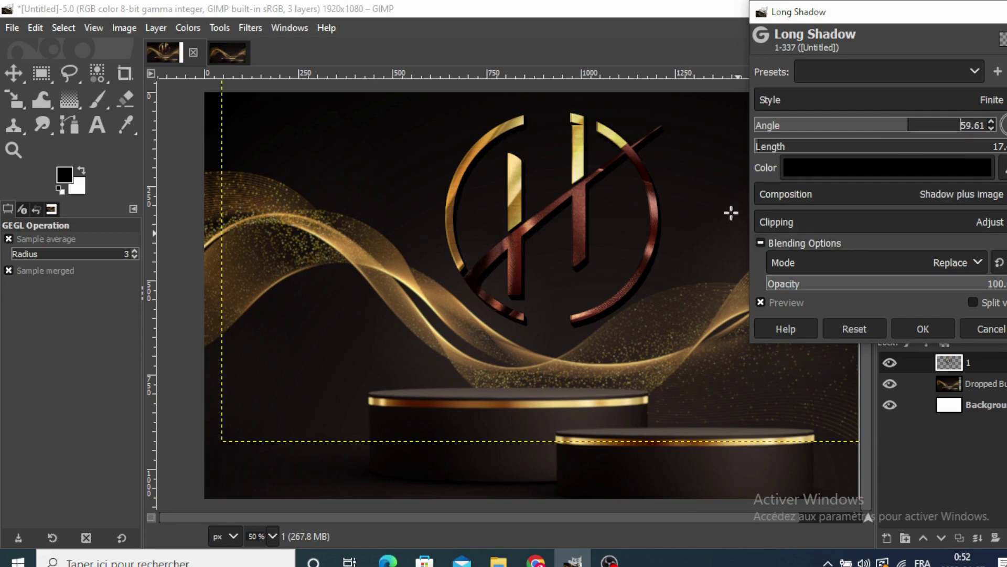
click(926, 331)
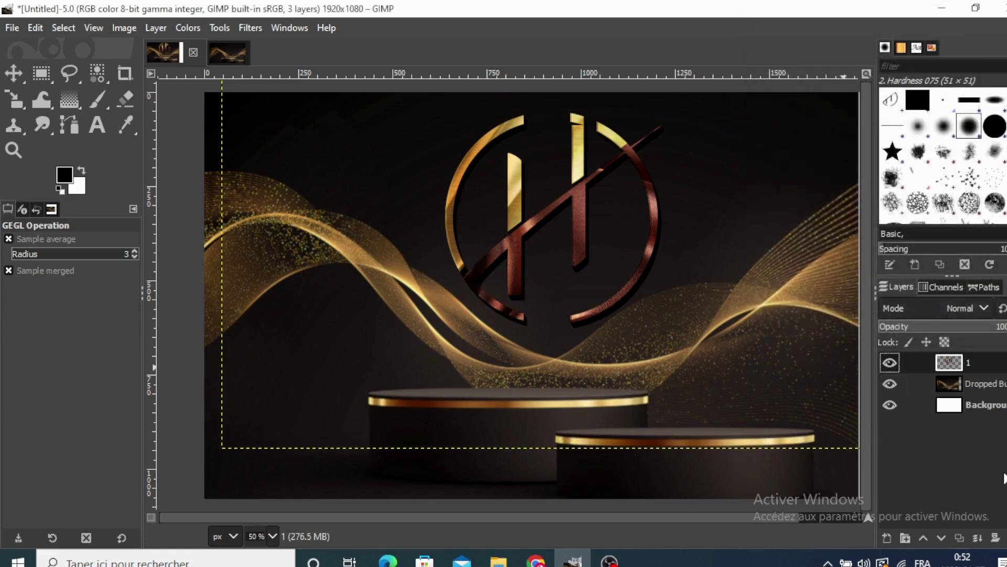
Apply a second Long Shadow with length about 5 and angle -70.13°.
click(247, 27)
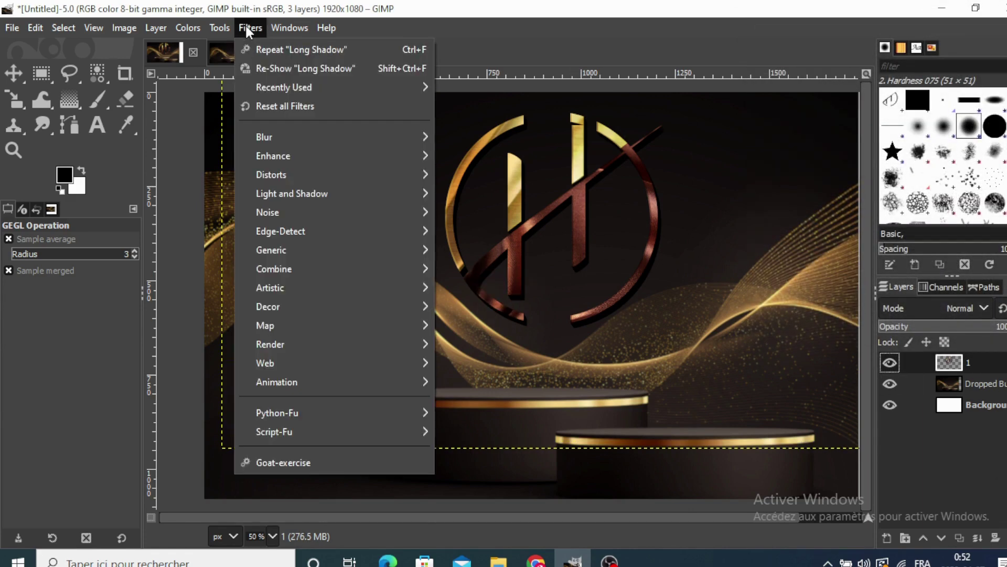
mouse_move(292, 193)
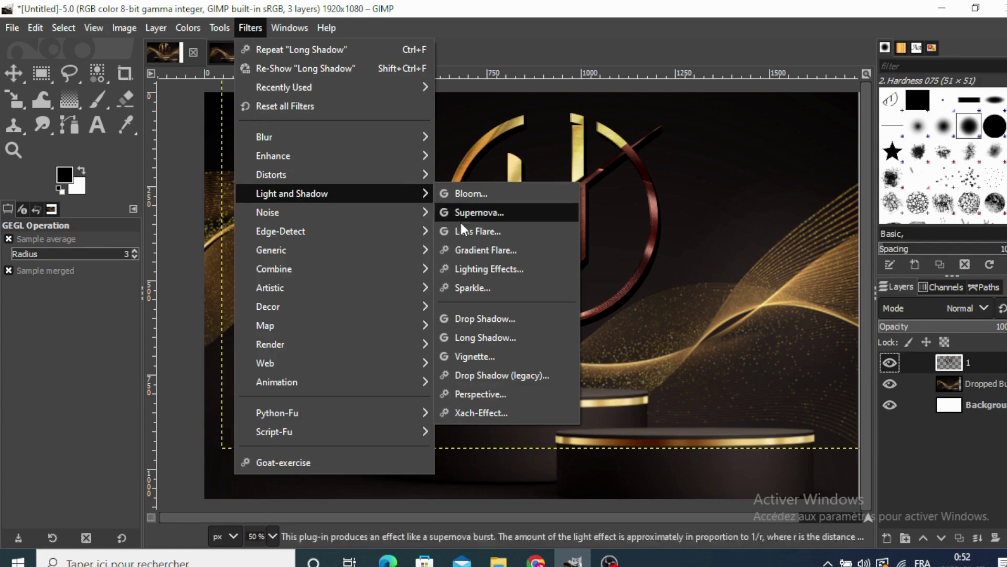
click(486, 337)
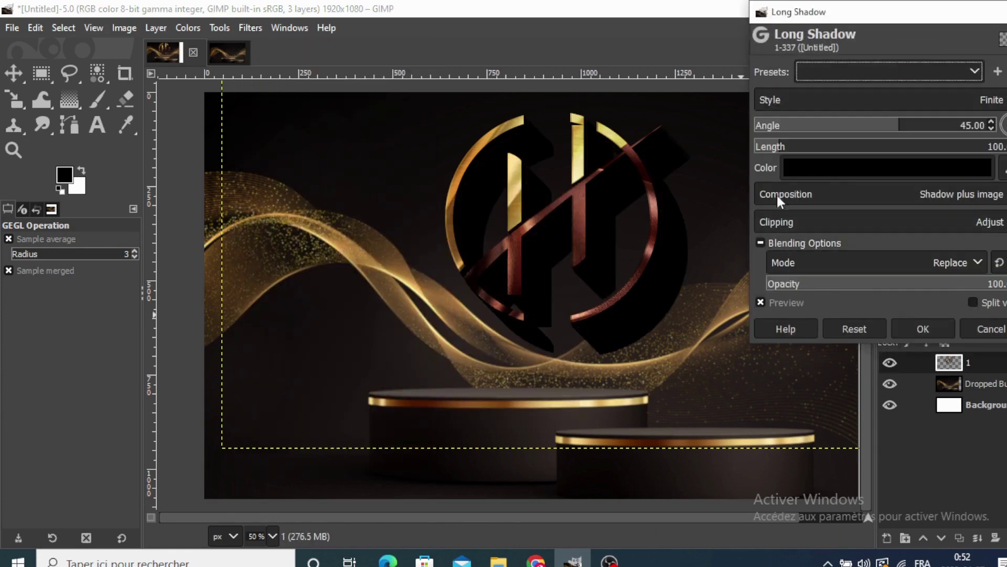
drag(776, 150, 756, 150)
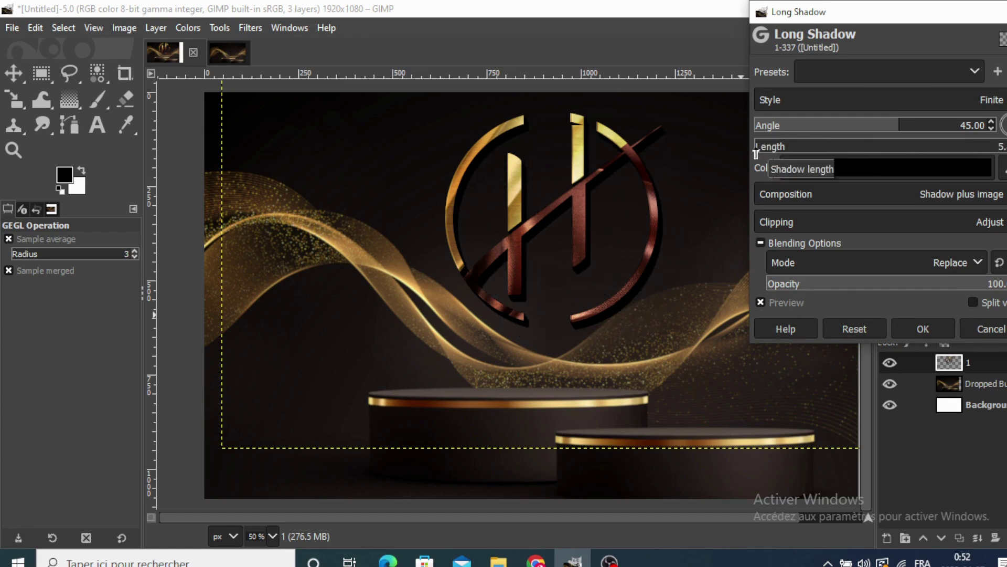
click(881, 126)
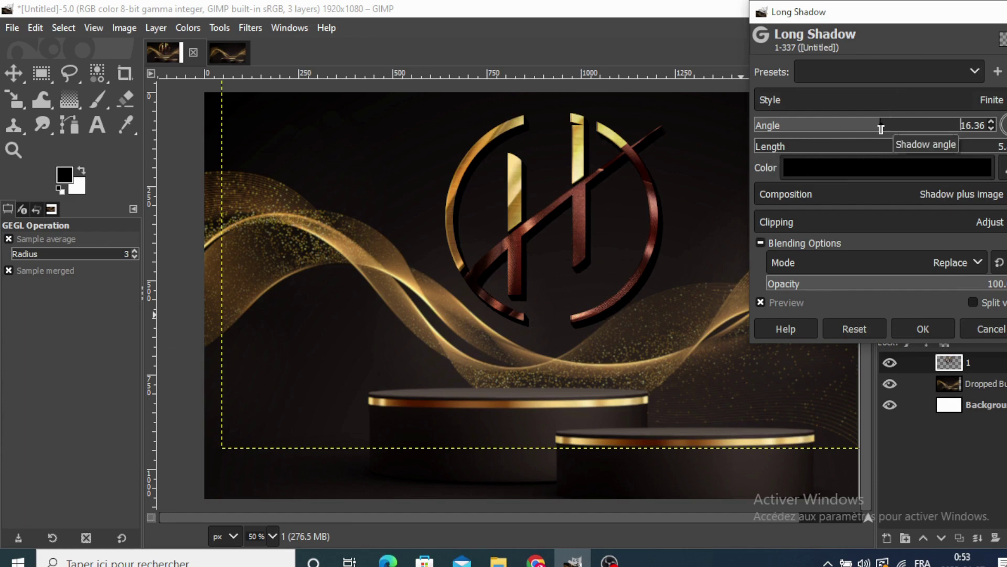
mouse_move(882, 126)
mouse_down()
mouse_move(842, 125)
mouse_move(893, 132)
mouse_move(864, 133)
mouse_up()
drag(865, 133, 825, 133)
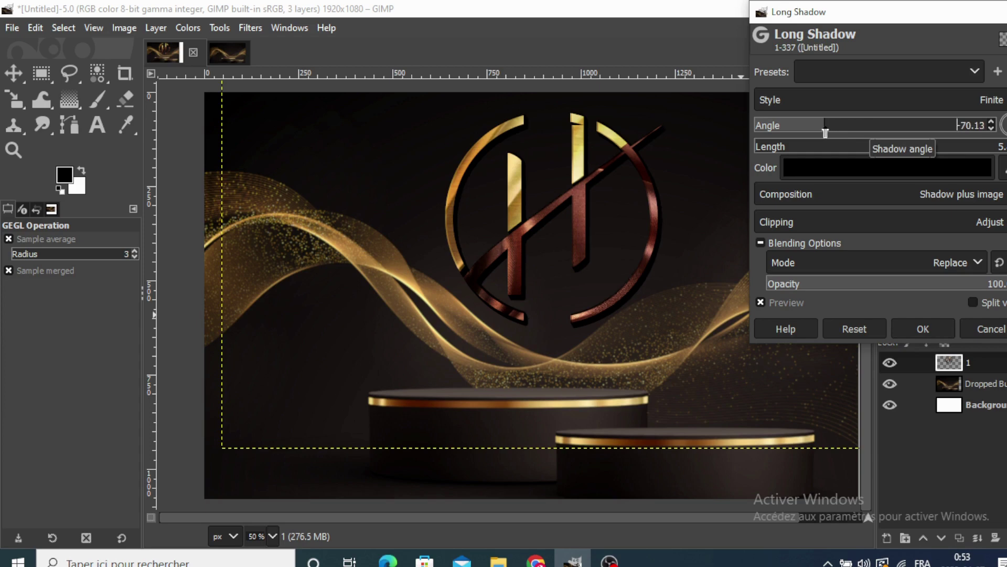
click(926, 328)
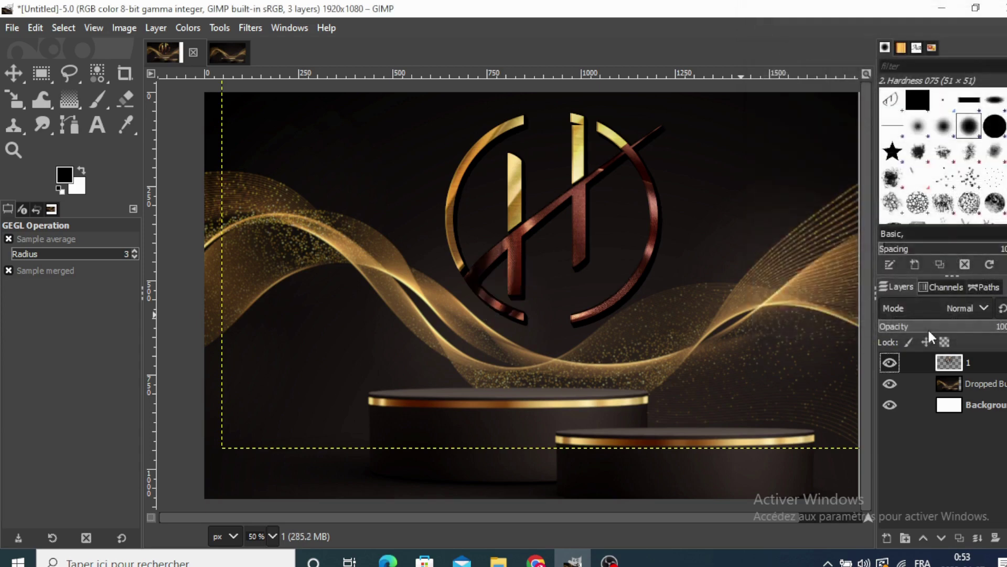
Merge layer 1 down into the Dropped Buffer podium layer.
right_click(953, 371)
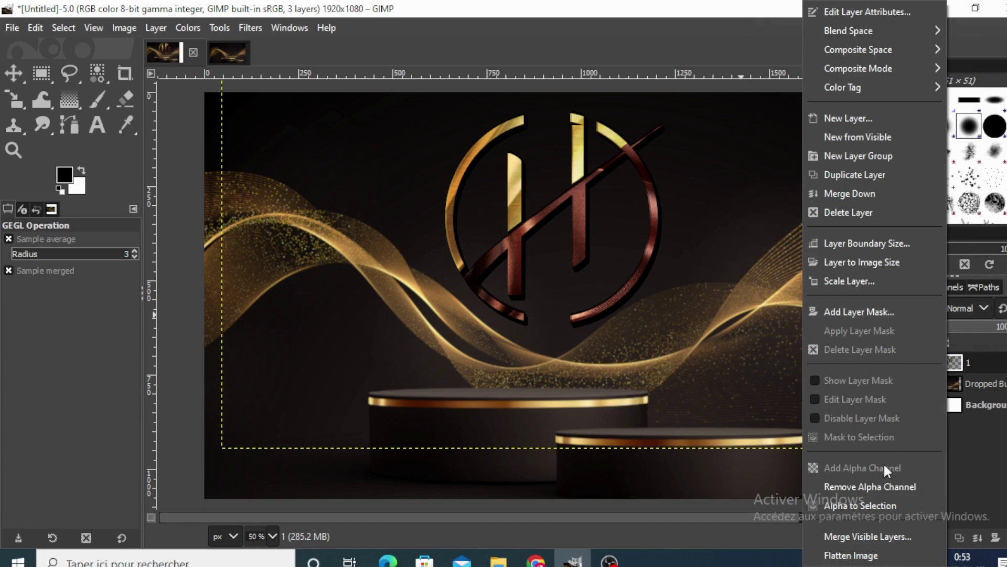
click(847, 195)
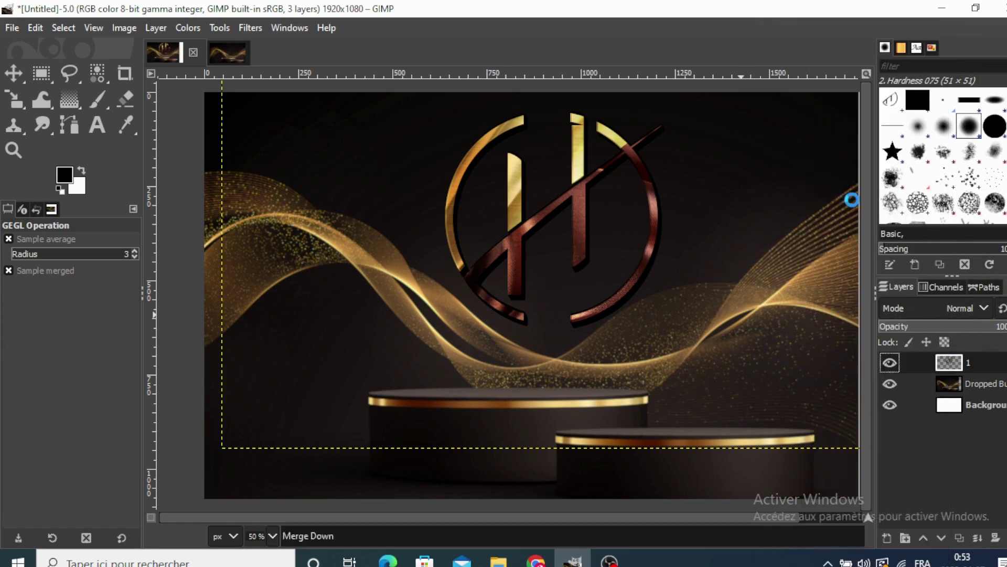